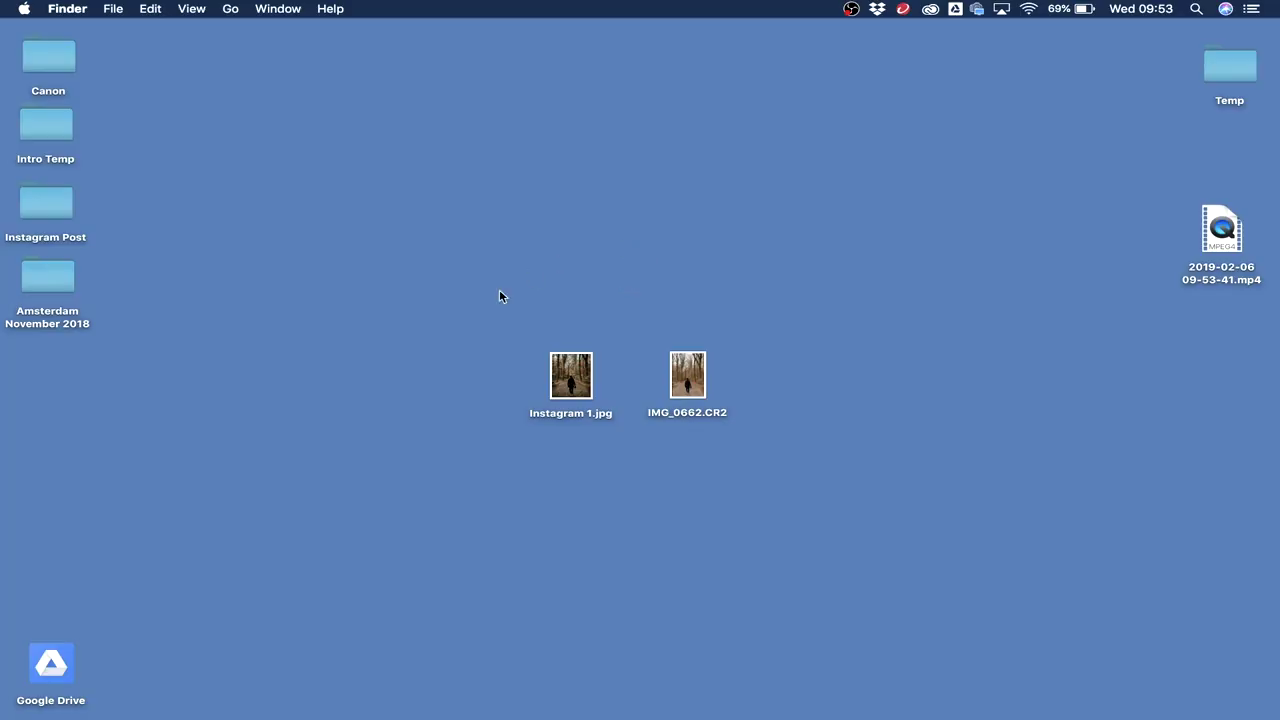
# Step: Switch to Adobe Lightroom Classic, import only IMG_0662.CR2 from the Desktop folder and open it in the Develop module
pyautogui.moveTo(474, 716)
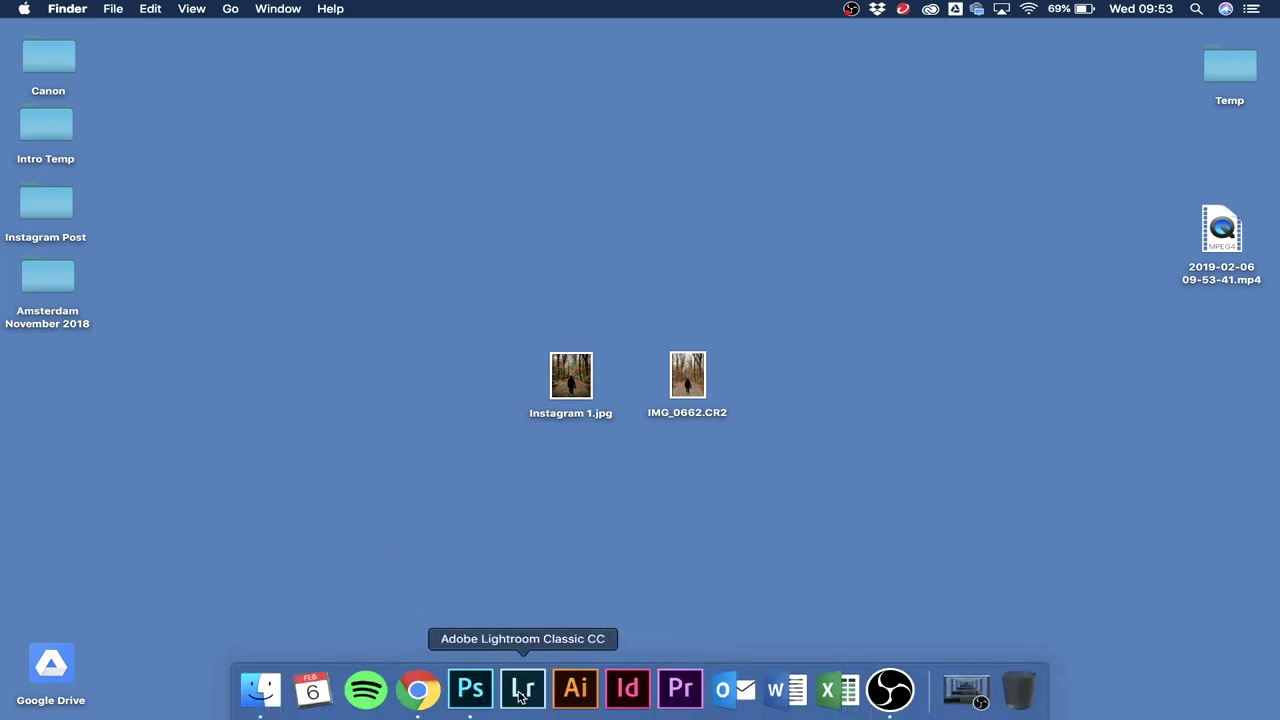
pyautogui.click(521, 697)
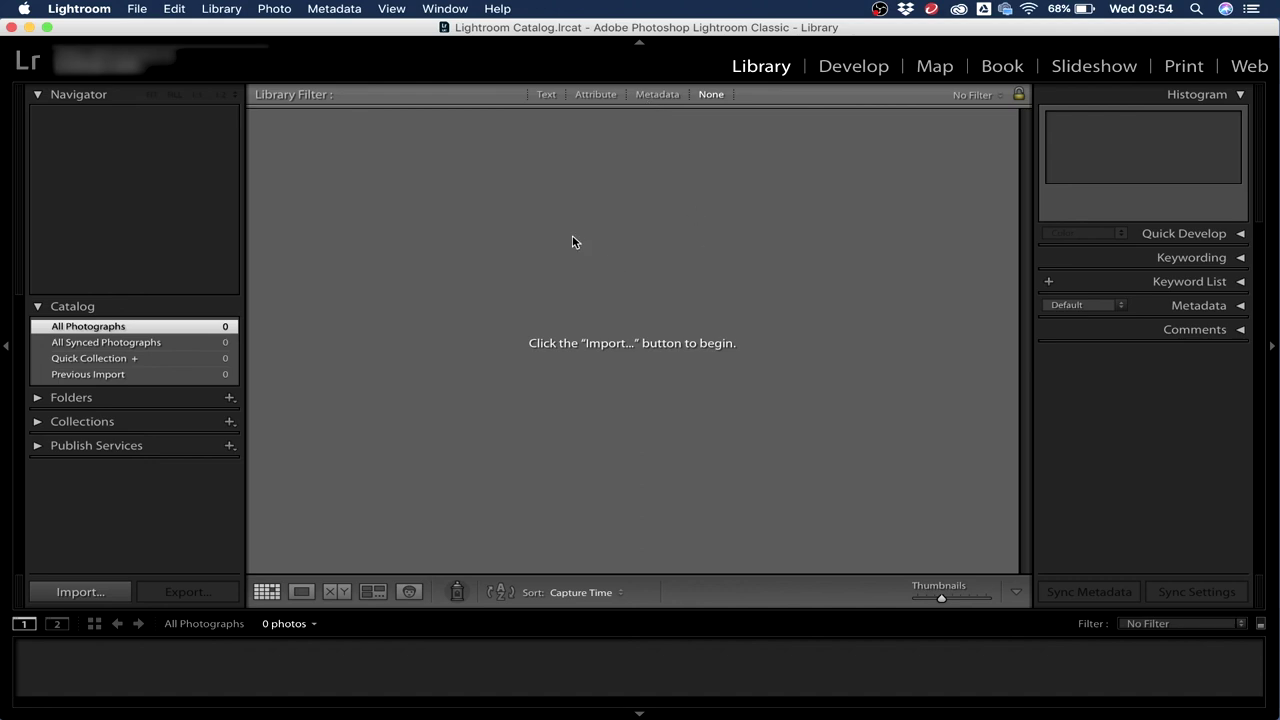
pyautogui.click(92, 593)
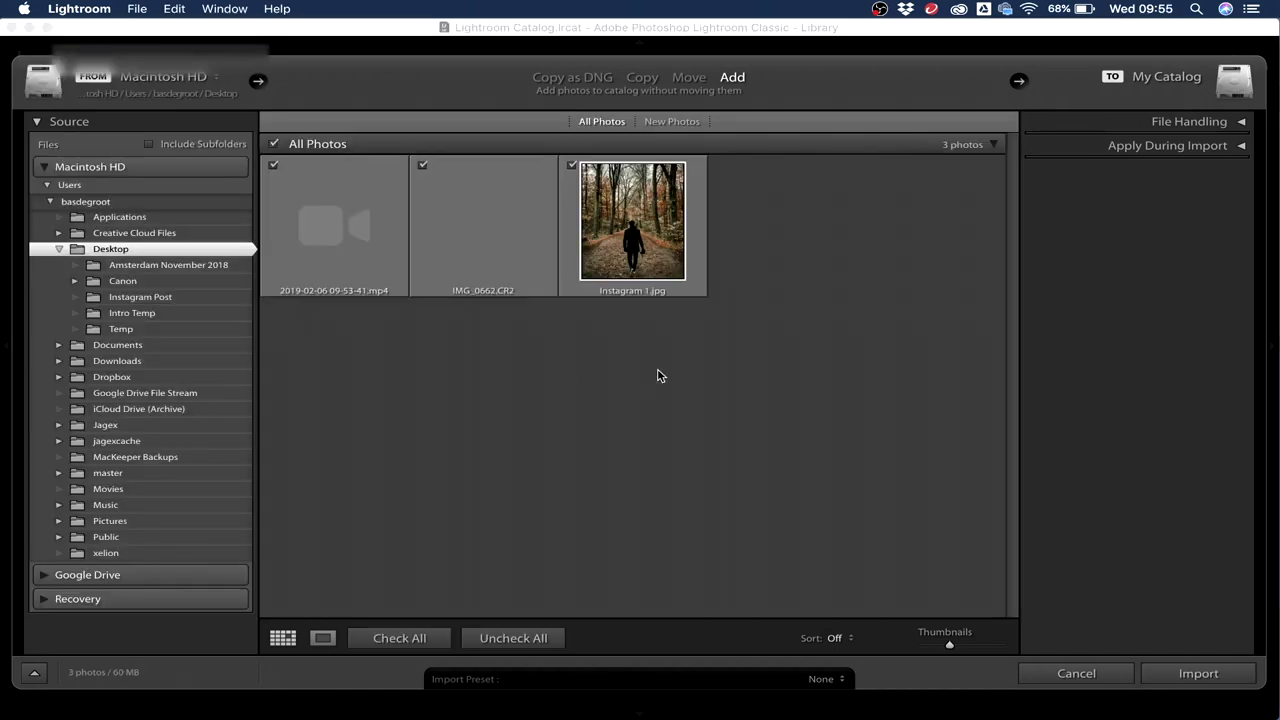
pyautogui.click(571, 165)
pyautogui.click(271, 166)
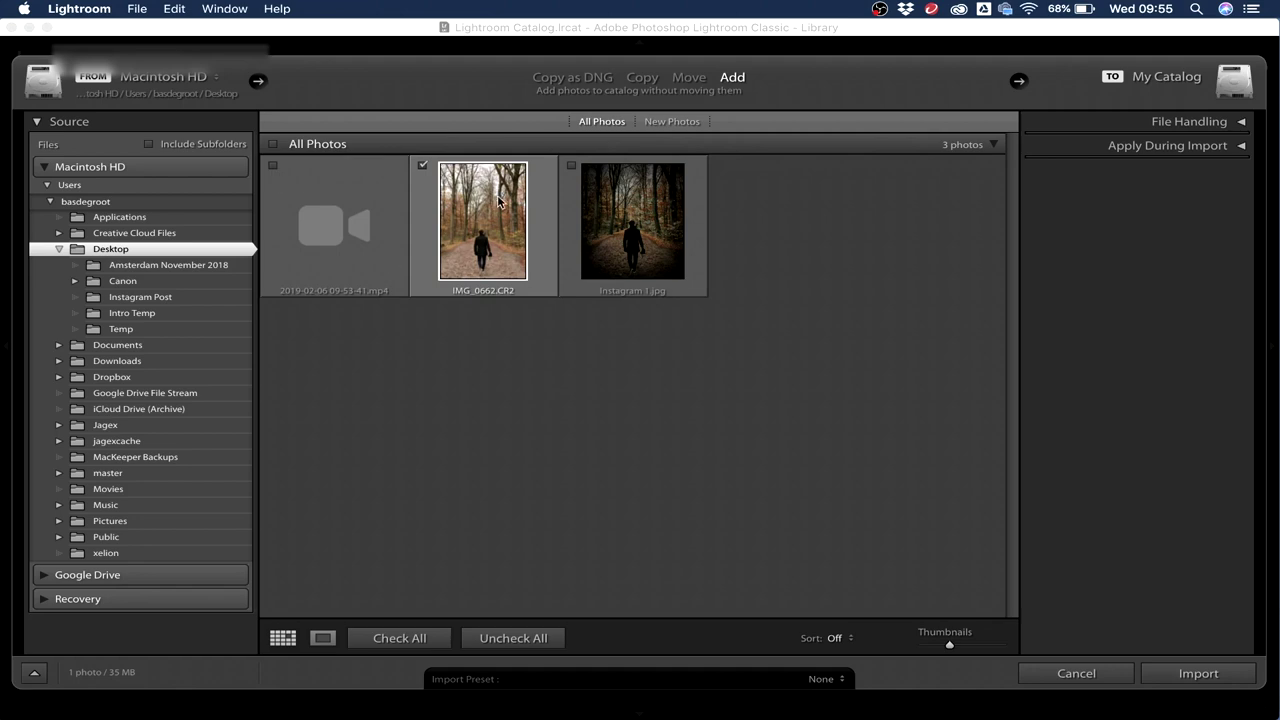
pyautogui.click(1198, 673)
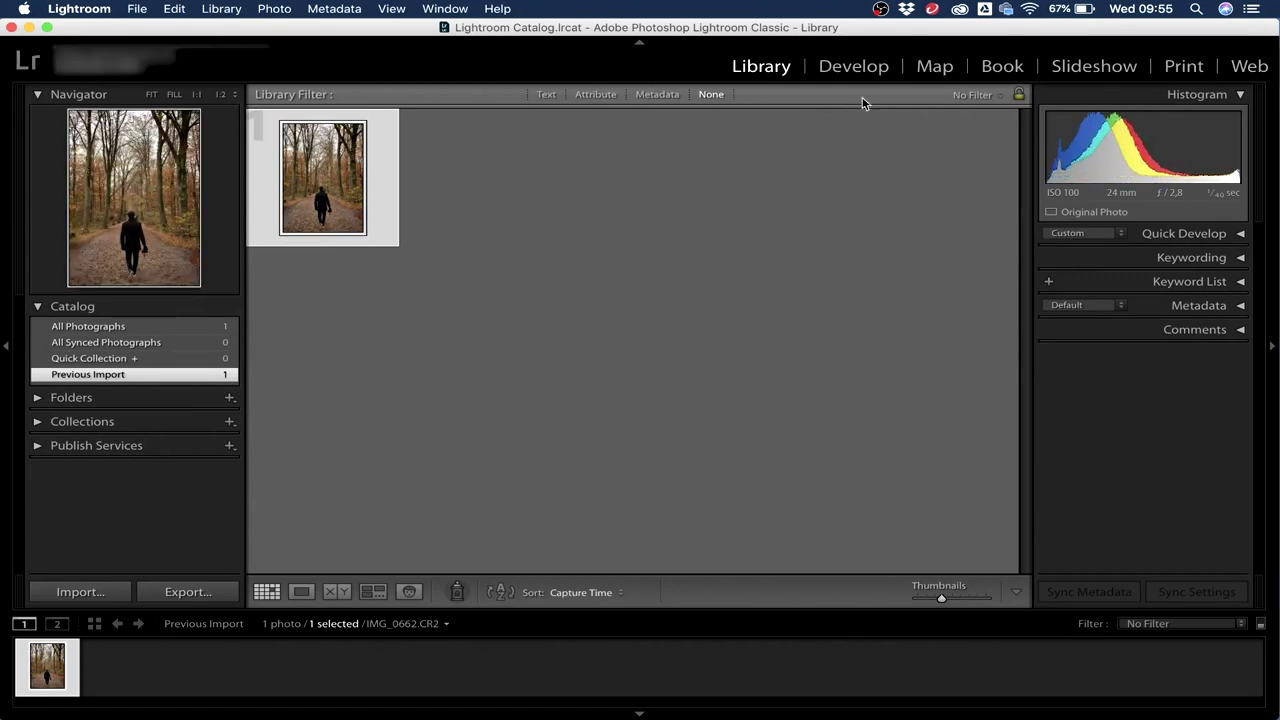
pyautogui.click(850, 68)
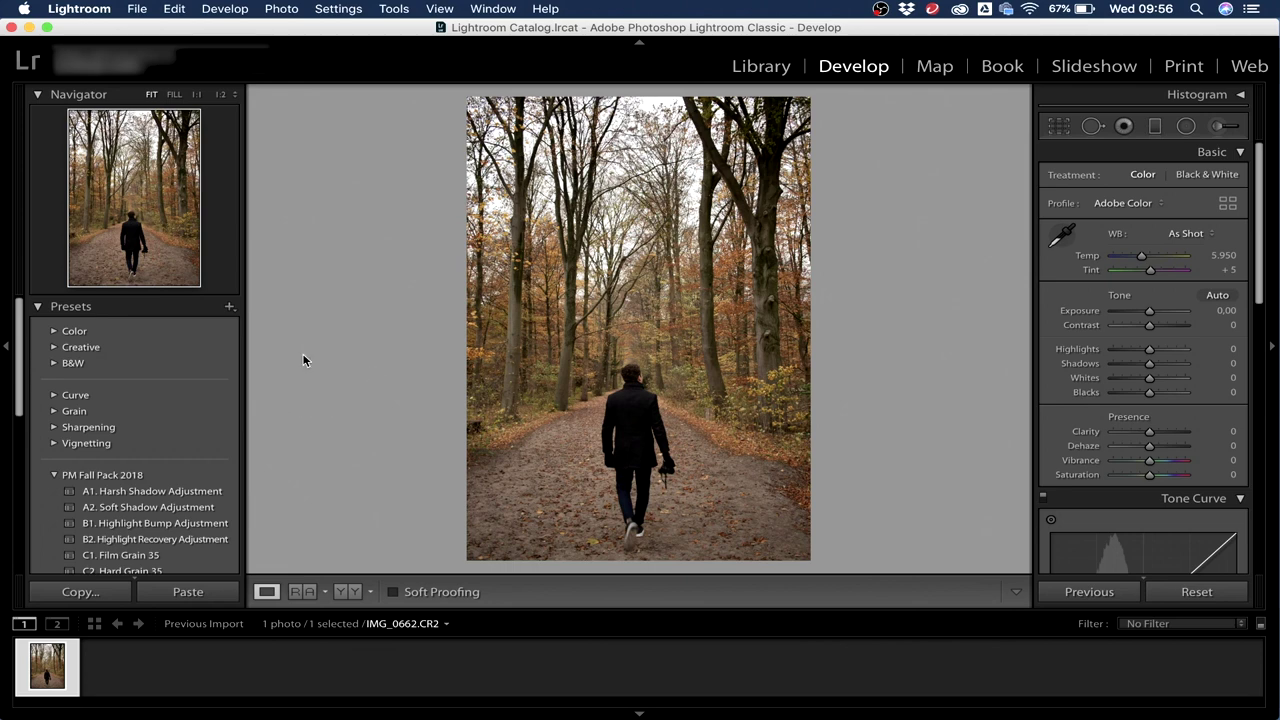
# Step: Browse the saved develop presets and preview the look of Dusk and Elemental on the forest photo
pyautogui.scroll(-4, 144, 410)
pyautogui.scroll(-1, 144, 410)
pyautogui.scroll(-4, 143, 410)
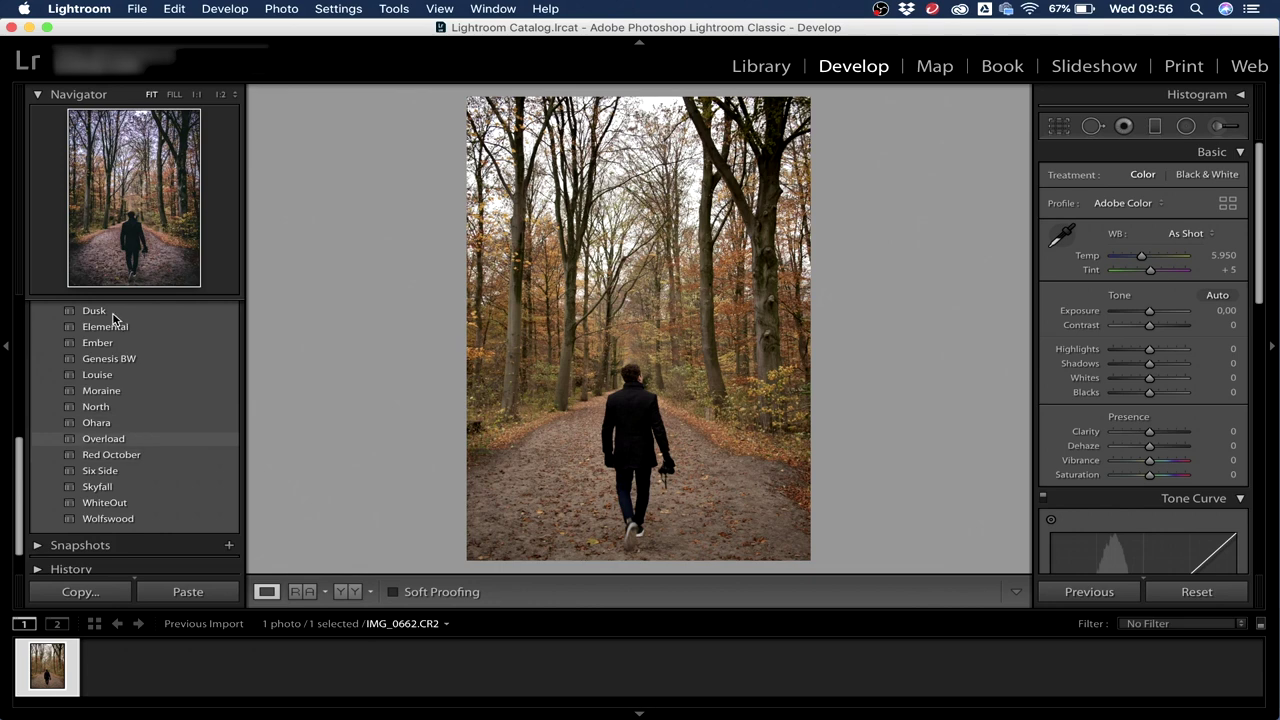
pyautogui.click(115, 314)
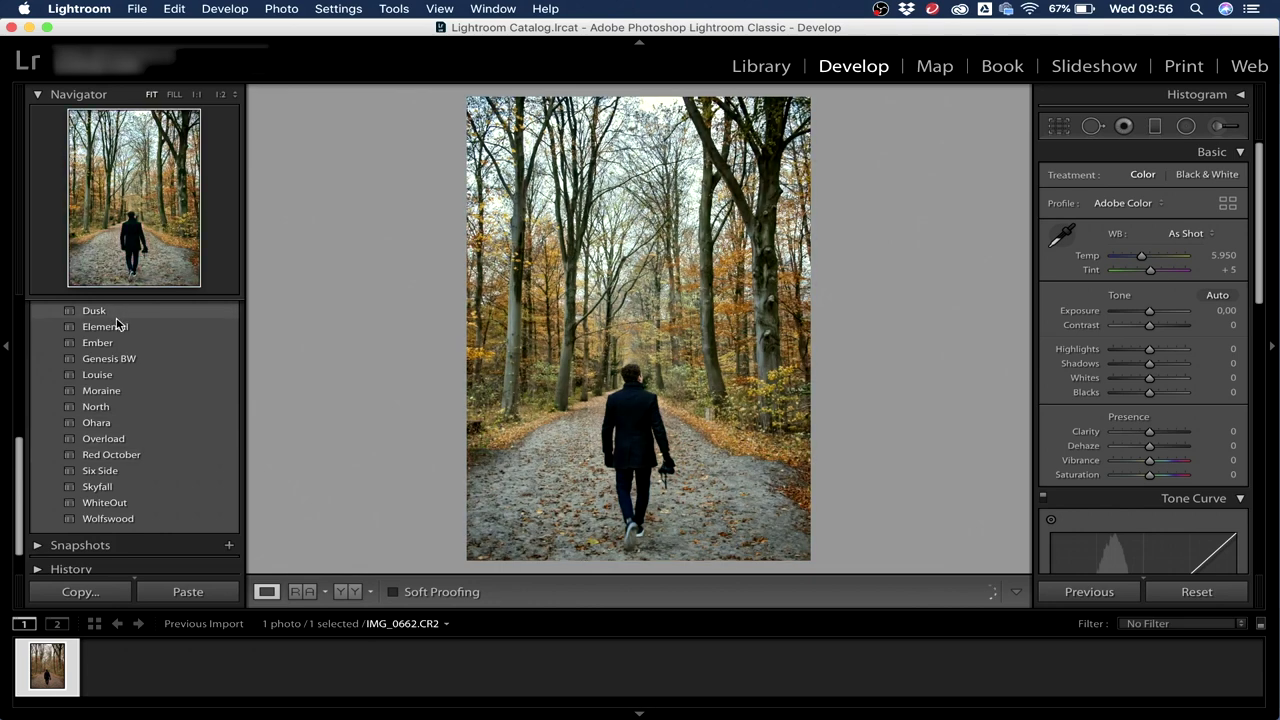
pyautogui.click(116, 330)
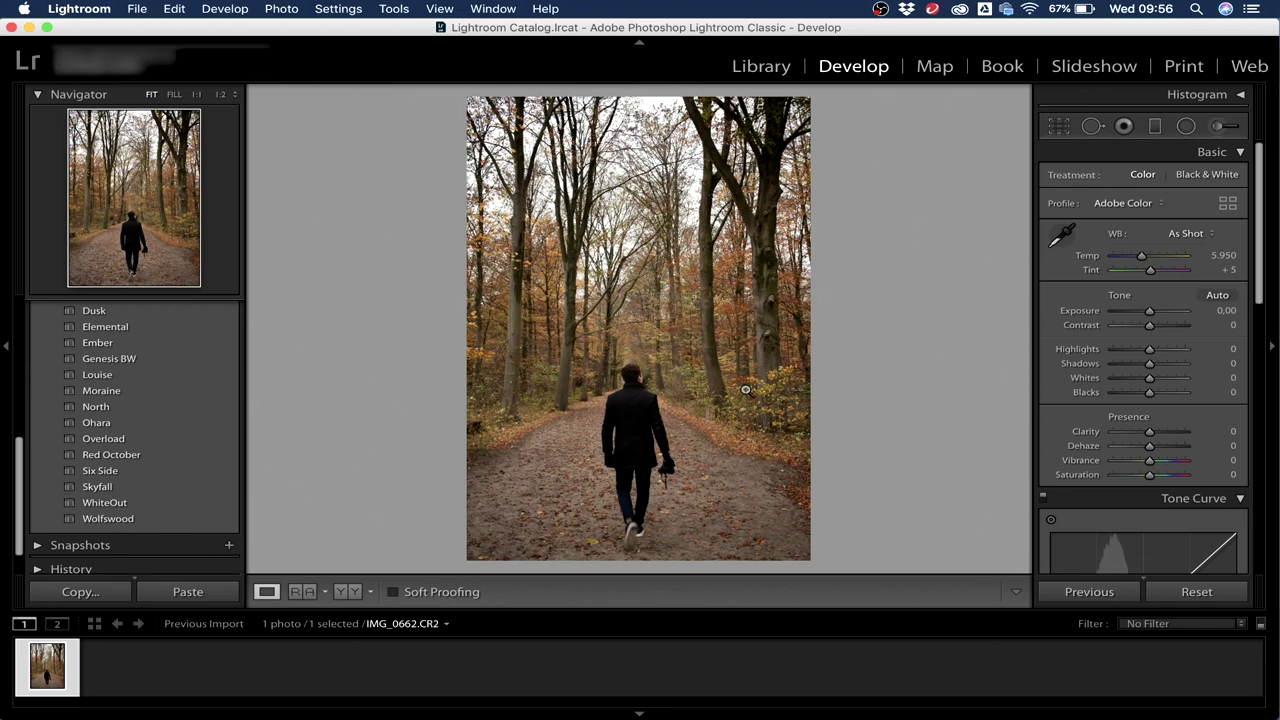
# Step: Straighten the photo with the Level option of the Upright transform
pyautogui.moveTo(1262, 200); pyautogui.dragTo(1276, 465)
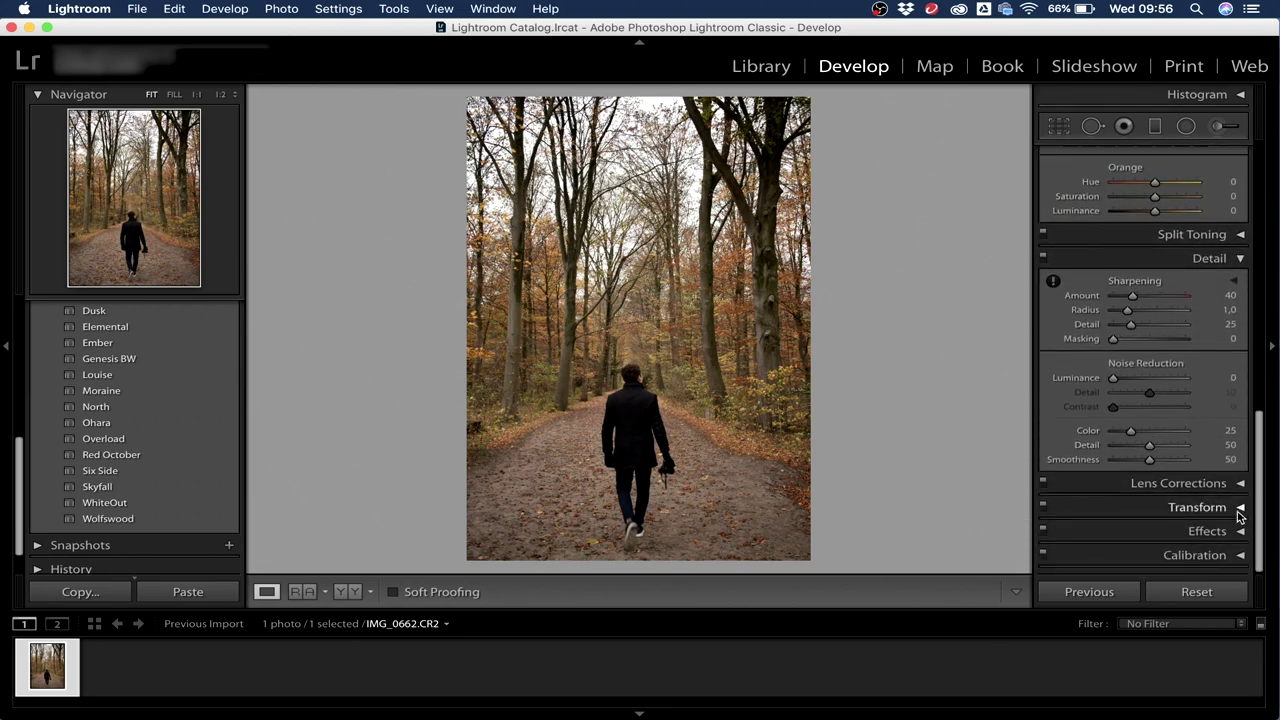
pyautogui.click(1240, 507)
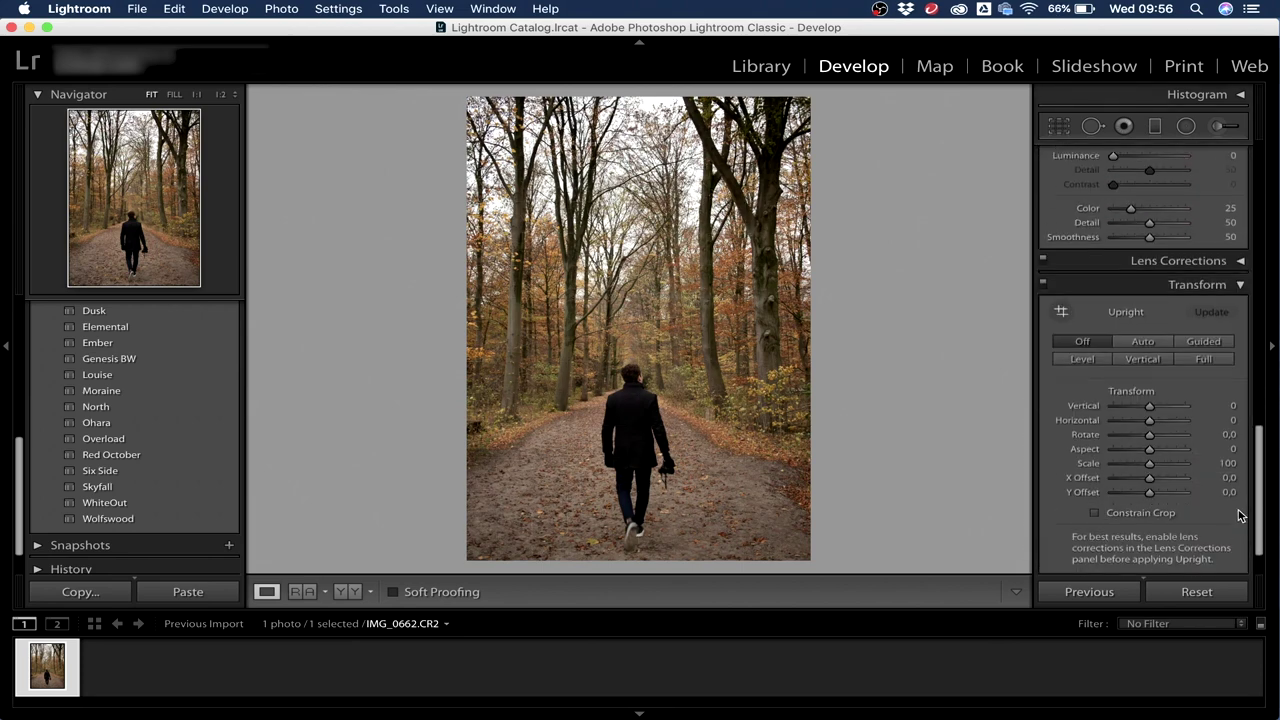
pyautogui.click(1080, 353)
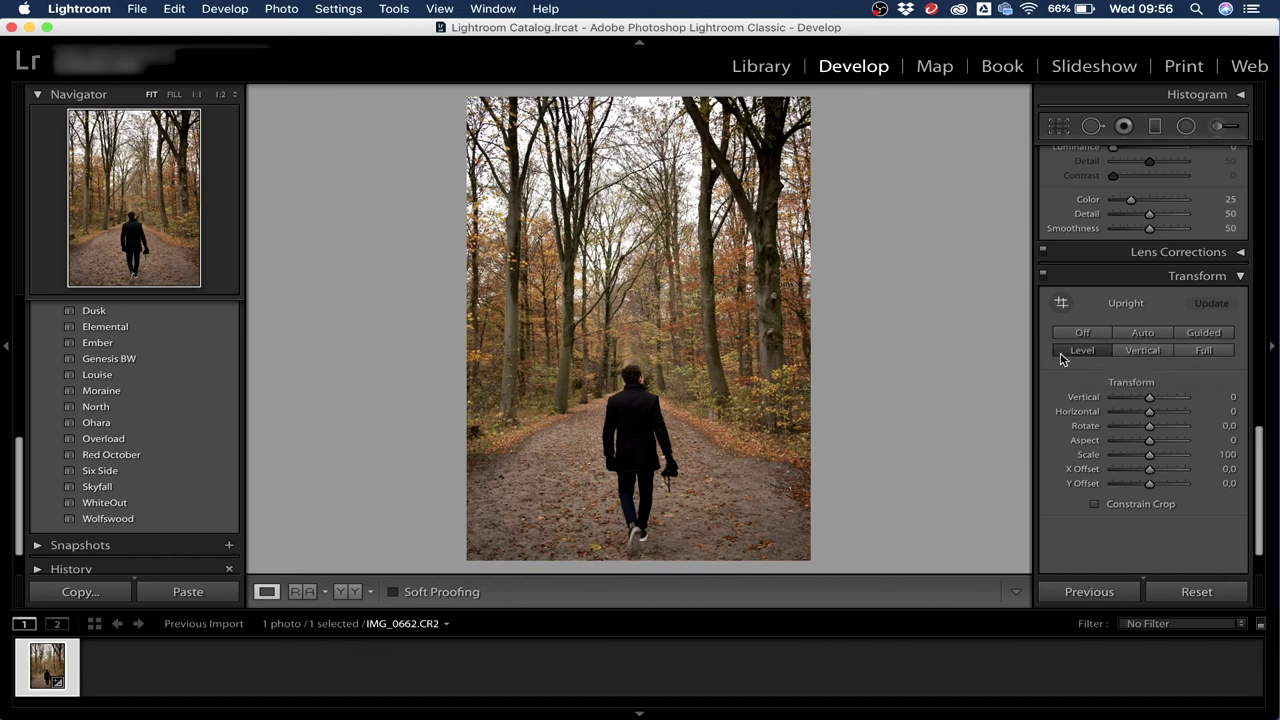
# Step: Raise the photo's Exposure to +0.15 and its Contrast to +5
pyautogui.moveTo(1265, 479); pyautogui.dragTo(1262, 188)
pyautogui.press('XF86MonBrightnessUp')
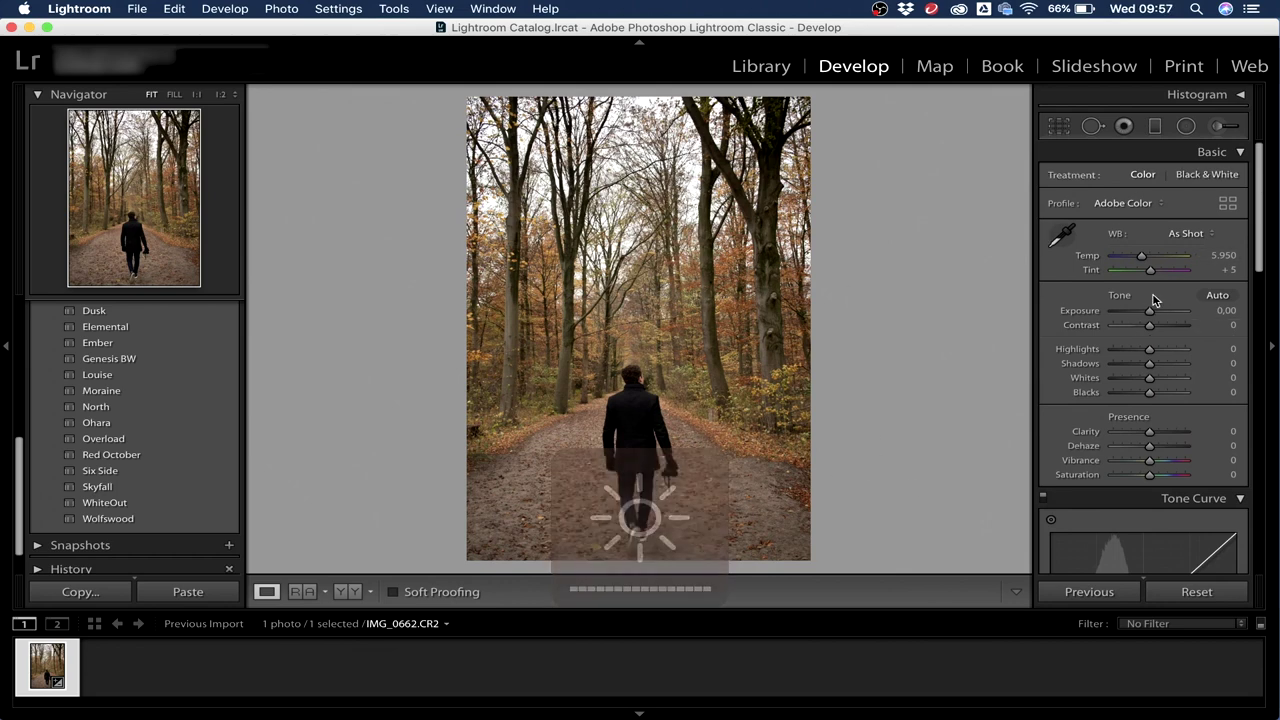
pyautogui.moveTo(1151, 316); pyautogui.dragTo(1150, 317)
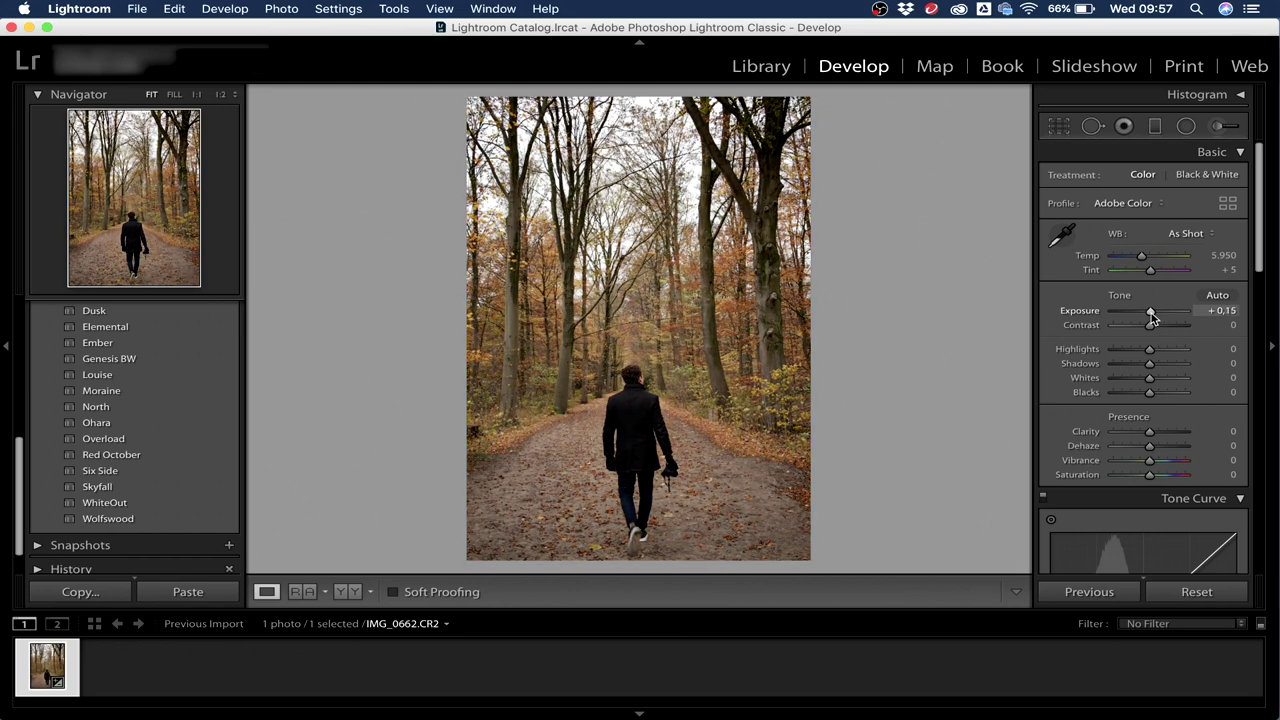
pyautogui.moveTo(1151, 316); pyautogui.dragTo(1152, 316)
pyautogui.moveTo(1150, 327)
pyautogui.mouseDown()
pyautogui.moveTo(1166, 330)
pyautogui.moveTo(1121, 331)
pyautogui.moveTo(1198, 329)
pyautogui.moveTo(1154, 332)
pyautogui.mouseUp()
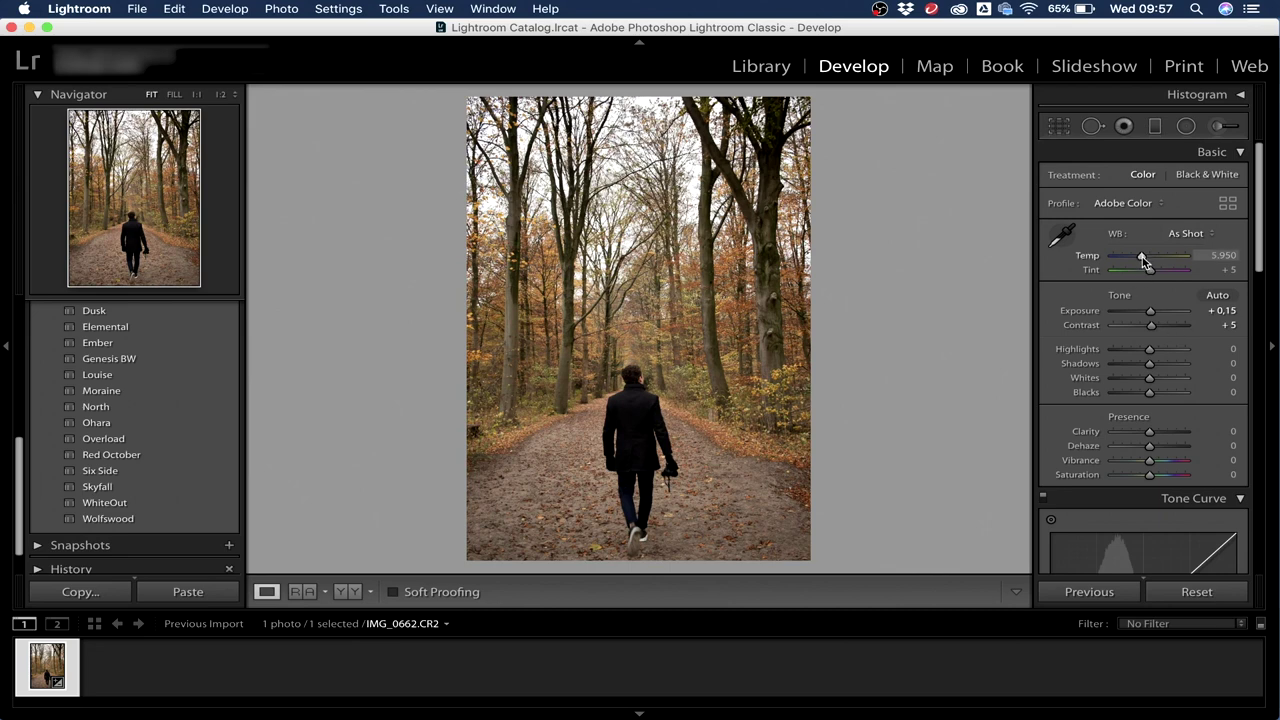
# Step: Adjust the white balance to a Temp of 5,715 and a Tint of -7
pyautogui.moveTo(1143, 258)
pyautogui.mouseDown()
pyautogui.moveTo(1175, 260)
pyautogui.moveTo(1143, 262)
pyautogui.mouseUp()
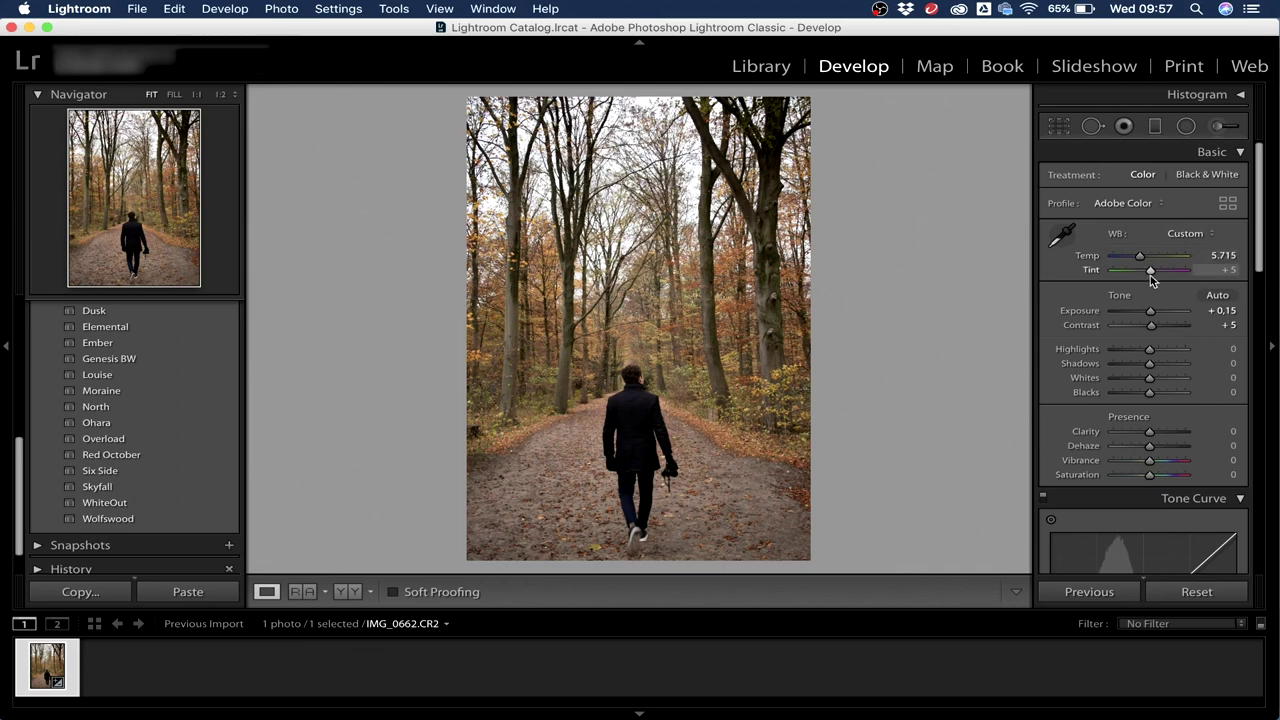
pyautogui.moveTo(1150, 276); pyautogui.dragTo(1147, 279)
pyautogui.click(1222, 270)
pyautogui.write('-7')
pyautogui.press('Return')
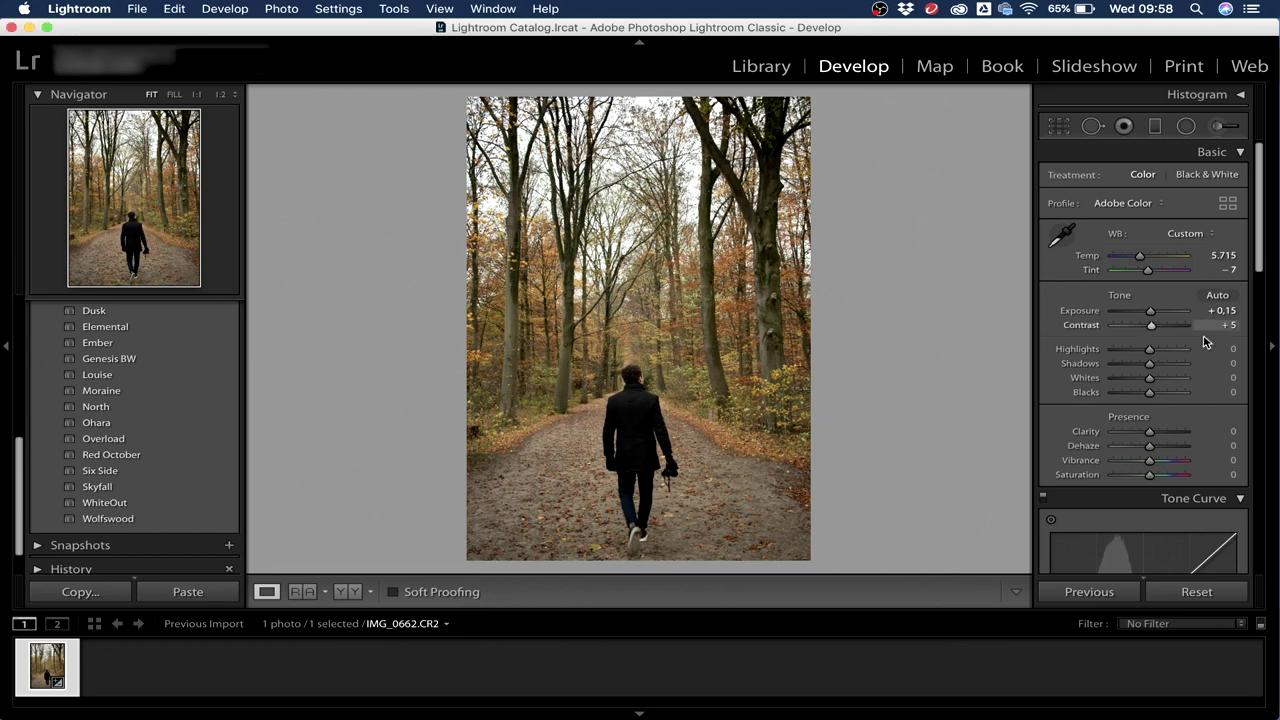
# Step: Try the Highlights at +100, and settle on -21
pyautogui.scroll(-1, 1257, 238)
pyautogui.moveTo(1257, 238); pyautogui.dragTo(1260, 263)
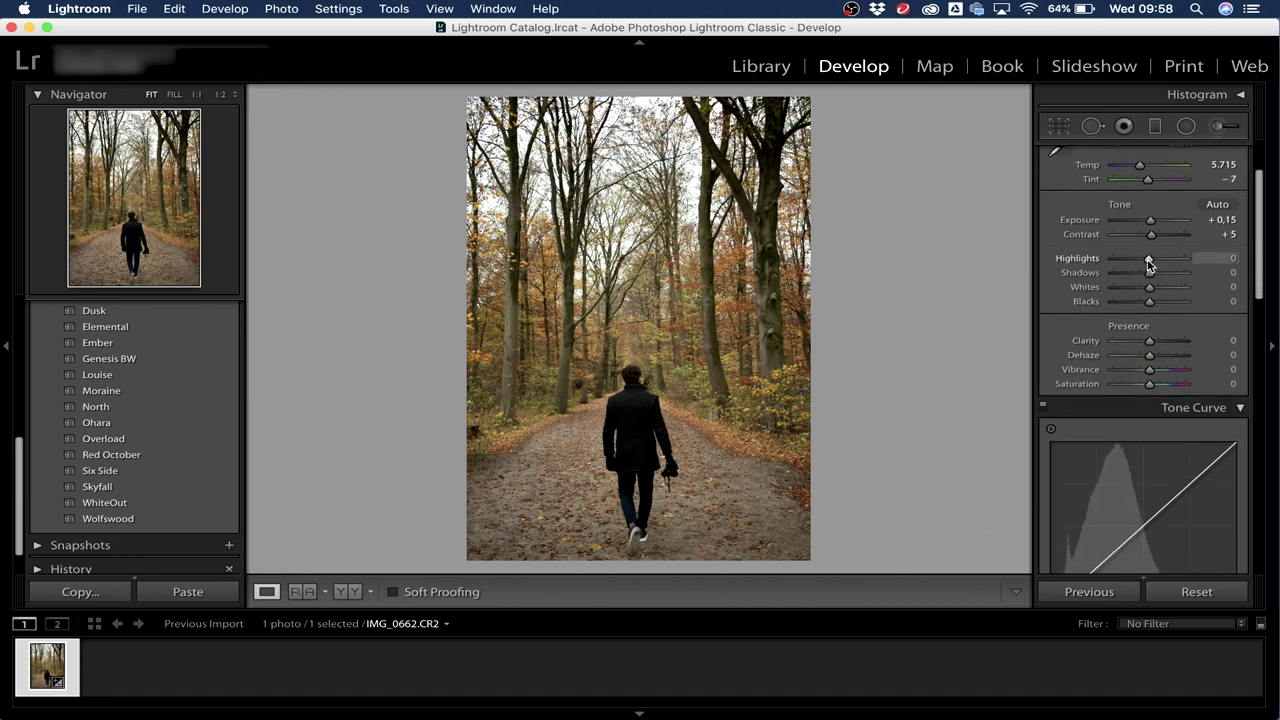
pyautogui.moveTo(1147, 266); pyautogui.dragTo(1200, 263)
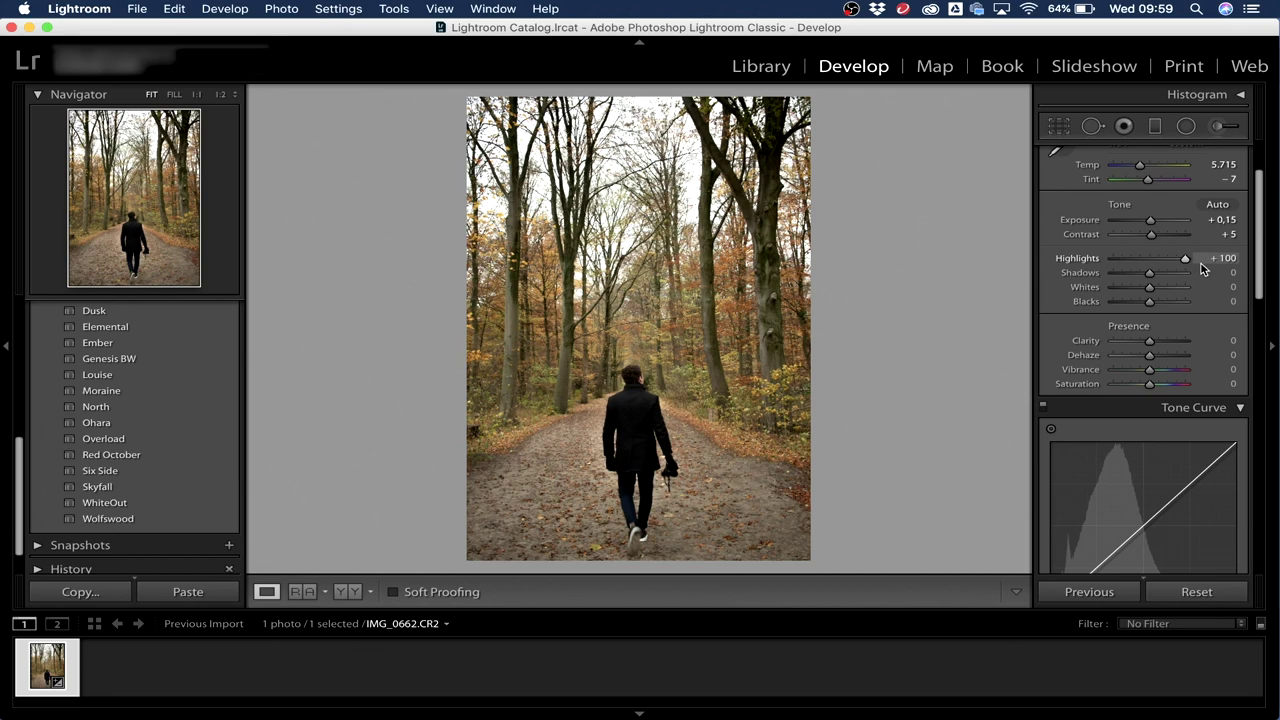
pyautogui.moveTo(1183, 260); pyautogui.dragTo(1142, 268)
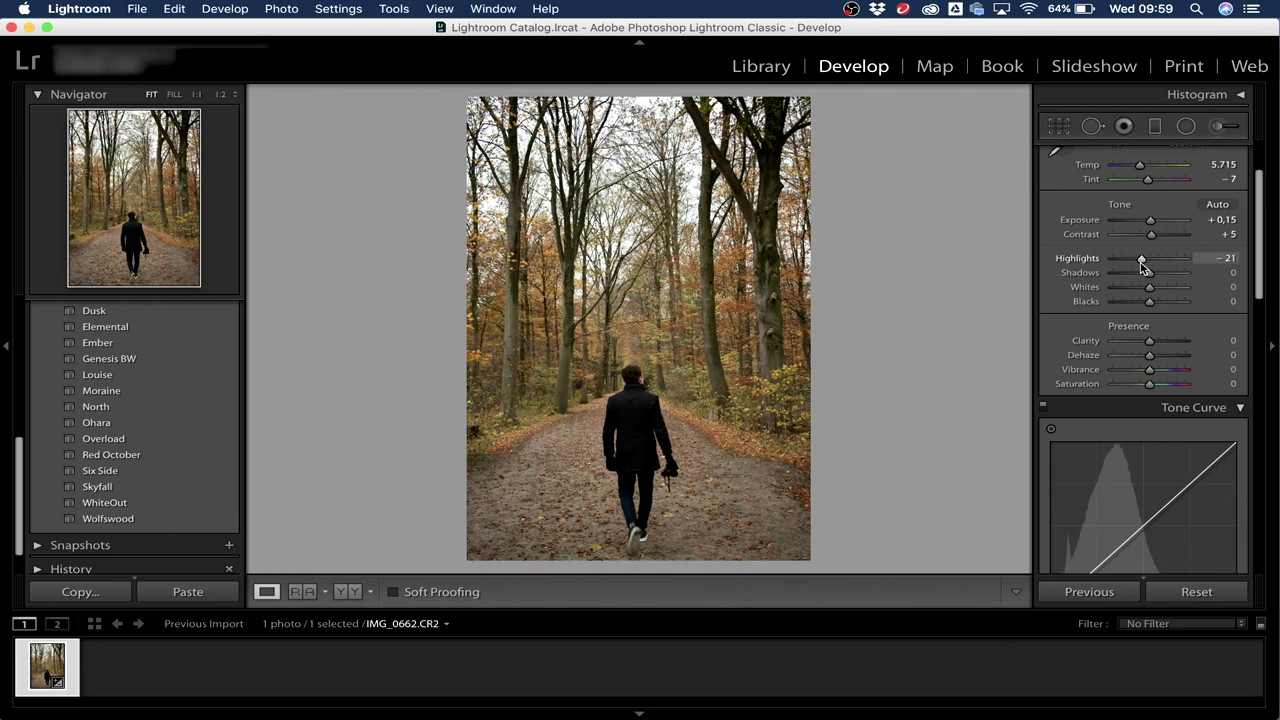
# Step: Lower the Shadows to -15 and set the Whites to +70
pyautogui.moveTo(1149, 276); pyautogui.dragTo(1175, 295)
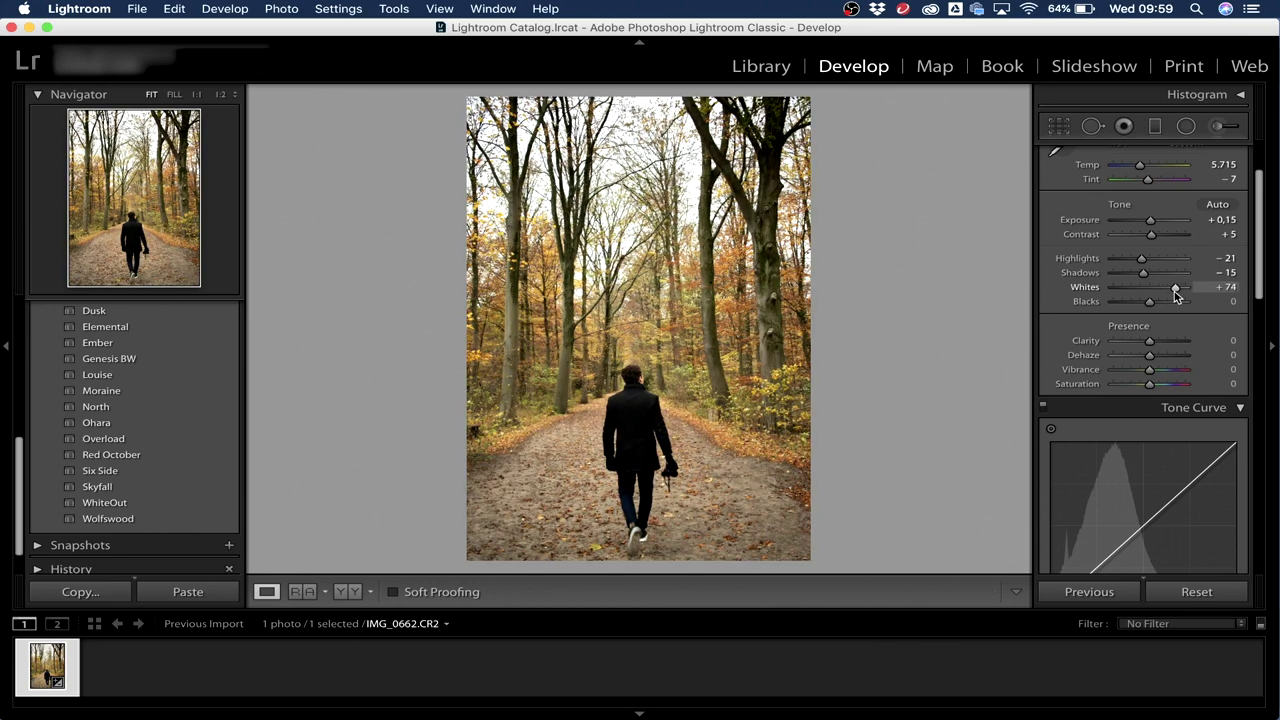
pyautogui.click(1228, 287)
pyautogui.write('70')
pyautogui.press('Return')
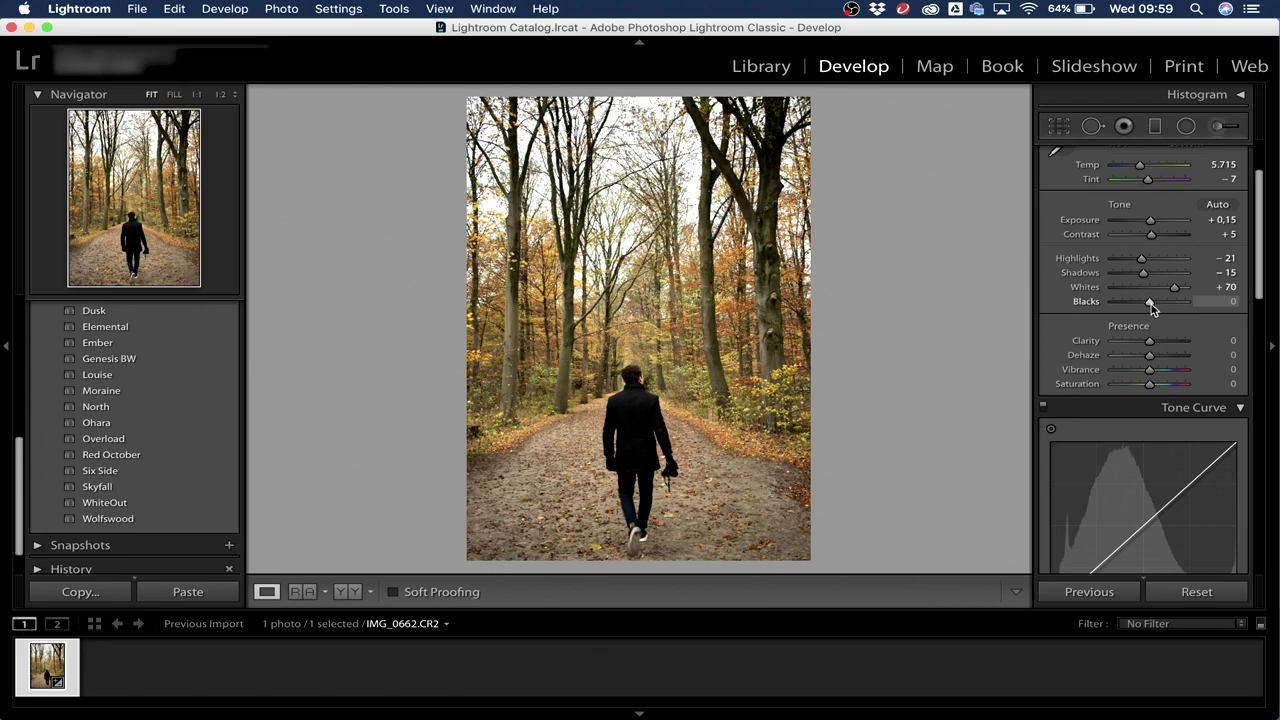
# Step: Compare the photo with the Blacks at 0 and -75, and settle on -58
pyautogui.moveTo(1151, 303); pyautogui.dragTo(1123, 304)
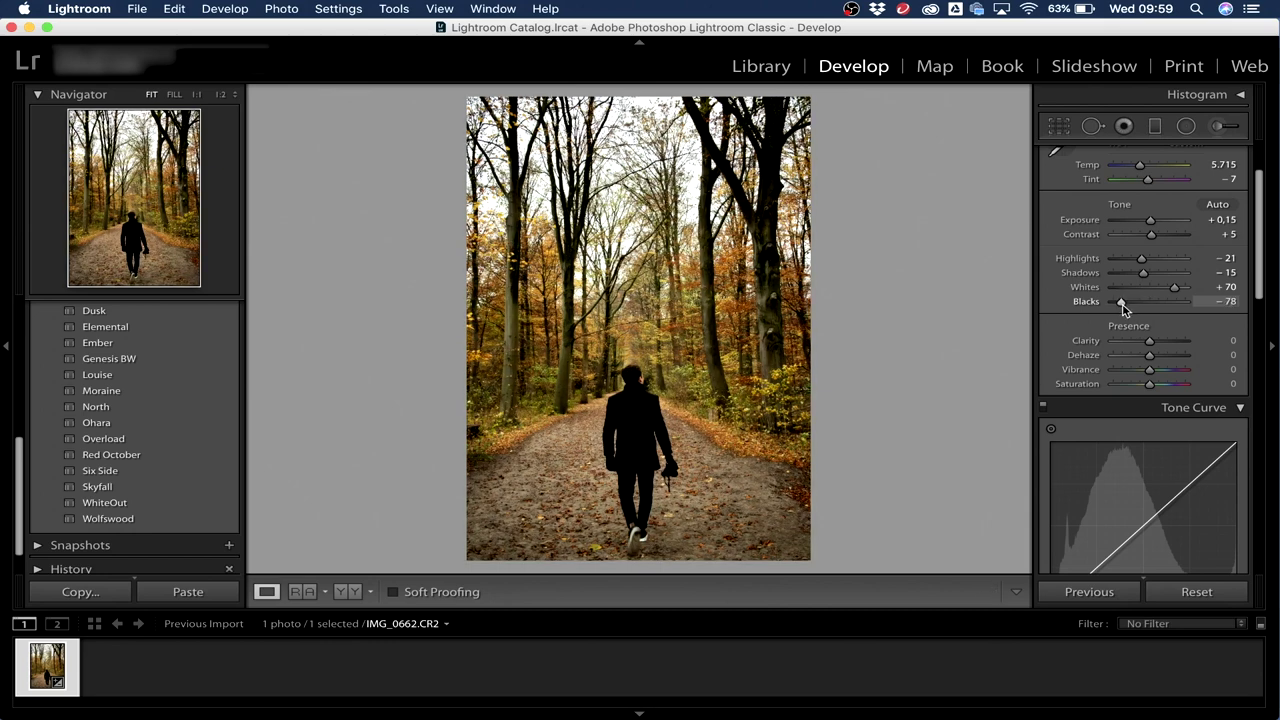
pyautogui.click(1228, 302)
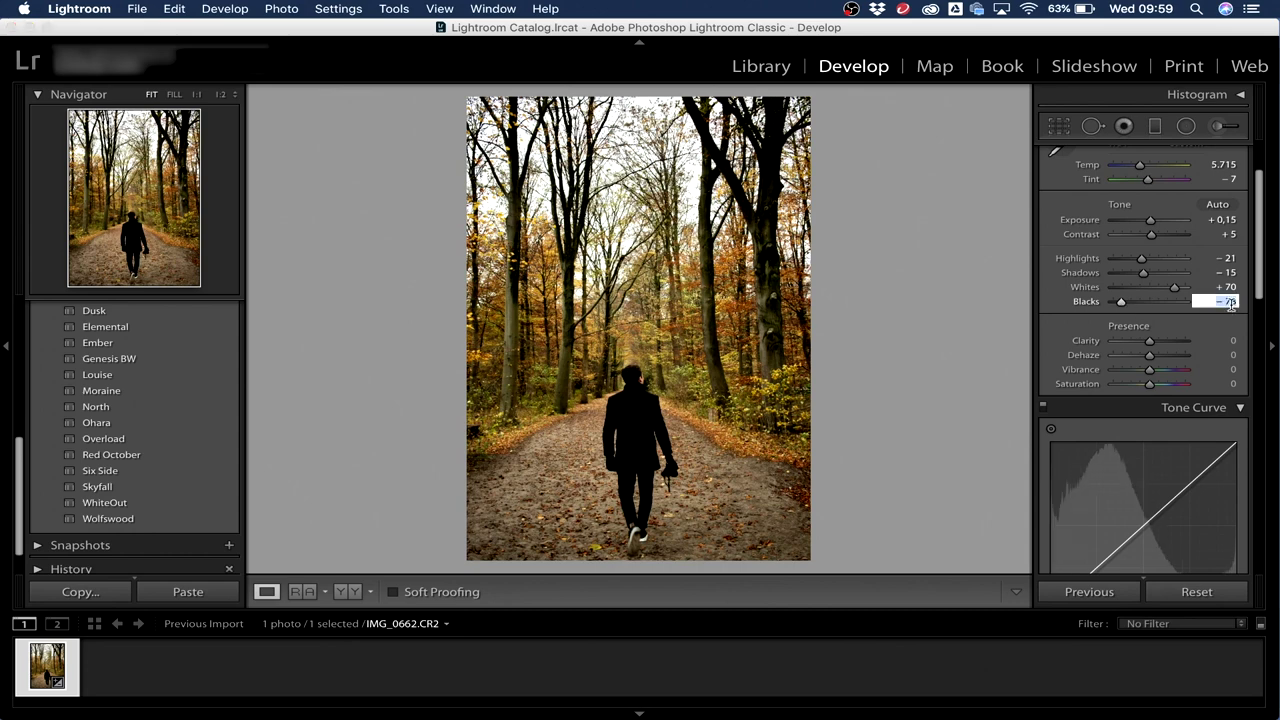
pyautogui.write('0')
pyautogui.press('Return')
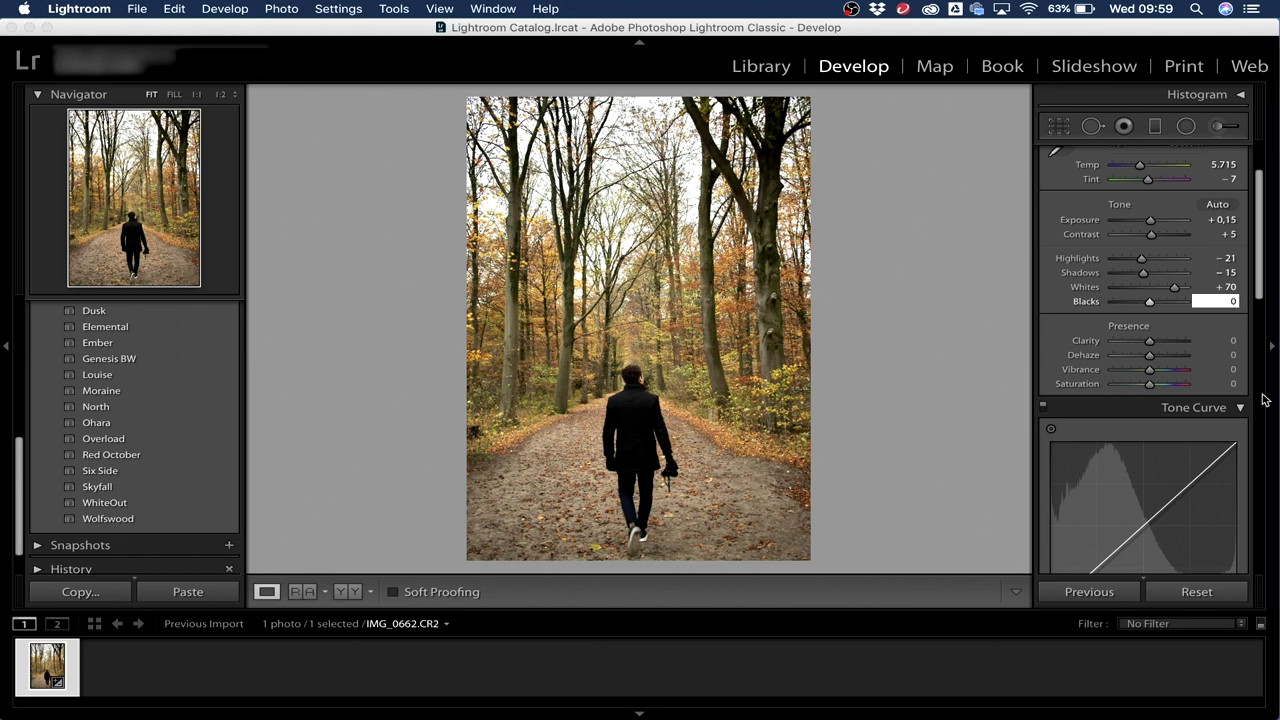
pyautogui.press('BackSpace')
pyautogui.write('-75')
pyautogui.press('Return')
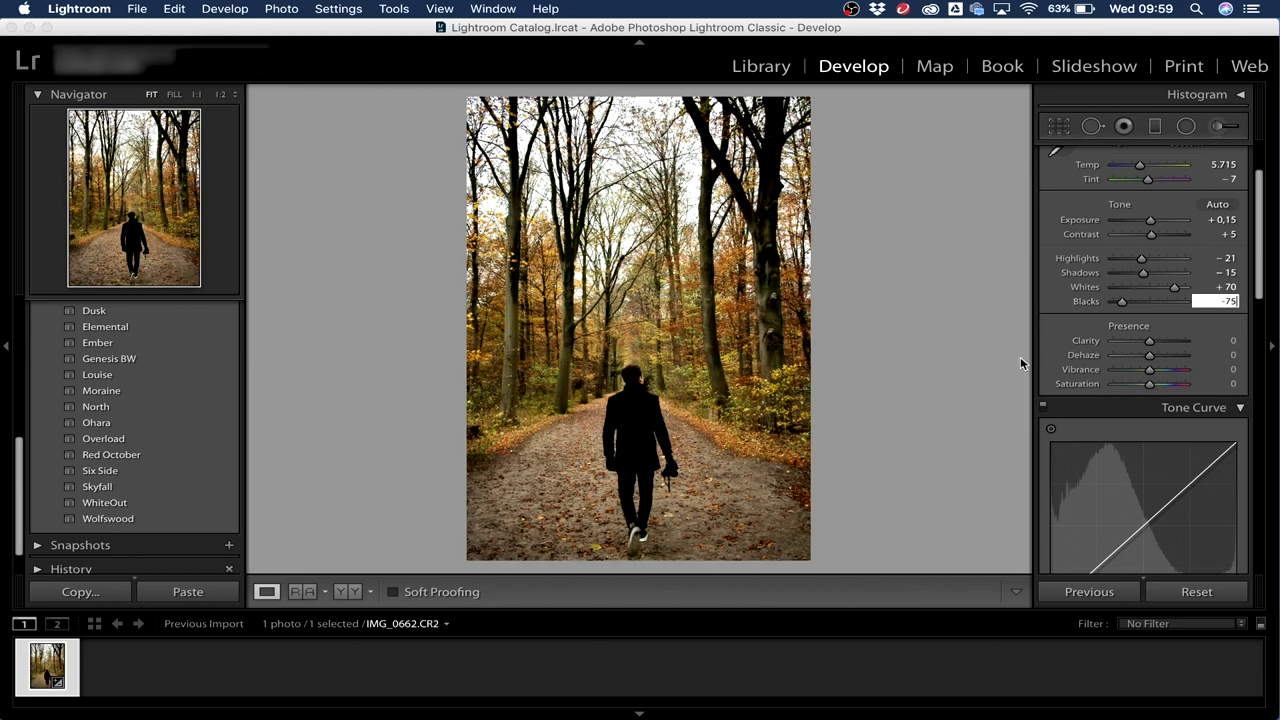
pyautogui.click(1122, 302)
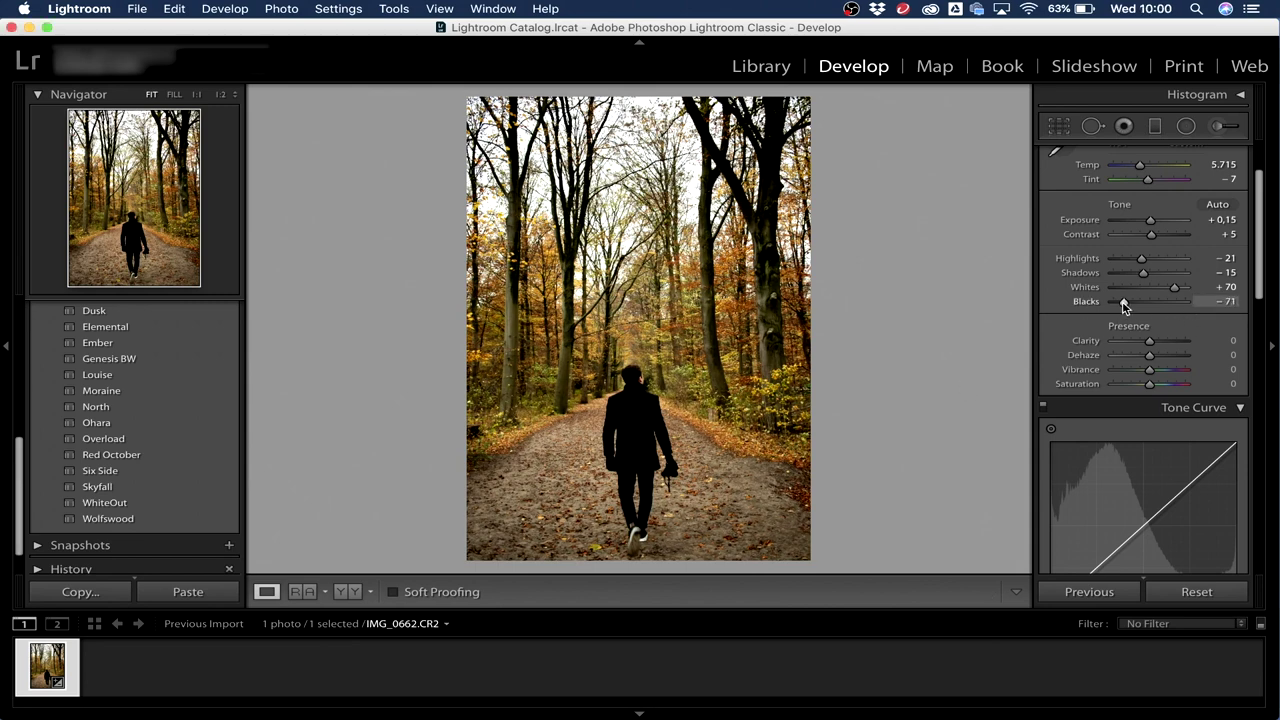
pyautogui.moveTo(1124, 306); pyautogui.dragTo(1128, 308)
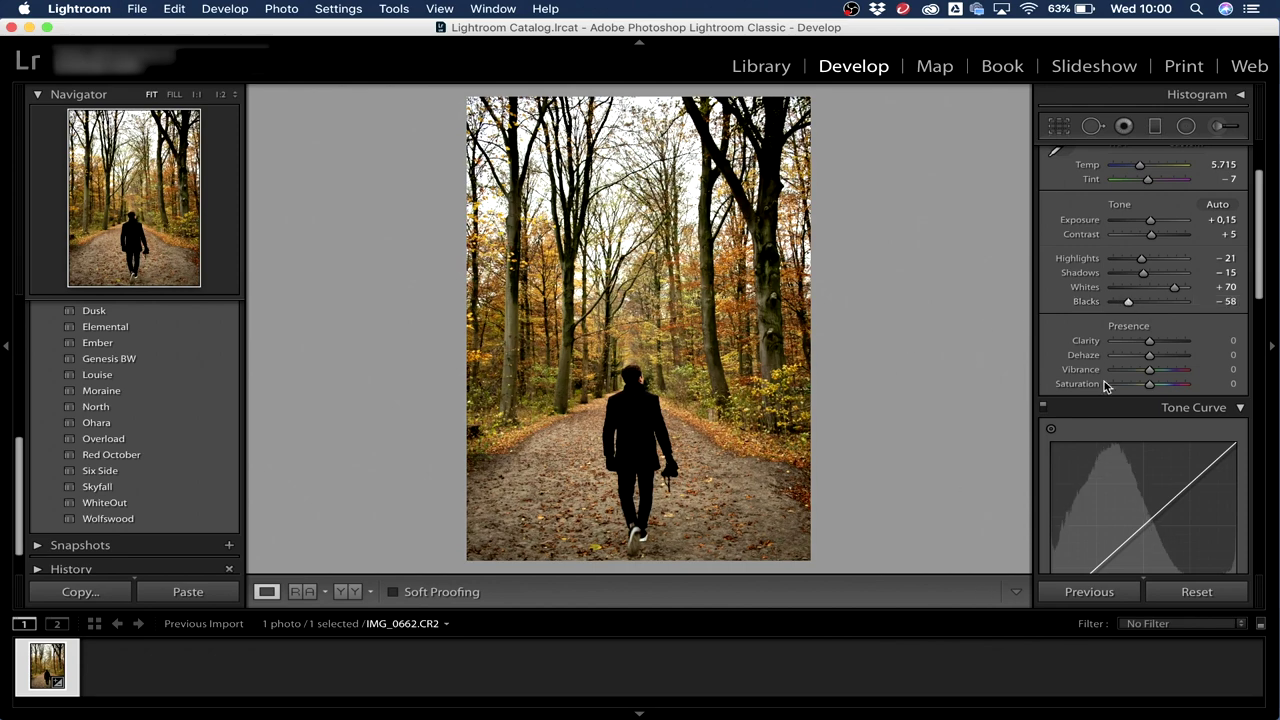
# Step: Set the Clarity to +45 and the Dehaze to +5 in the photo's Presence settings
pyautogui.moveTo(1266, 198); pyautogui.dragTo(1262, 238)
pyautogui.moveTo(1149, 223)
pyautogui.mouseDown()
pyautogui.moveTo(1191, 230)
pyautogui.moveTo(1081, 236)
pyautogui.moveTo(1165, 233)
pyautogui.mouseUp()
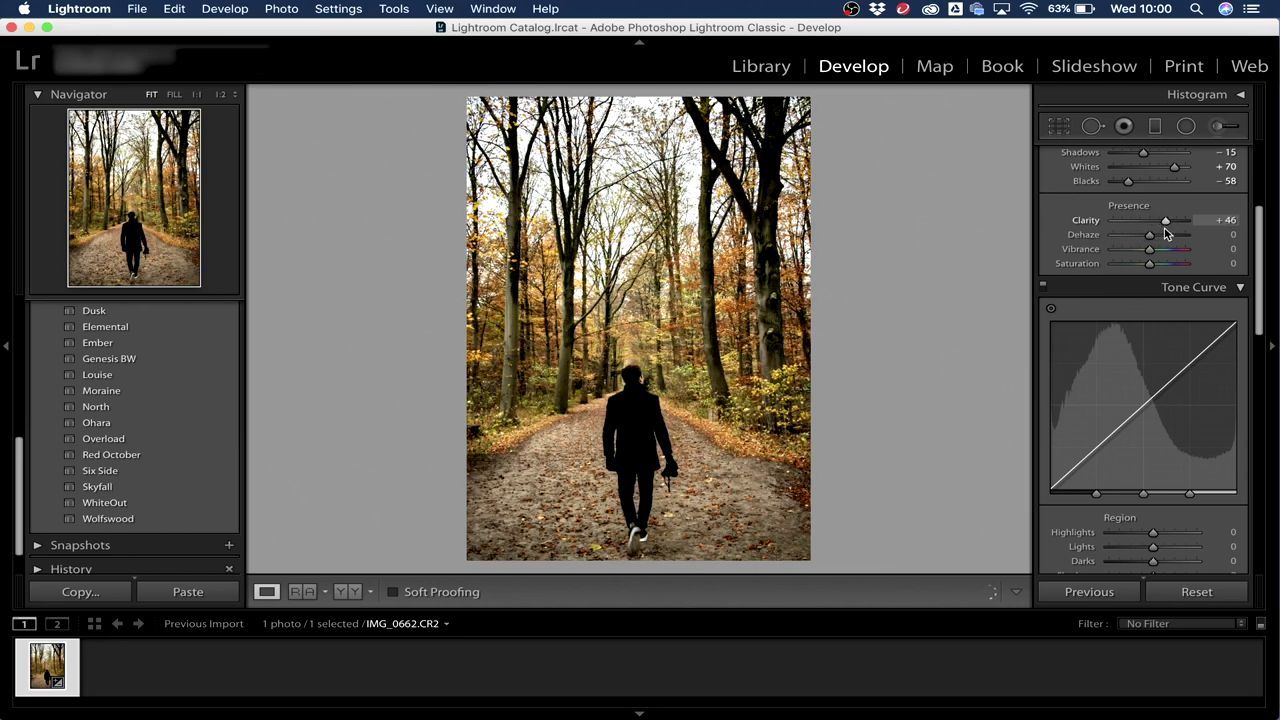
pyautogui.click(1218, 220)
pyautogui.write('45')
pyautogui.press('Return')
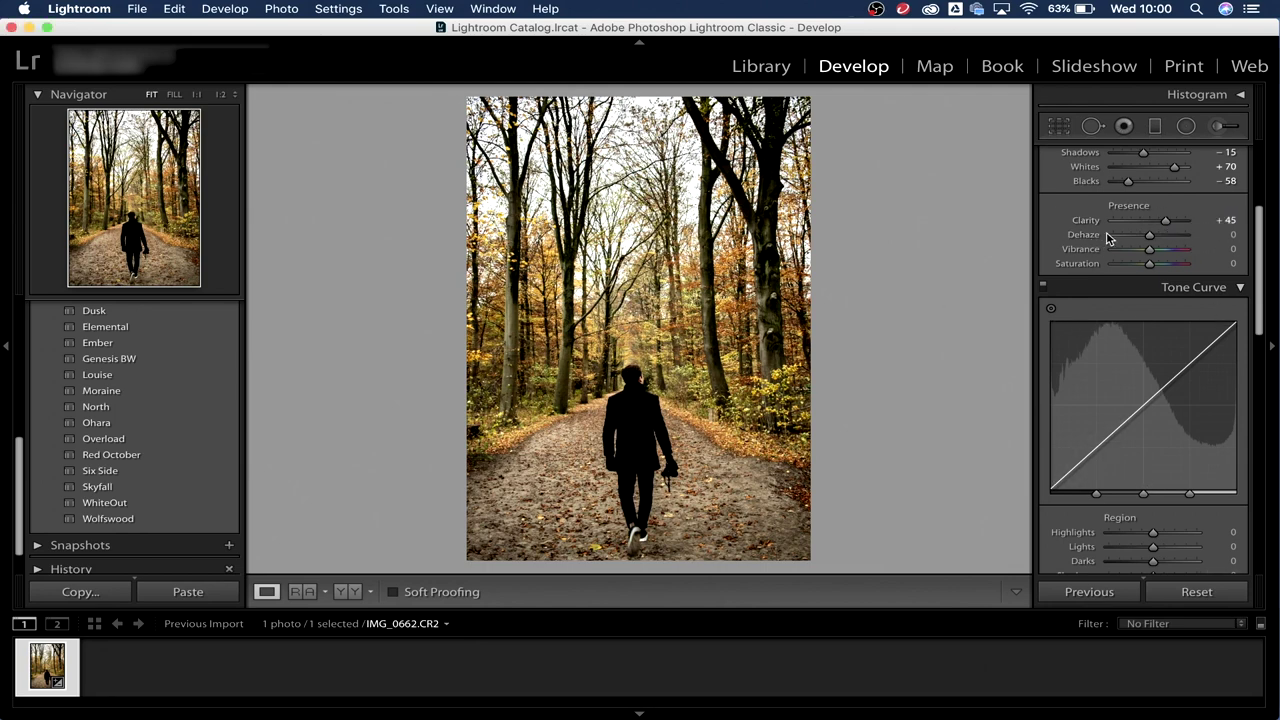
pyautogui.moveTo(1153, 241)
pyautogui.mouseDown()
pyautogui.moveTo(1180, 243)
pyautogui.moveTo(1145, 247)
pyautogui.mouseUp()
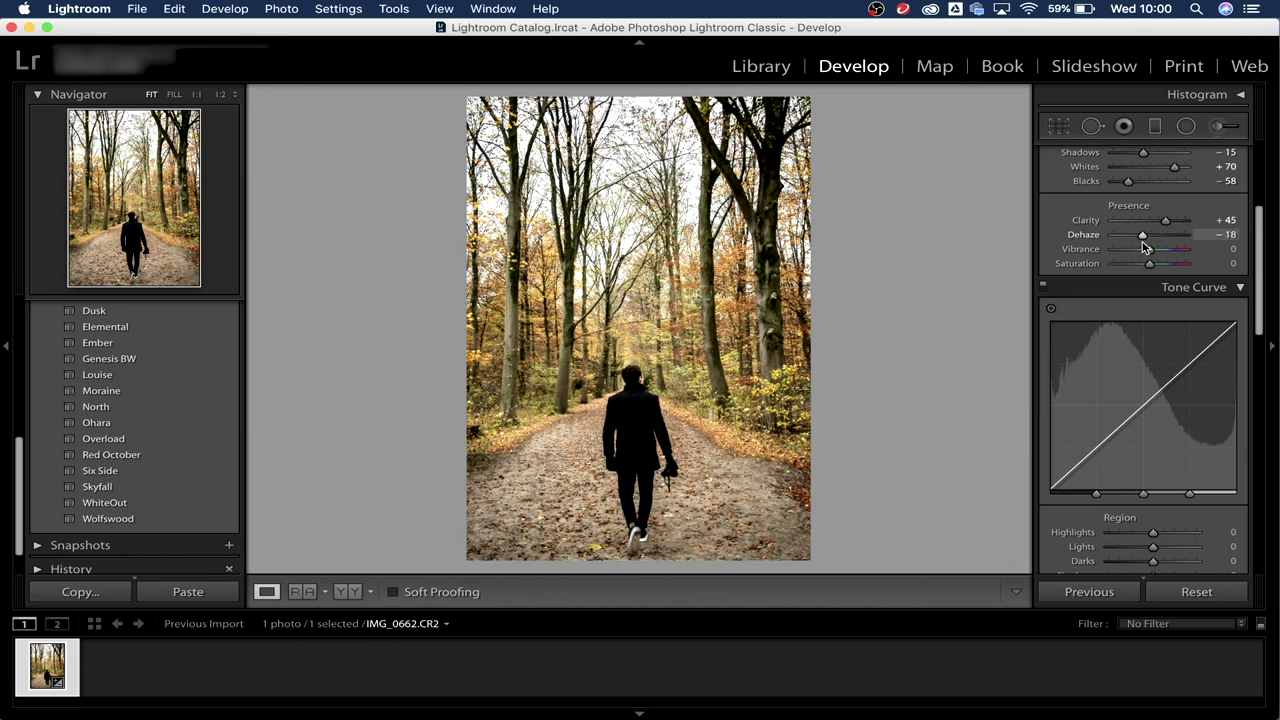
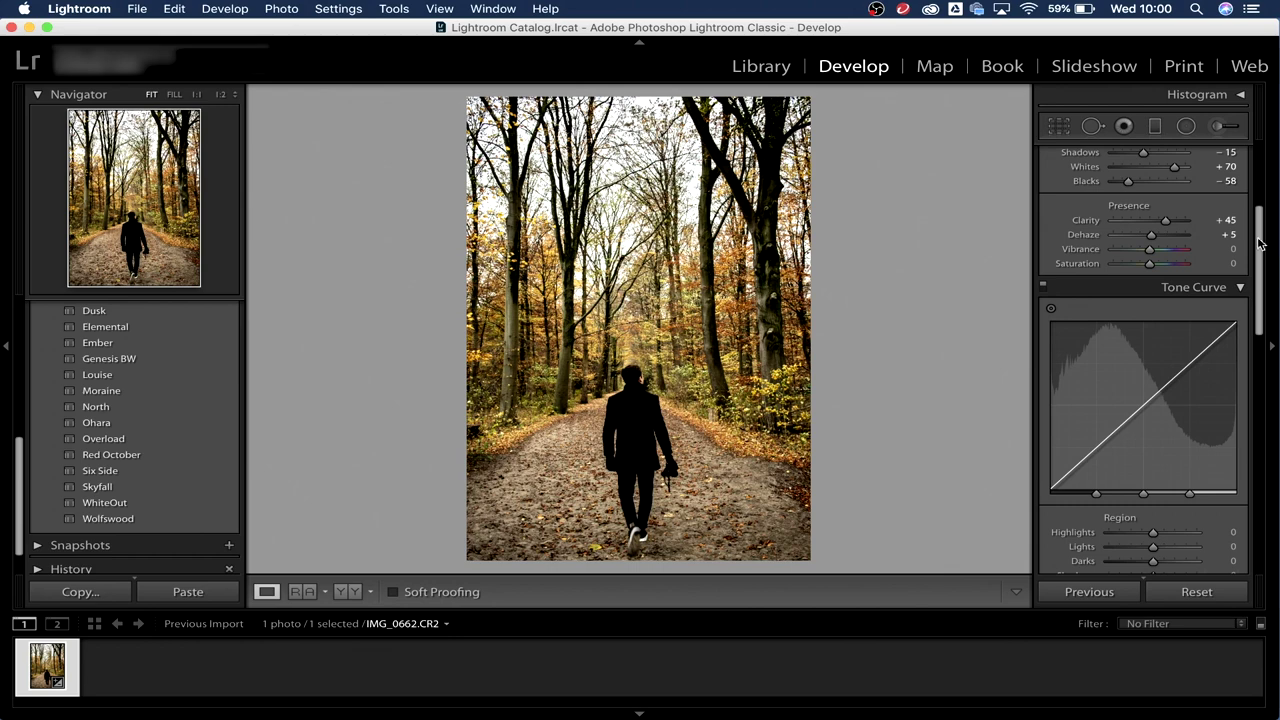
# Step: Set the Vibrance to -3, and try the Saturation at -73 before resetting it to 0
pyautogui.moveTo(1150, 250)
pyautogui.mouseDown()
pyautogui.moveTo(1191, 253)
pyautogui.moveTo(1137, 255)
pyautogui.moveTo(1148, 256)
pyautogui.mouseUp()
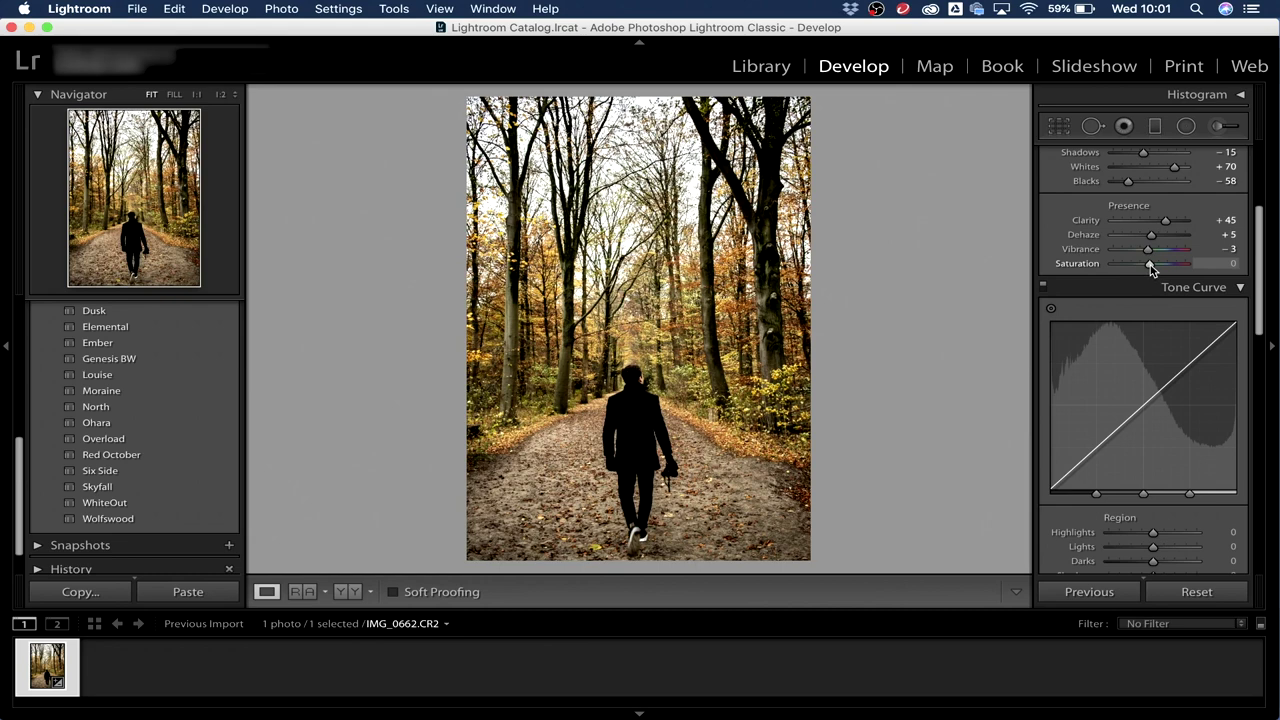
pyautogui.moveTo(1151, 270); pyautogui.dragTo(1124, 270)
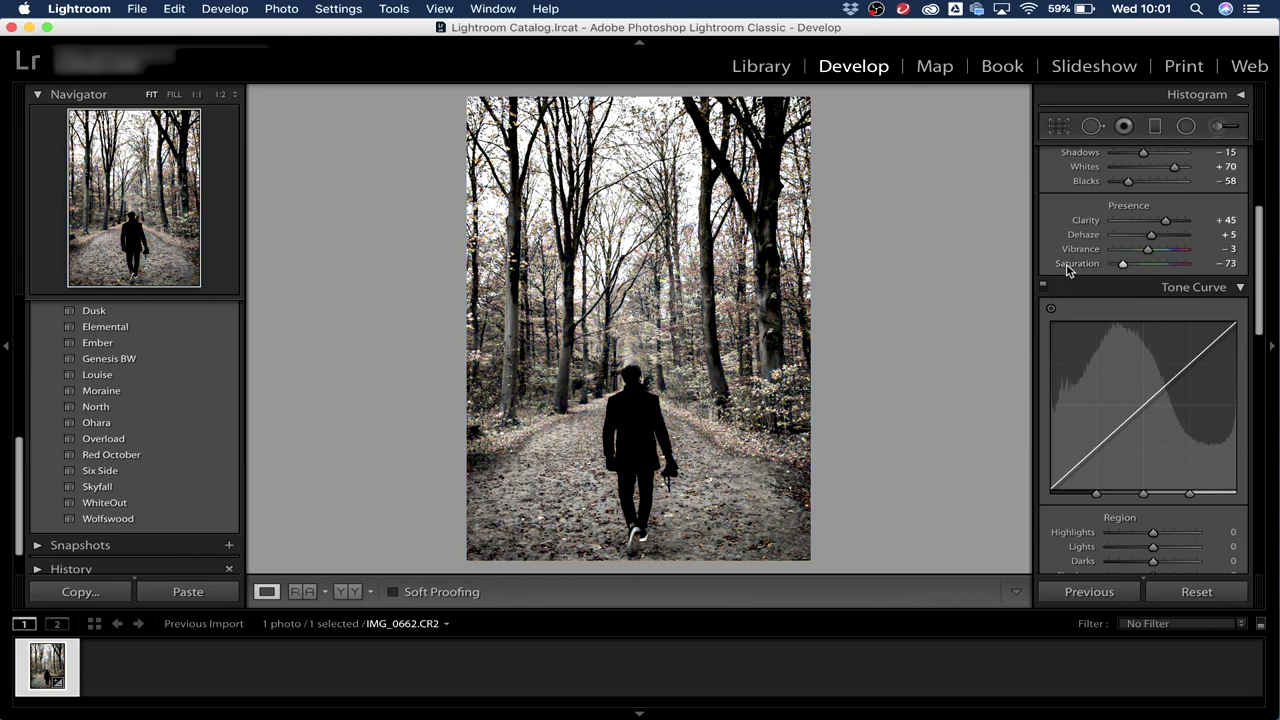
pyautogui.doubleClick(1068, 264)
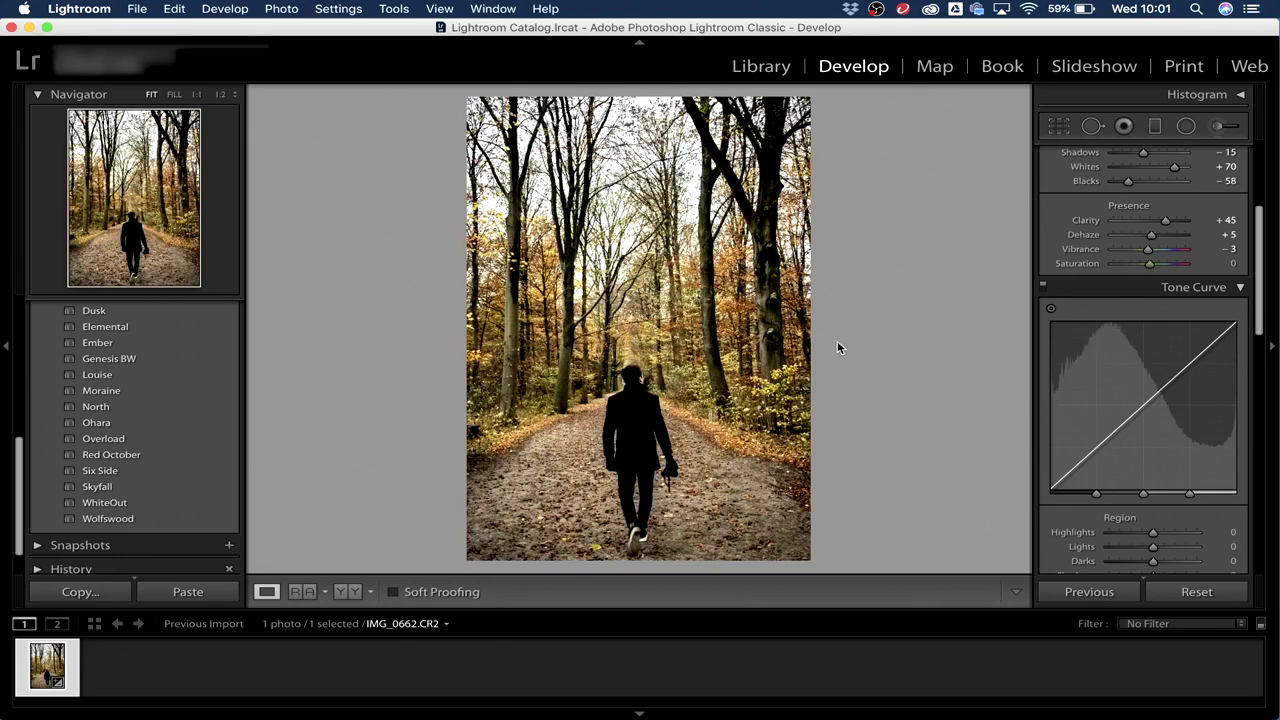
# Step: Try an Adjustment Brush spot on the yellow bushes beside the path with Saturation at 40, and remove it
pyautogui.click(1219, 127)
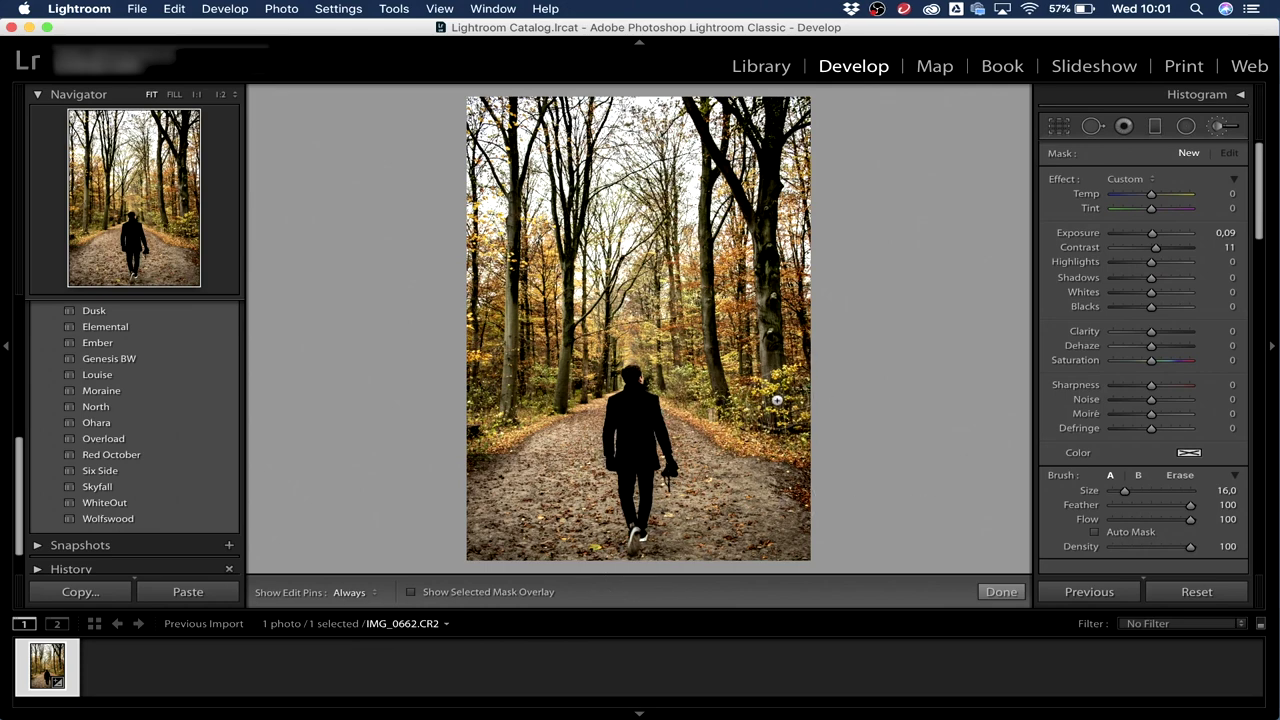
pyautogui.moveTo(777, 399); pyautogui.dragTo(775, 404)
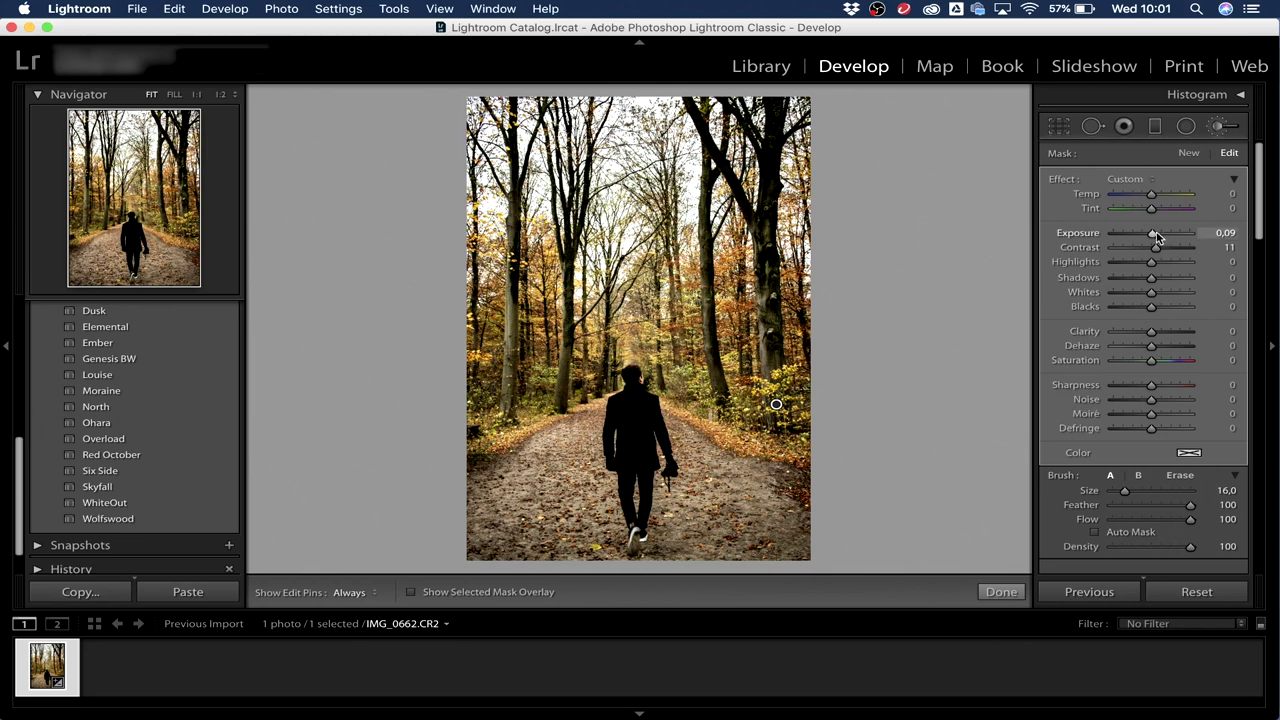
pyautogui.moveTo(1151, 362)
pyautogui.mouseDown()
pyautogui.moveTo(1070, 364)
pyautogui.moveTo(1210, 366)
pyautogui.moveTo(1167, 367)
pyautogui.mouseUp()
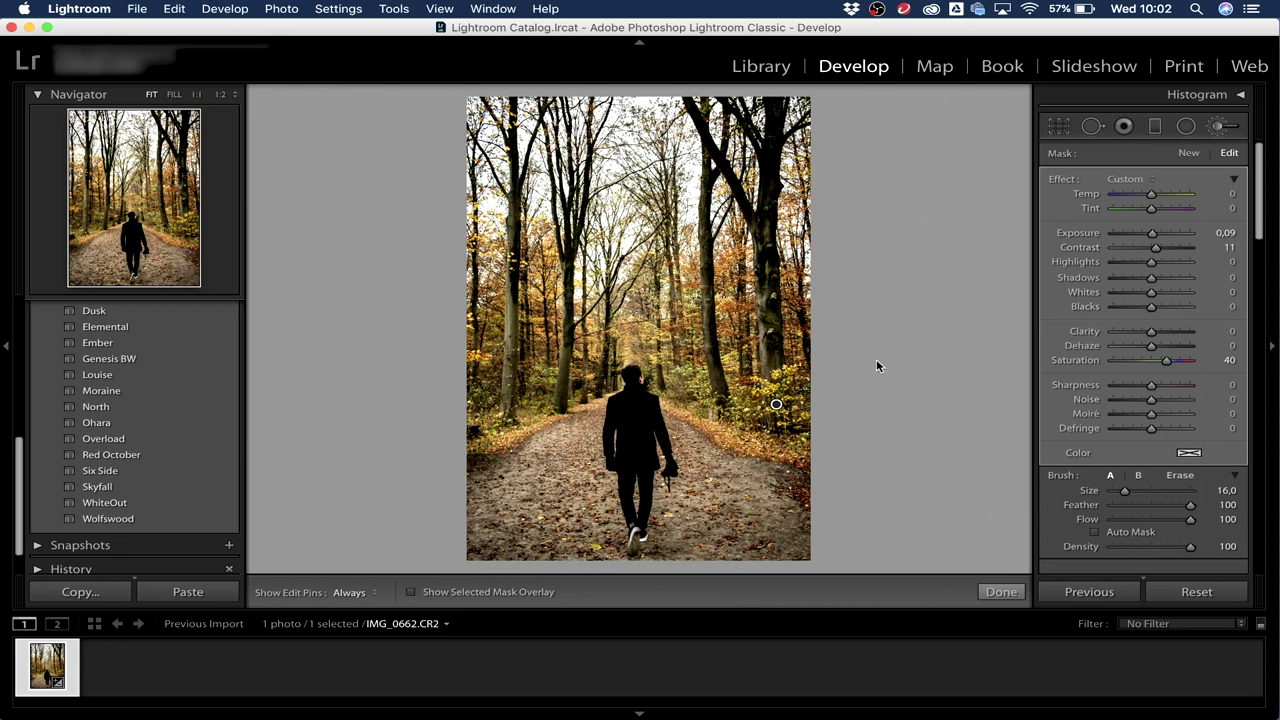
pyautogui.click(777, 408)
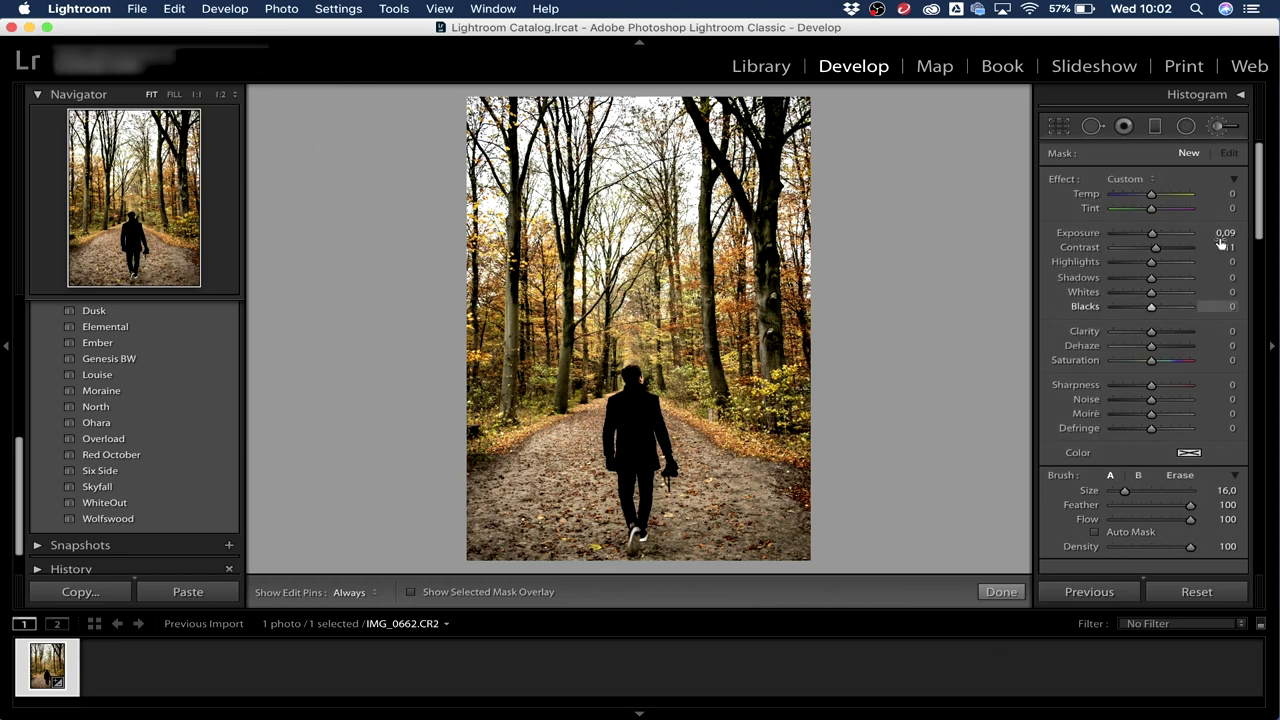
# Step: Shape the Tone Curve with the Shadows at -10 and the Highlights at +35
pyautogui.moveTo(1262, 194); pyautogui.dragTo(1262, 332)
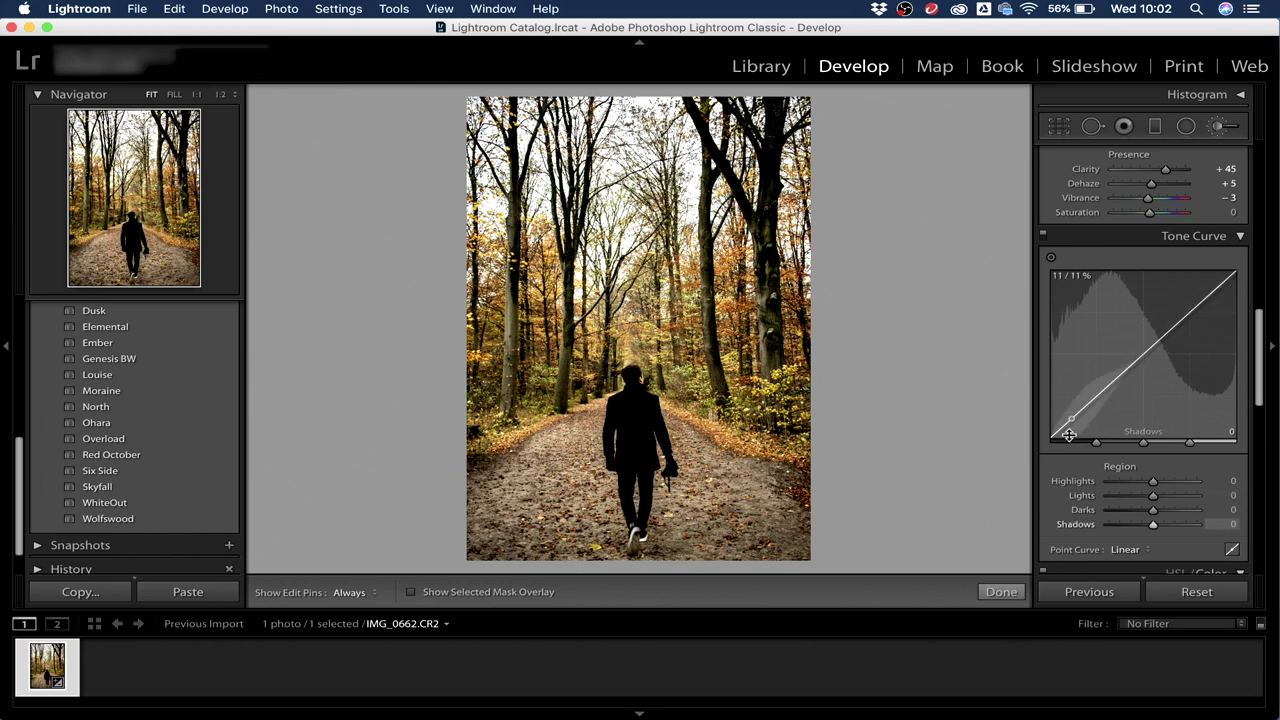
pyautogui.moveTo(1070, 436); pyautogui.dragTo(1070, 448)
pyautogui.moveTo(1214, 290); pyautogui.dragTo(1214, 280)
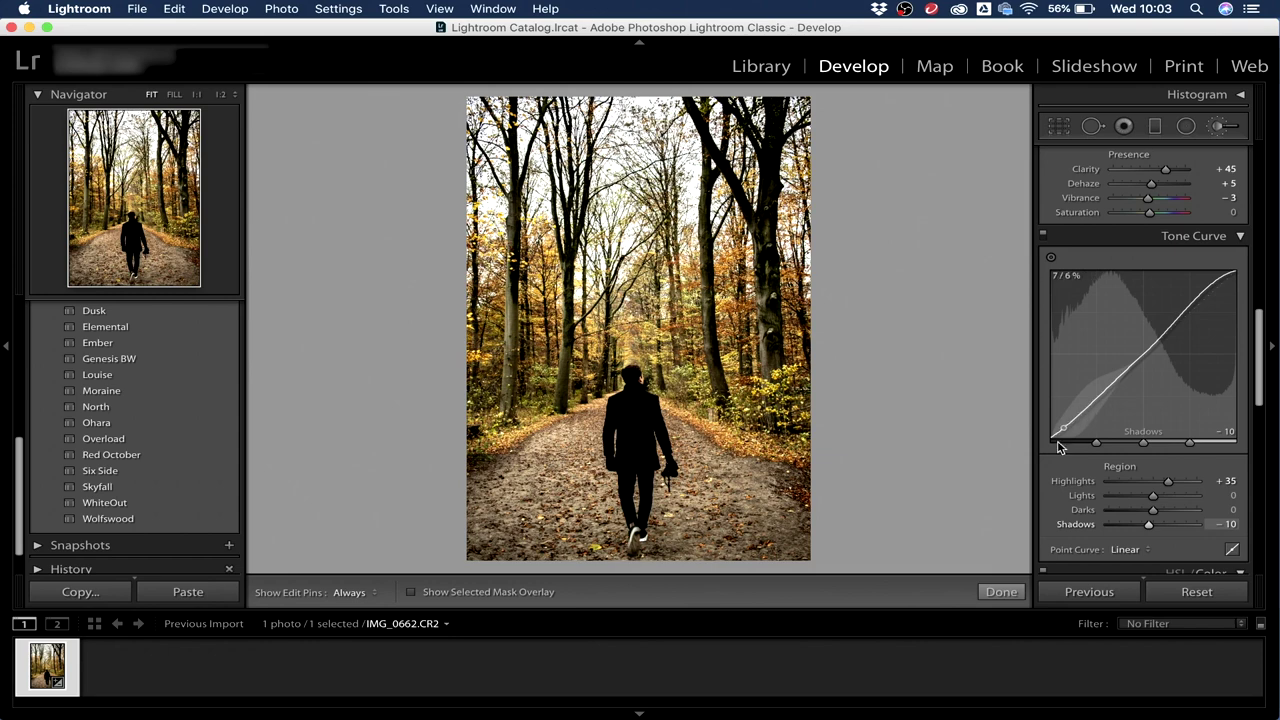
# Step: Adjust the photo's Orange colour range to Hue -13, Saturation +5 and Luminance -20
pyautogui.moveTo(1257, 373); pyautogui.dragTo(1266, 437)
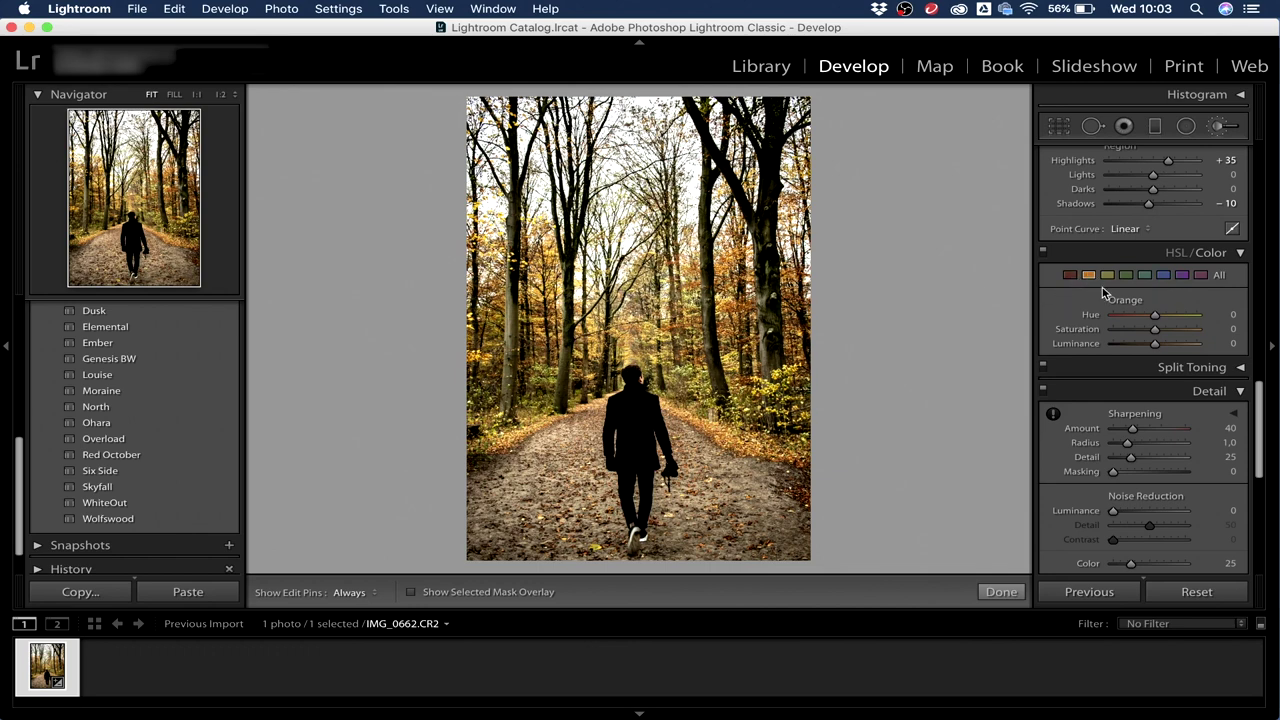
pyautogui.moveTo(1155, 315)
pyautogui.mouseDown()
pyautogui.moveTo(1194, 317)
pyautogui.moveTo(1090, 331)
pyautogui.moveTo(1151, 322)
pyautogui.mouseUp()
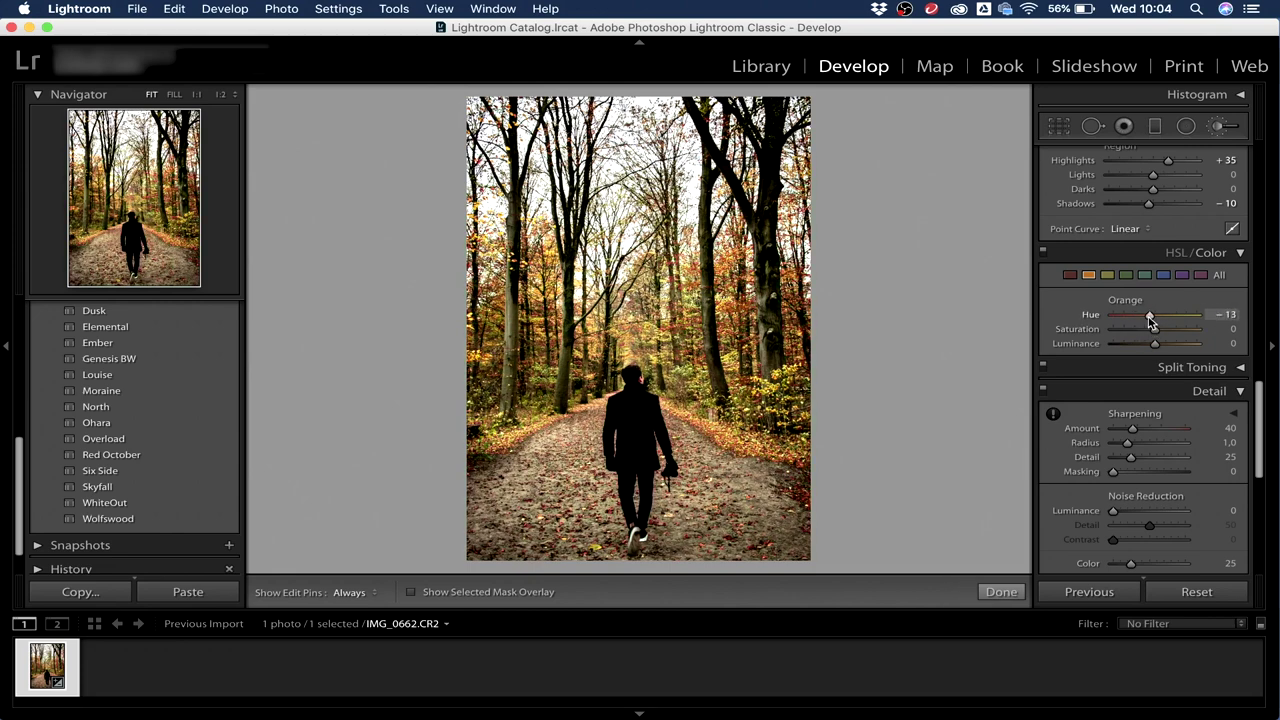
pyautogui.moveTo(1155, 331)
pyautogui.mouseDown()
pyautogui.moveTo(1192, 334)
pyautogui.moveTo(1144, 337)
pyautogui.moveTo(1165, 347)
pyautogui.mouseUp()
pyautogui.moveTo(1168, 347); pyautogui.dragTo(1146, 348)
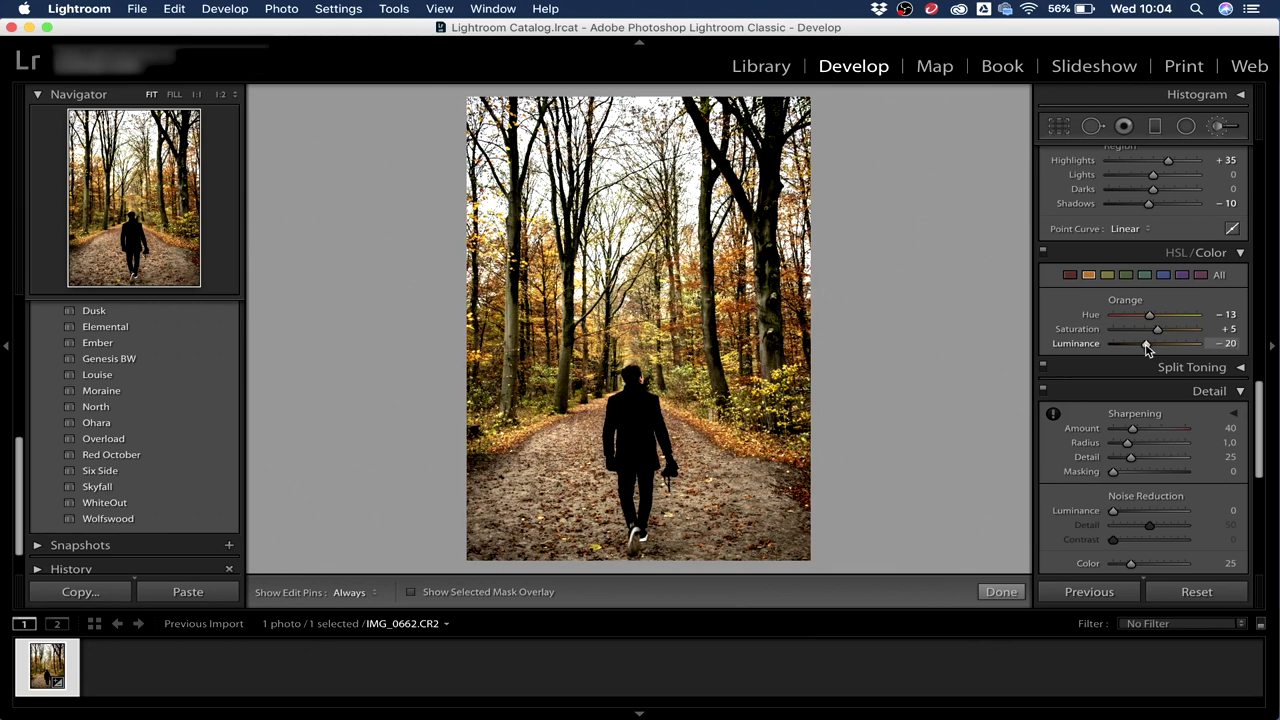
# Step: Adjust the photo's Yellow colour range to Hue +20 and Saturation -50
pyautogui.scroll(3, 1170, 335)
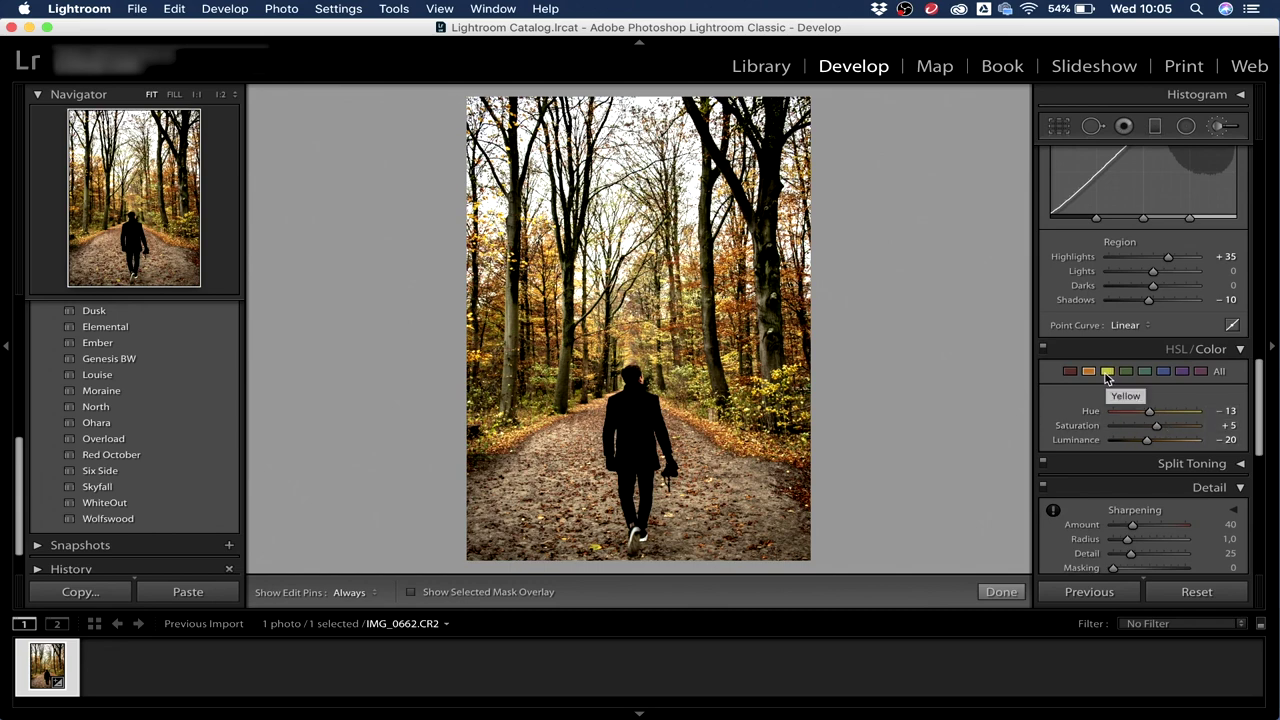
pyautogui.click(1108, 372)
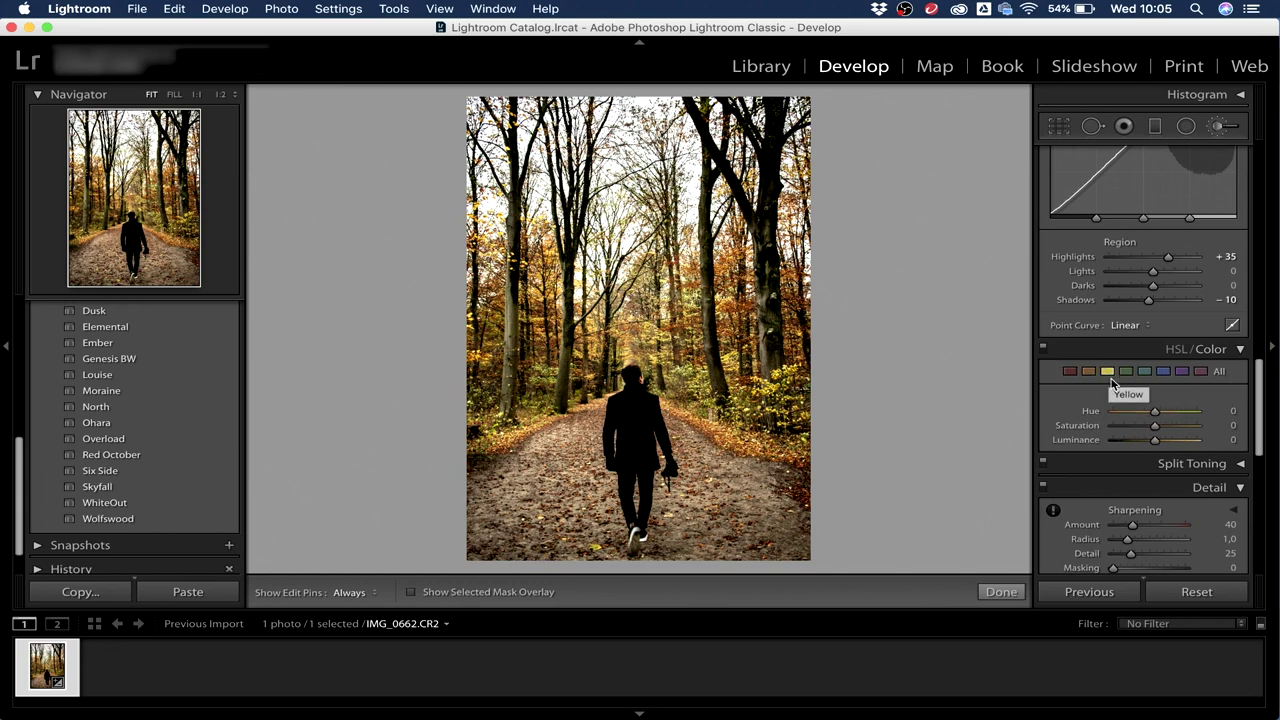
pyautogui.moveTo(1156, 416); pyautogui.dragTo(1134, 436)
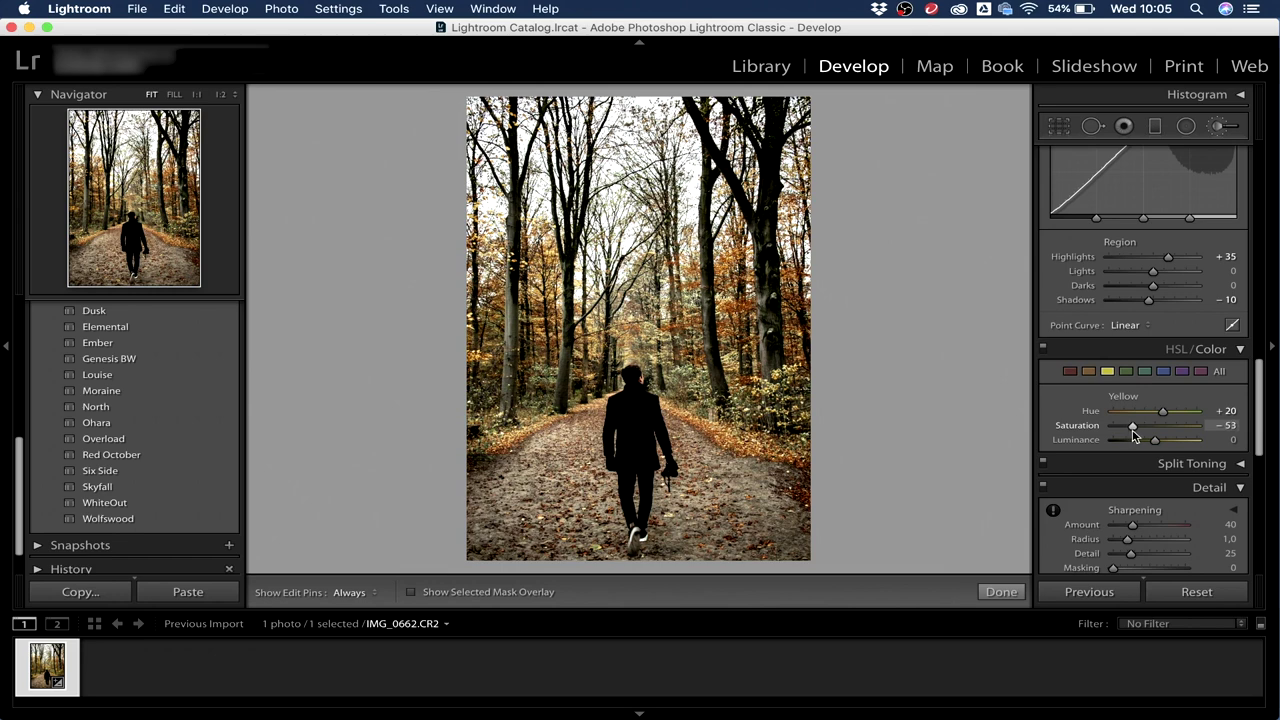
pyautogui.moveTo(1134, 435); pyautogui.dragTo(1137, 434)
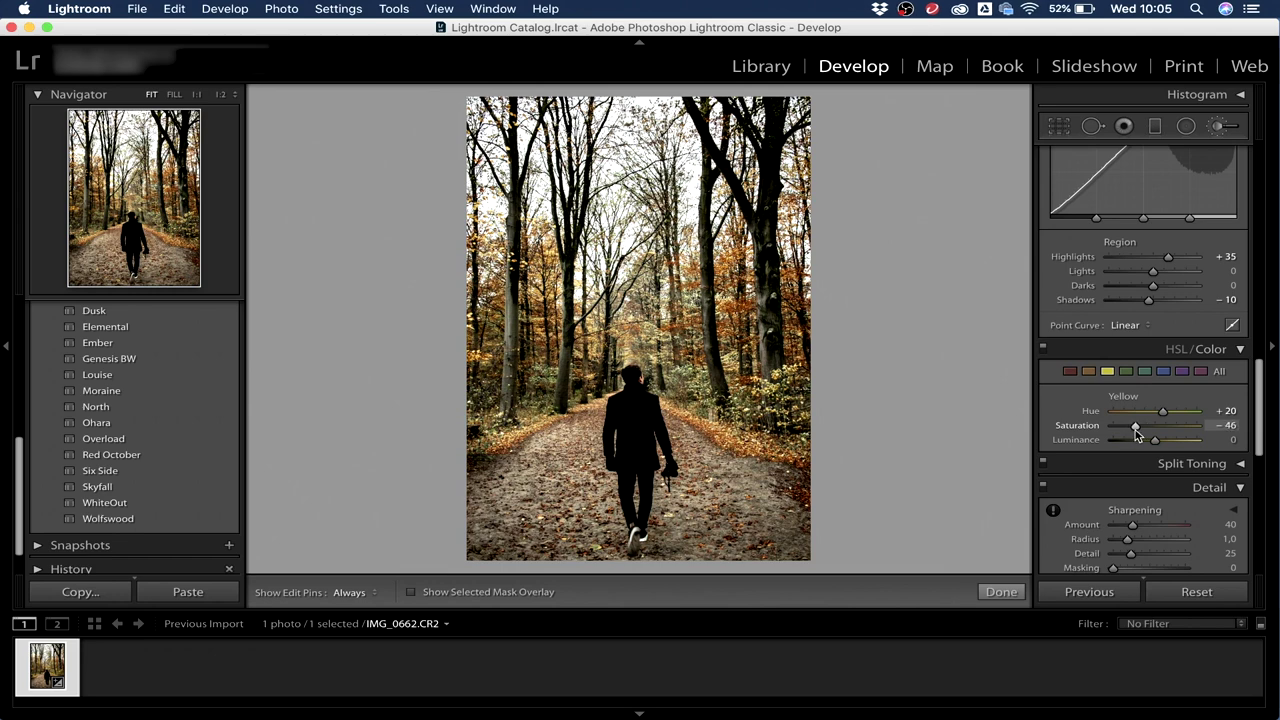
pyautogui.moveTo(1136, 433)
pyautogui.mouseDown()
pyautogui.moveTo(1162, 437)
pyautogui.moveTo(1132, 435)
pyautogui.mouseUp()
pyautogui.click(1228, 425)
pyautogui.press('BackSpace')
pyautogui.write('-50')
pyautogui.press('Return')
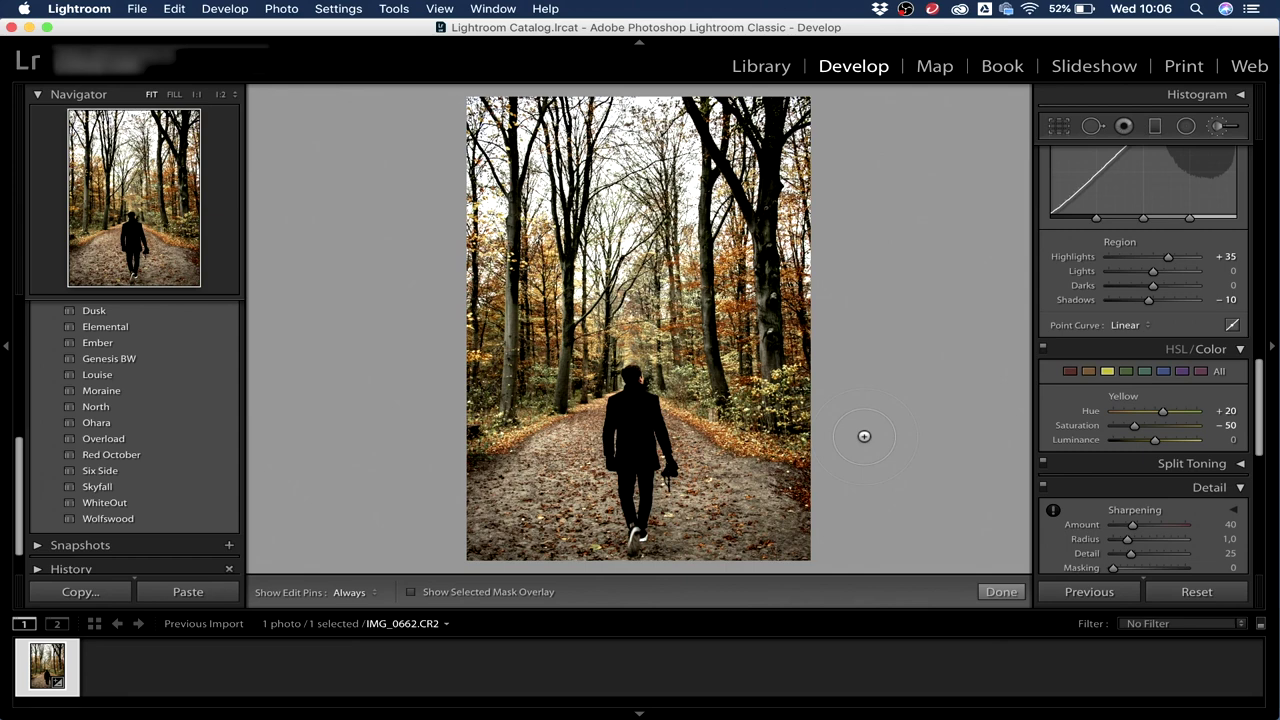
# Step: Adjust the photo's Green colour range to Hue +54, Saturation -29 and Luminance +53
pyautogui.click(1127, 372)
pyautogui.moveTo(1155, 411); pyautogui.dragTo(1180, 449)
# Step: Set the Post-Crop Vignetting Amount to -2 in the photo's Effects settings
pyautogui.moveTo(1258, 392); pyautogui.dragTo(1266, 437)
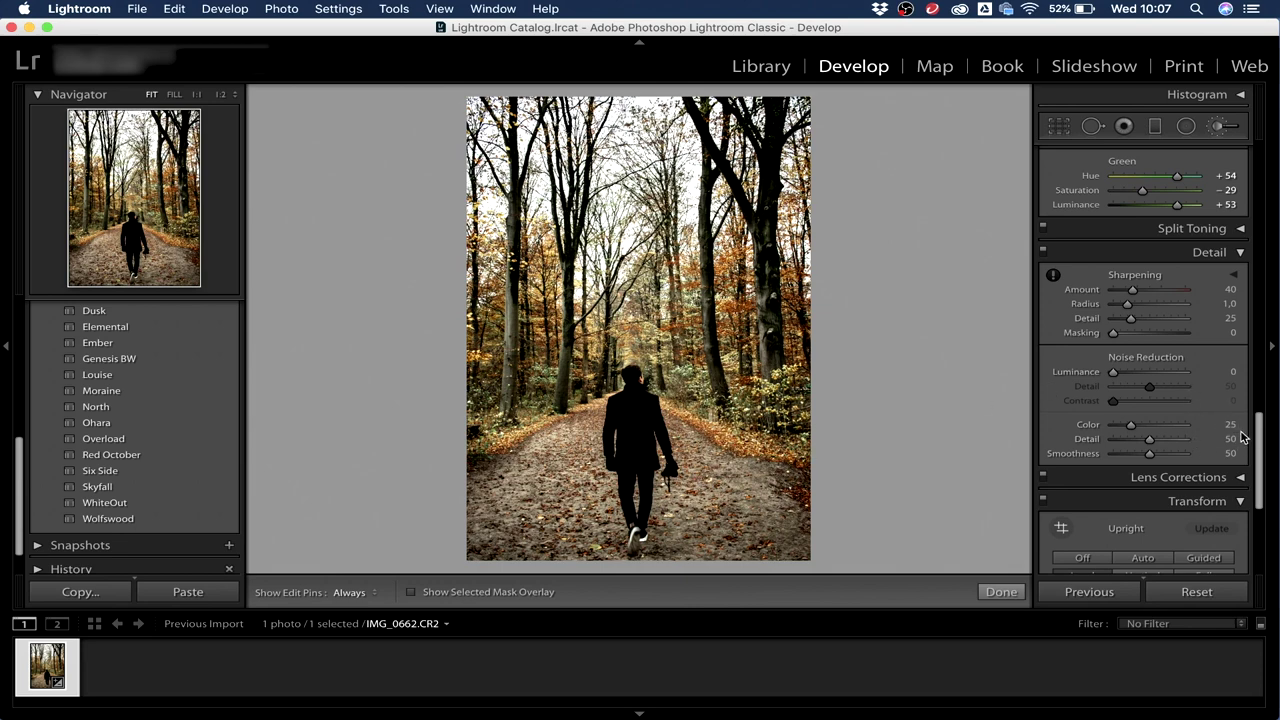
pyautogui.scroll(-2, 1262, 447)
pyautogui.moveTo(1262, 447); pyautogui.dragTo(1268, 507)
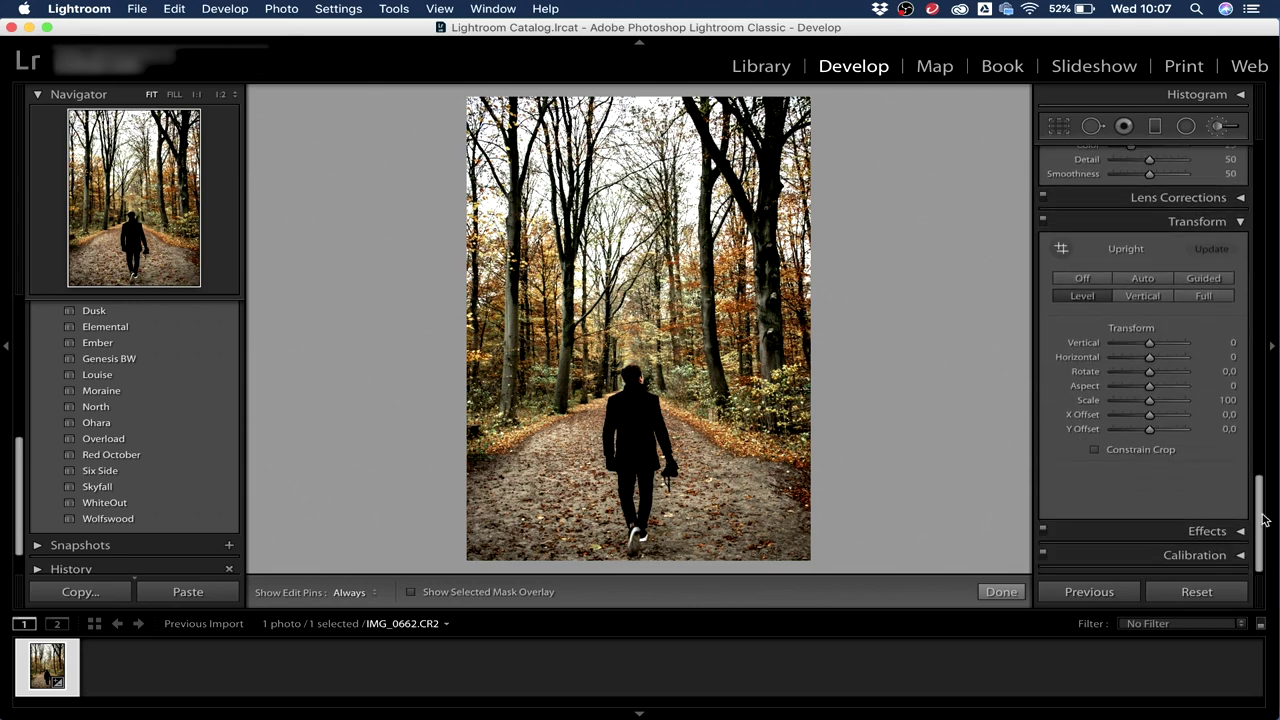
pyautogui.click(1240, 531)
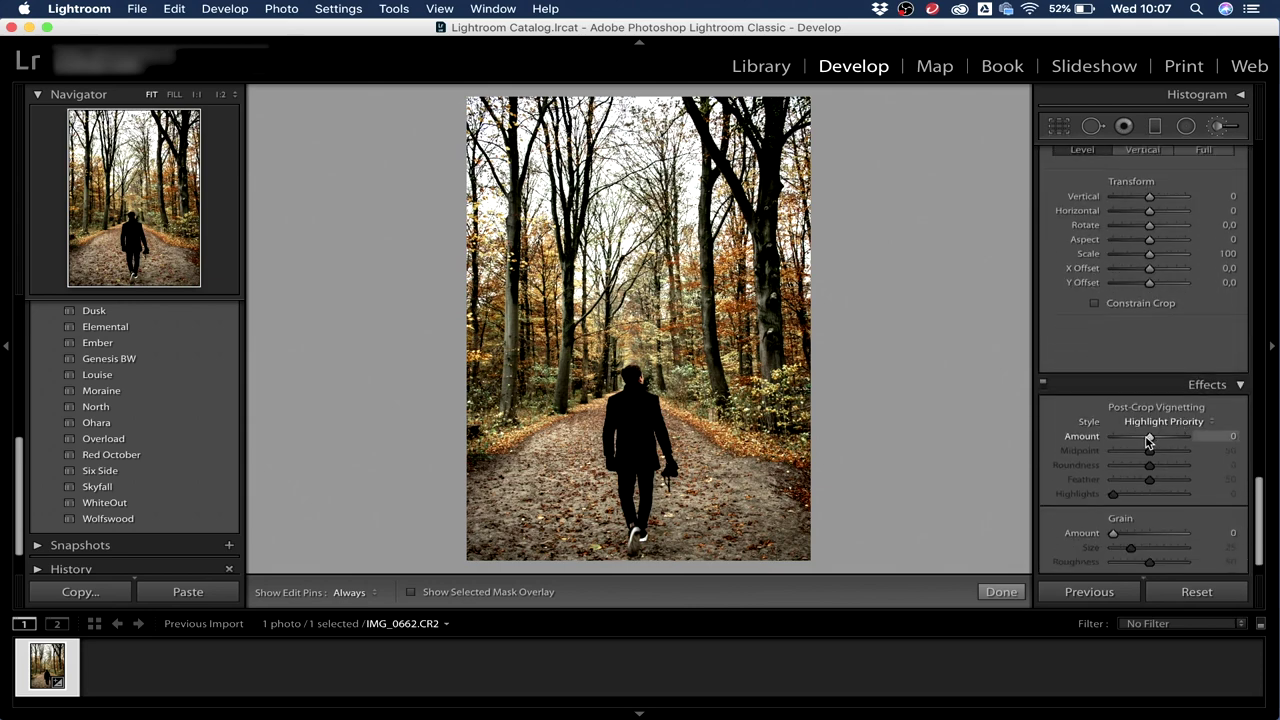
pyautogui.moveTo(1149, 441); pyautogui.dragTo(1147, 446)
pyautogui.click(1228, 436)
pyautogui.write('0')
pyautogui.press('Return')
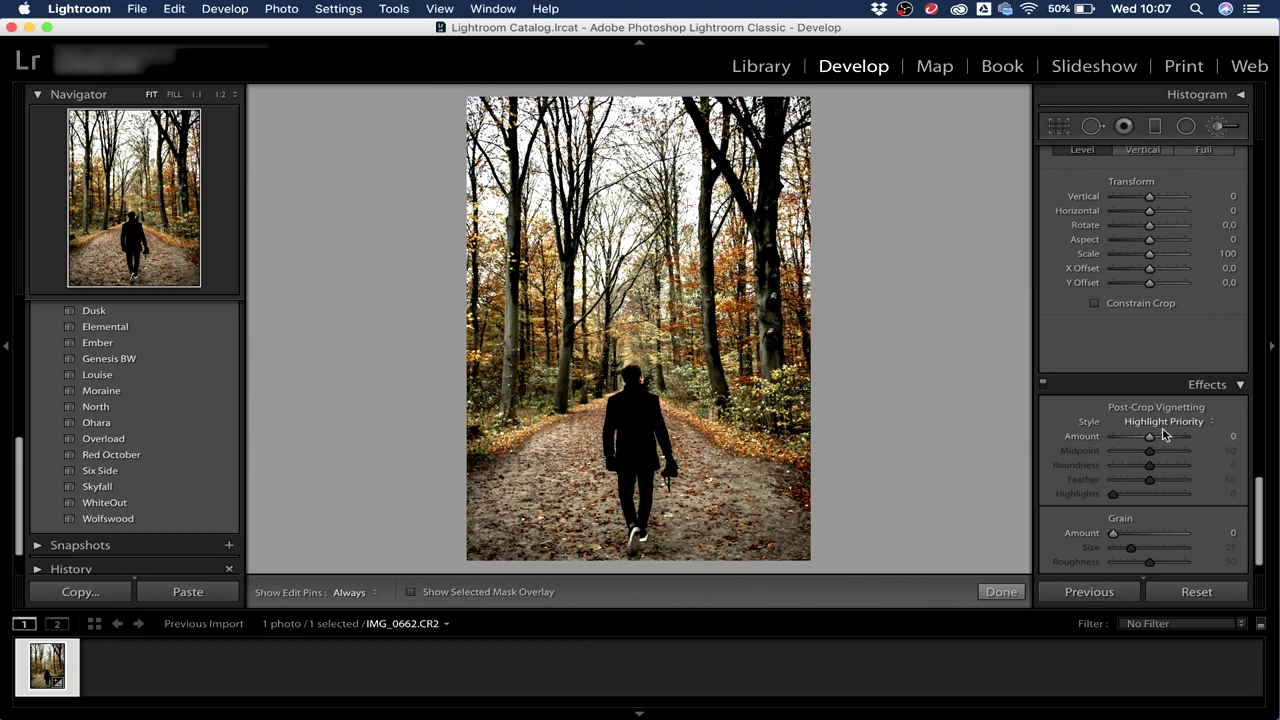
pyautogui.moveTo(1152, 441); pyautogui.dragTo(1151, 442)
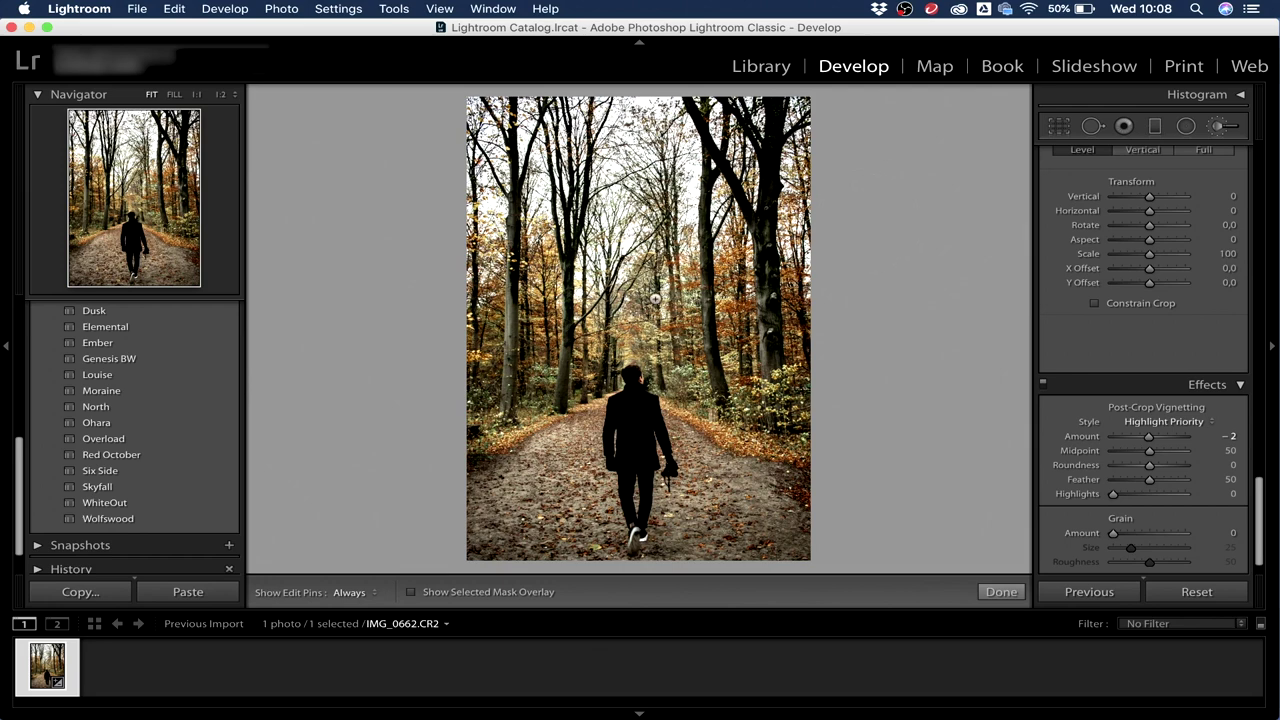
# Step: Close the Adjustment Brush, send the photo to Photoshop for editing, and switch to Photoshop
pyautogui.click(1186, 133)
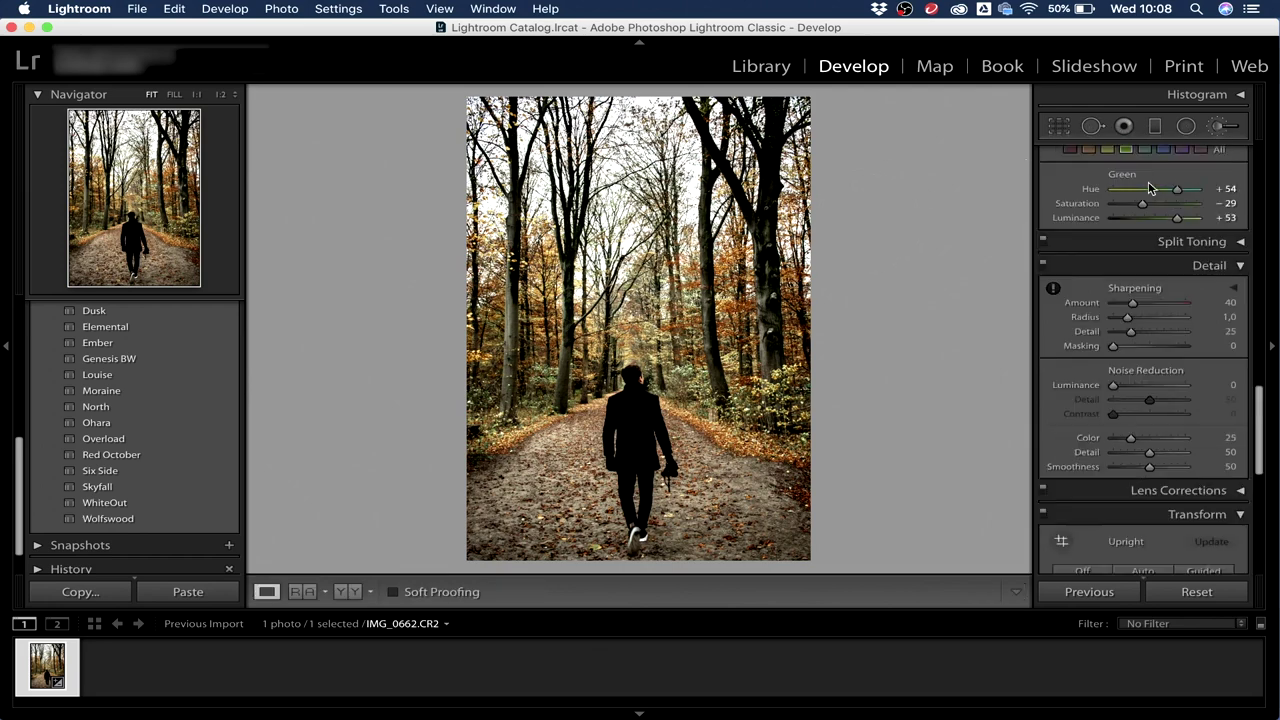
pyautogui.rightClick(634, 301)
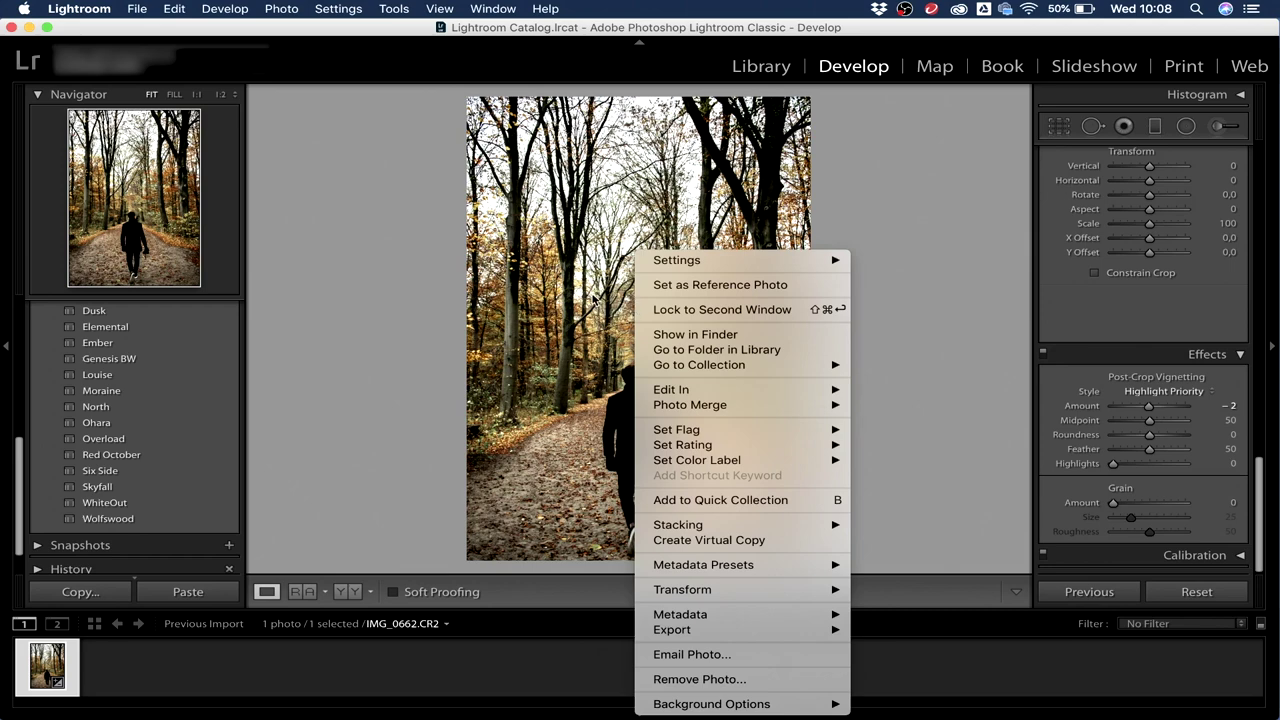
pyautogui.moveTo(697, 392)
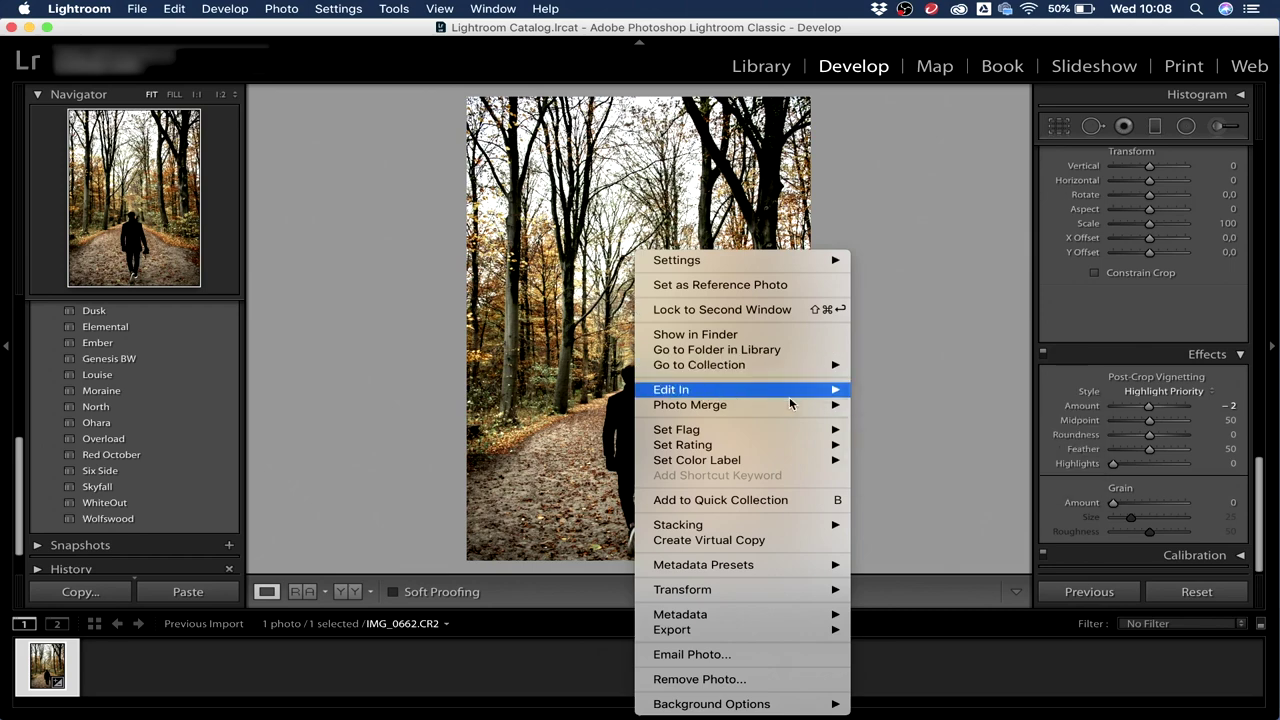
pyautogui.click(893, 394)
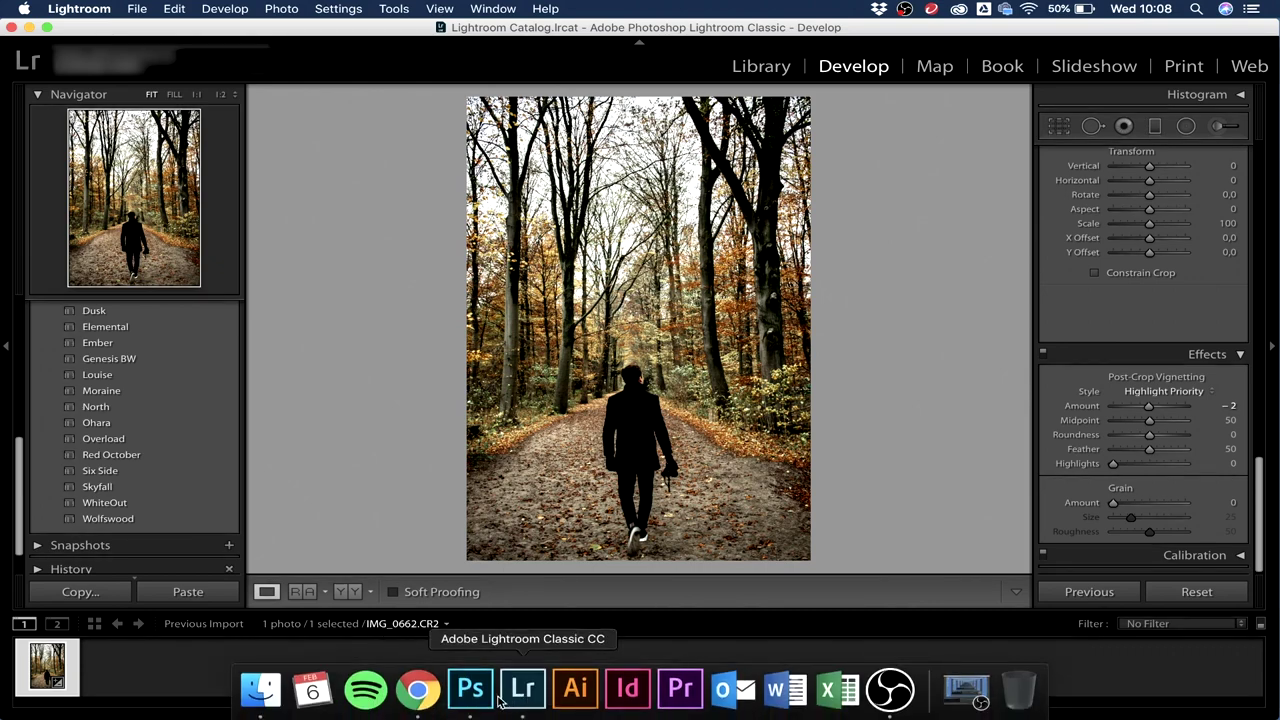
pyautogui.click(470, 689)
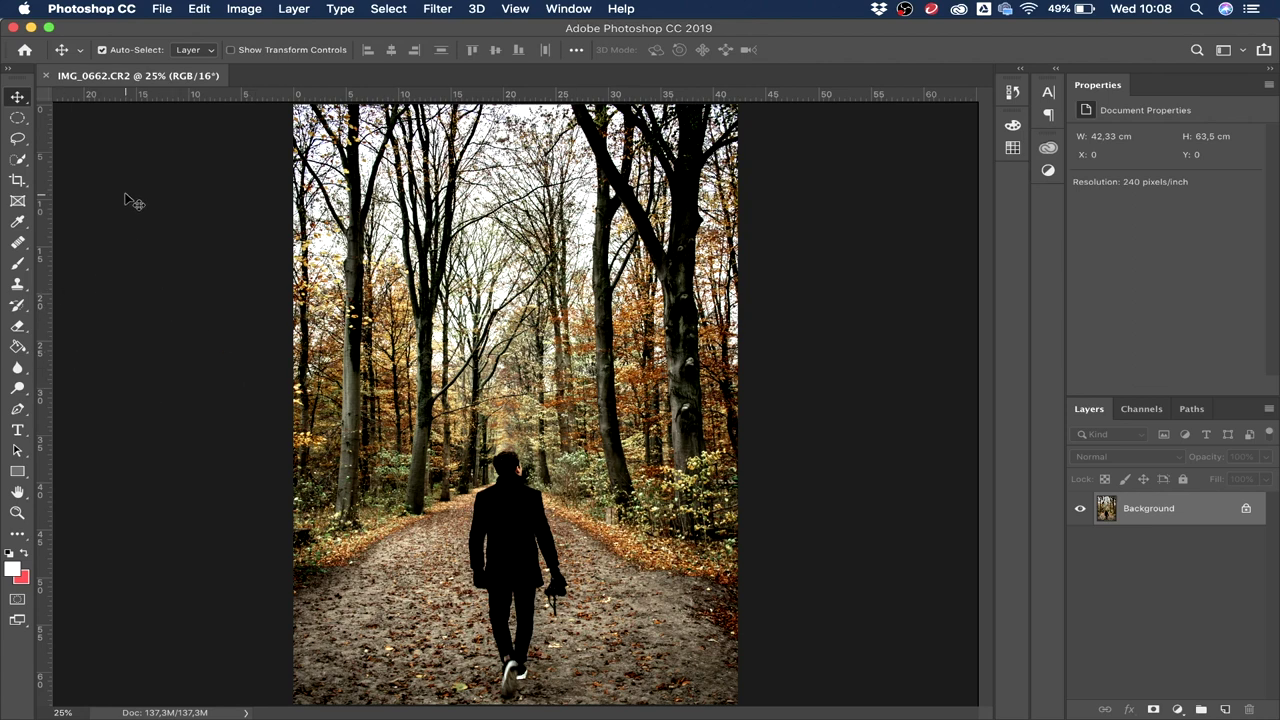
# Step: Crop the photo to the 4:5 ratio, trimming the treetops and keeping the walking man's feet in the frame
pyautogui.press('c')
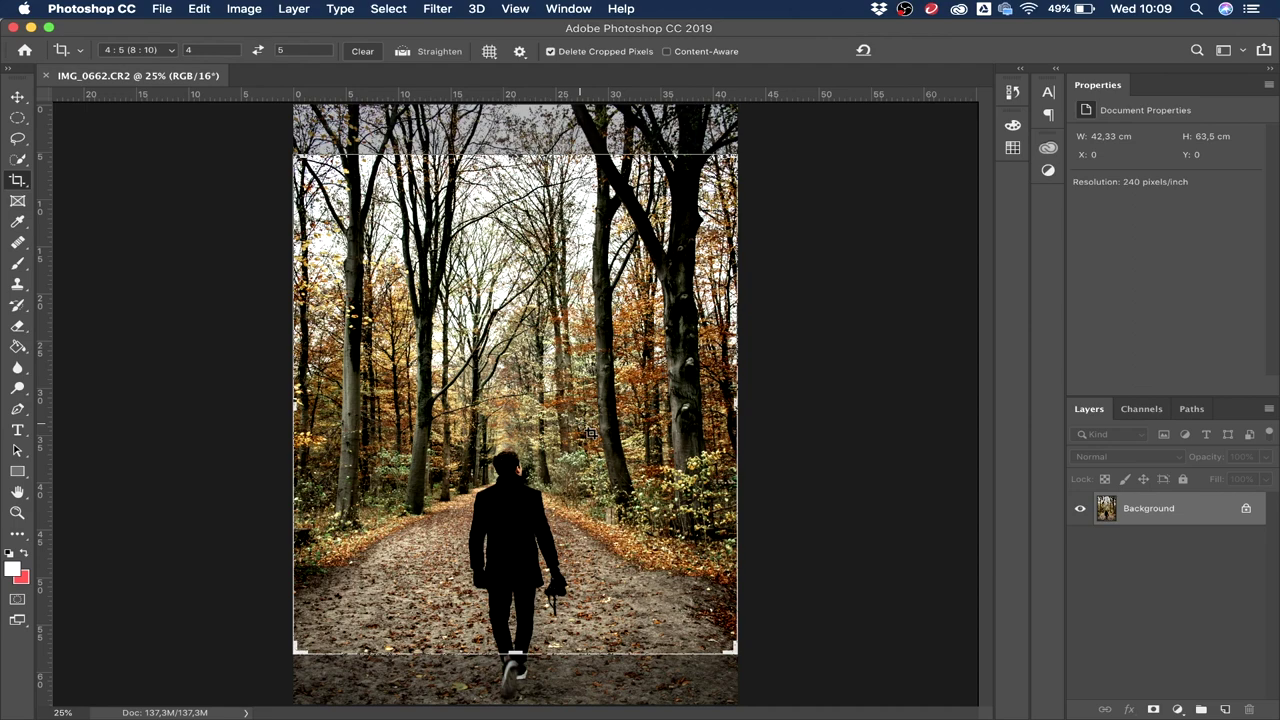
pyautogui.moveTo(512, 186); pyautogui.dragTo(510, 150)
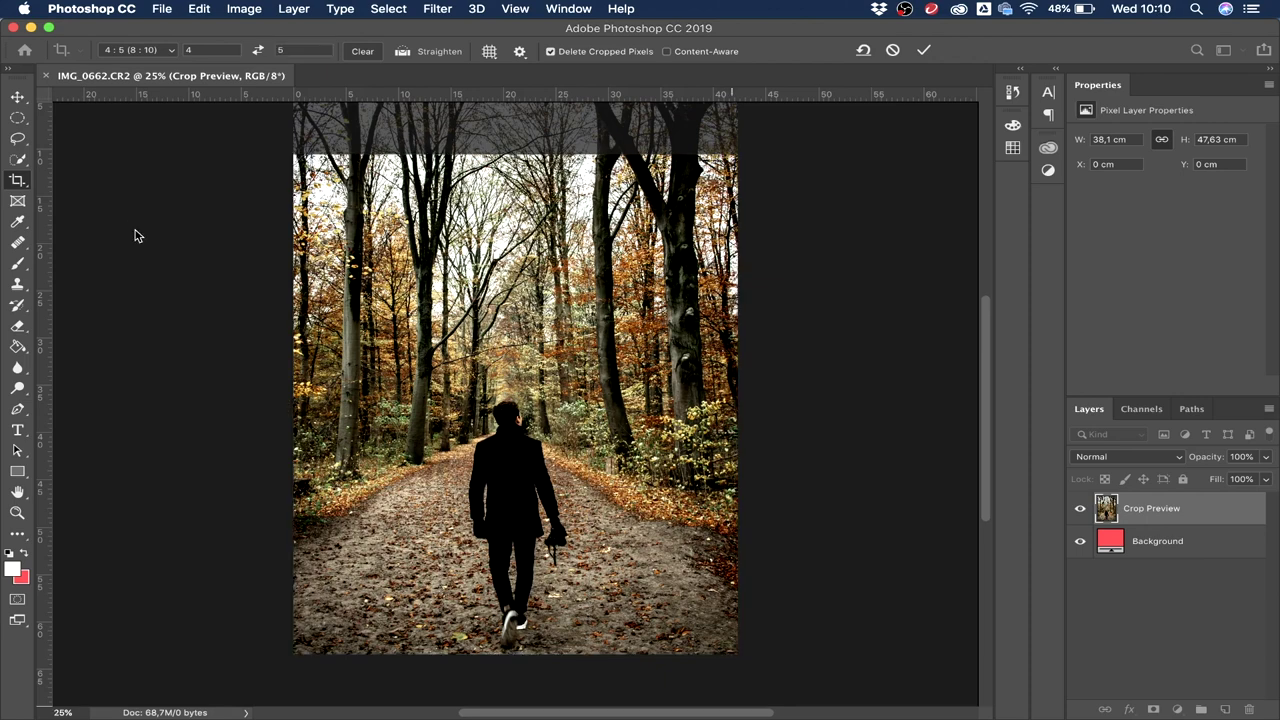
pyautogui.press('Return')
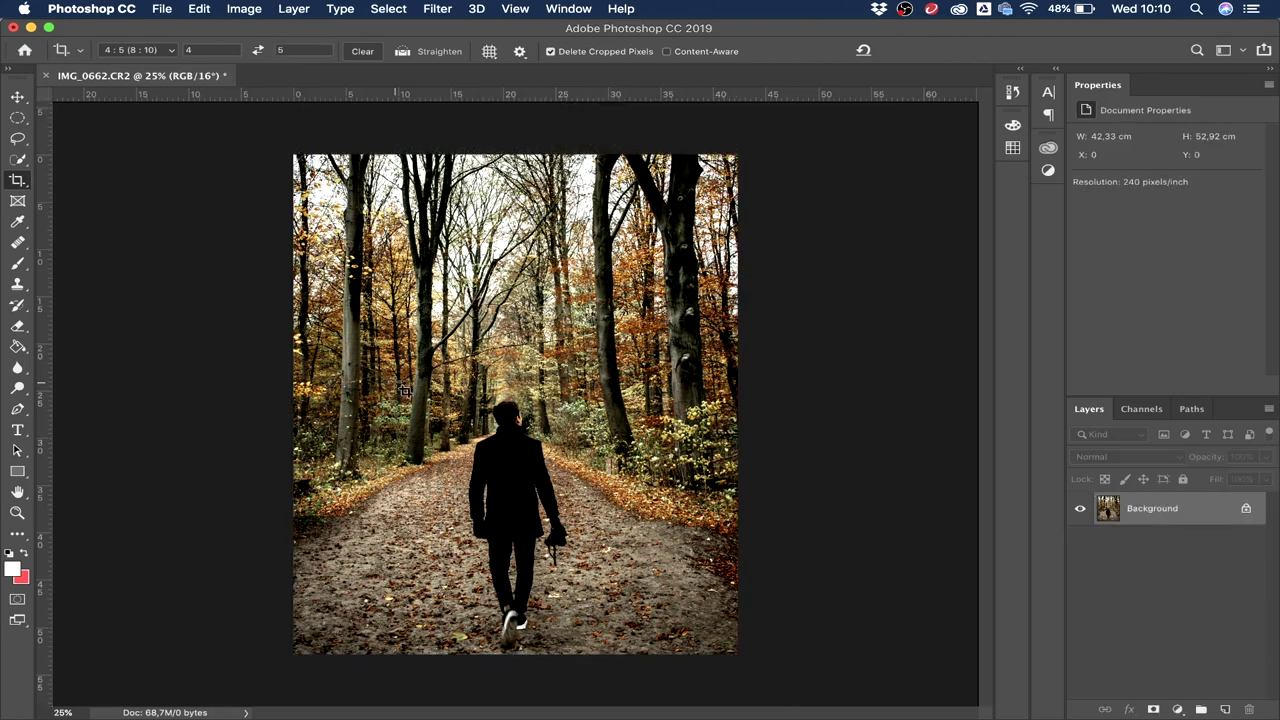
# Step: Switch to the Move tool, unlock the Background layer and duplicate it
pyautogui.click(19, 97)
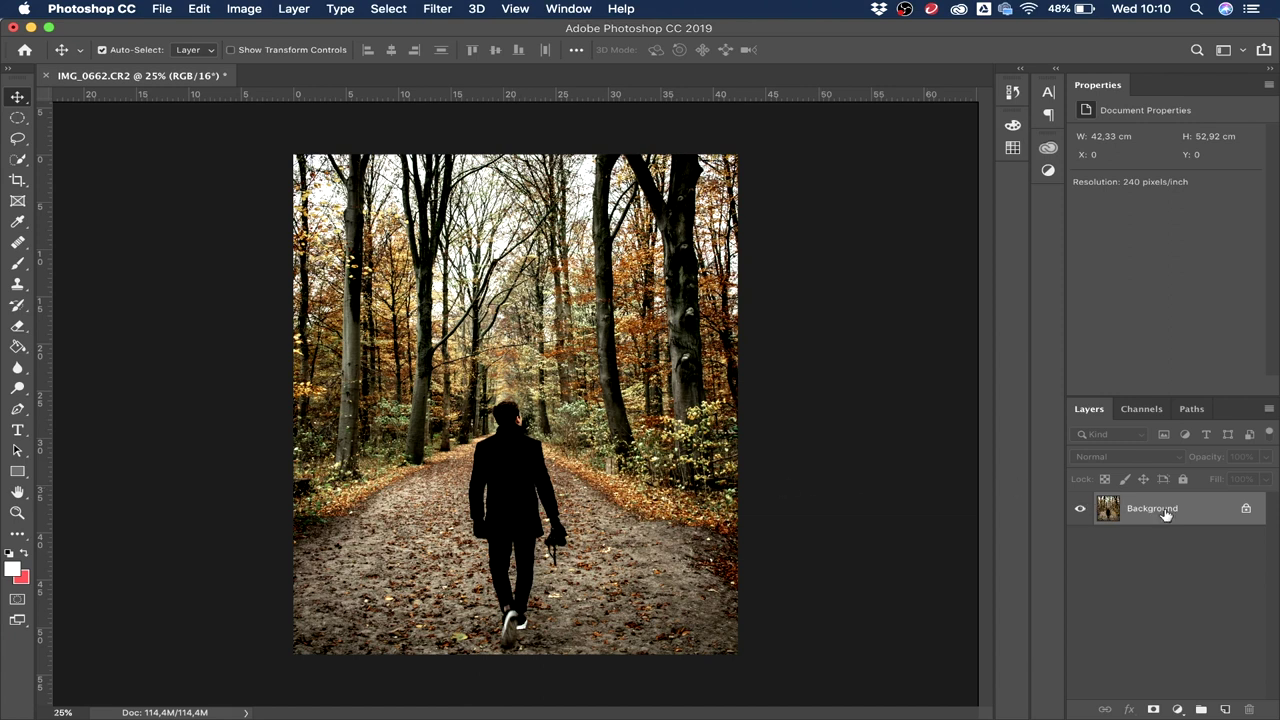
pyautogui.click(1246, 512)
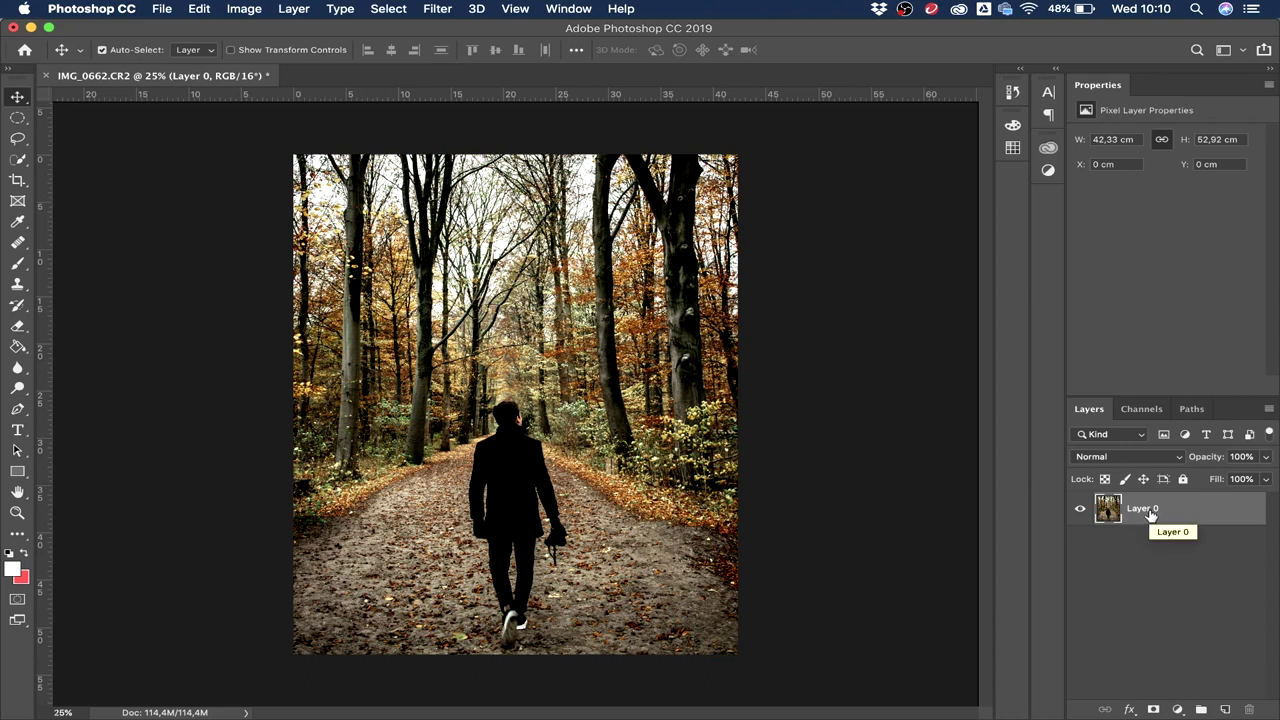
pyautogui.moveTo(1155, 511)
pyautogui.mouseDown()
pyautogui.moveTo(1150, 497)
pyautogui.moveTo(1155, 525)
pyautogui.moveTo(1152, 506)
pyautogui.mouseUp()
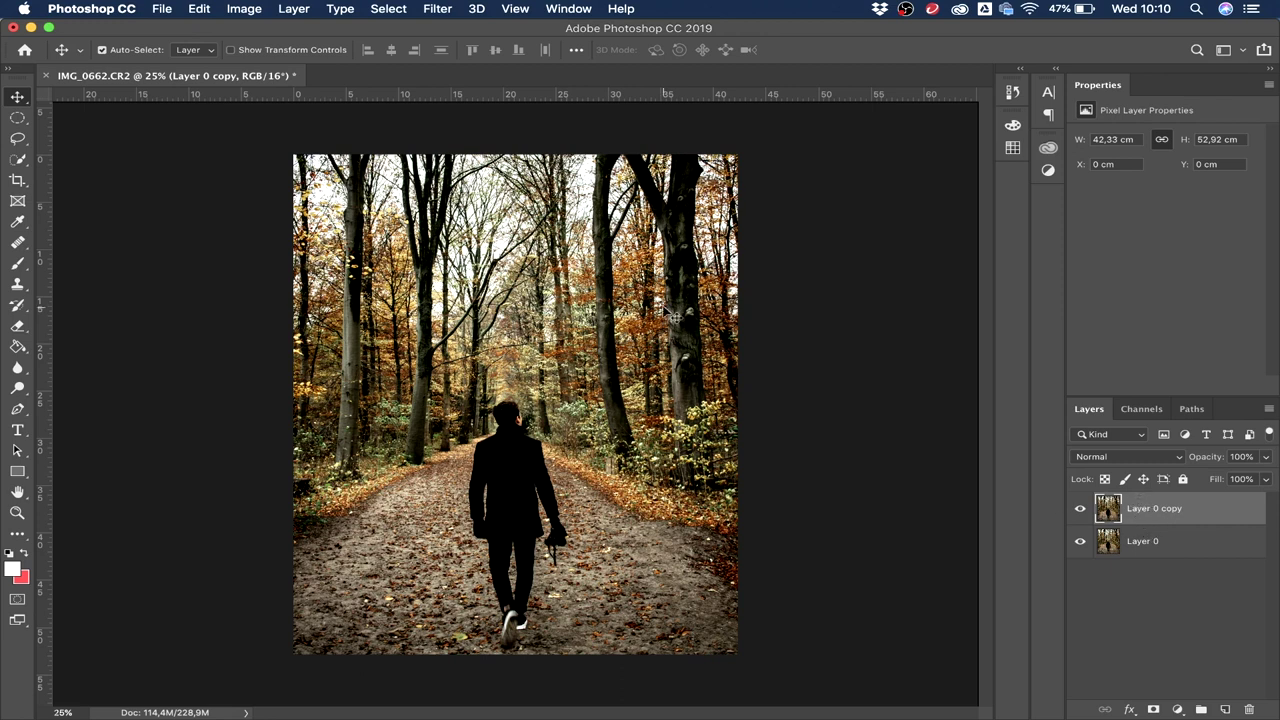
# Step: Convert the duplicated layer for smart filters and accept turning it into a smart object
pyautogui.click(439, 10)
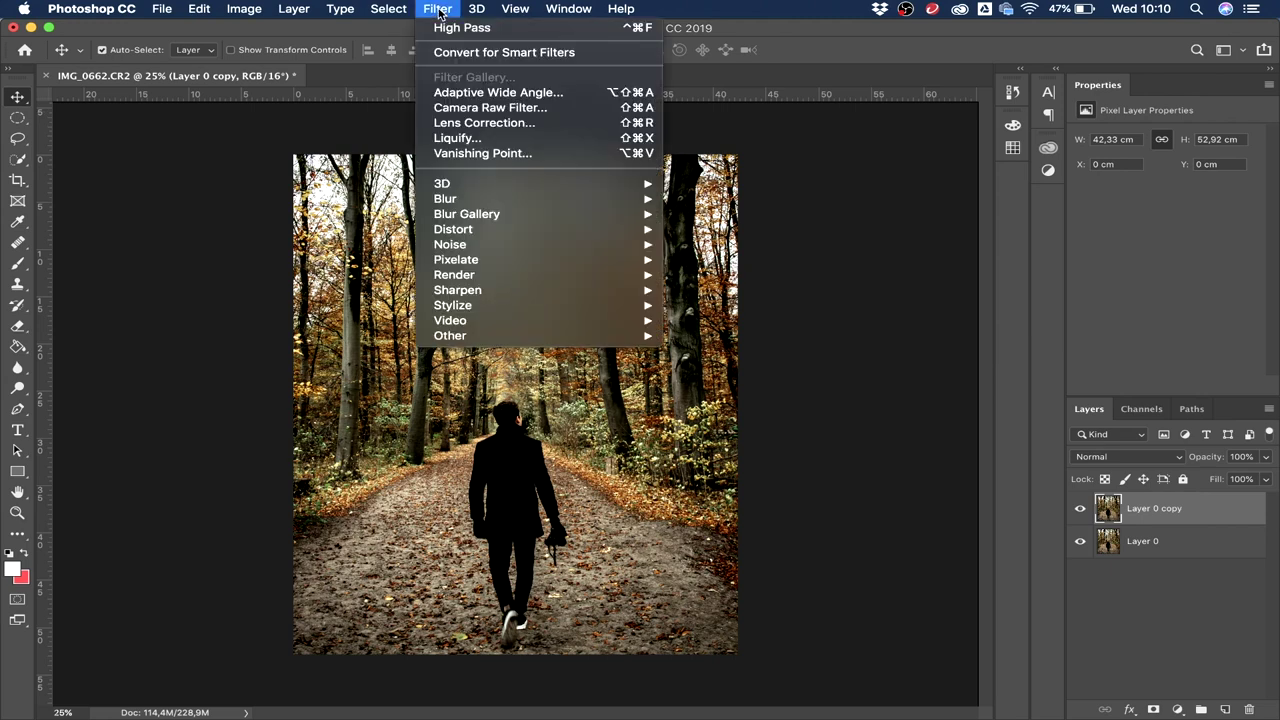
pyautogui.click(505, 55)
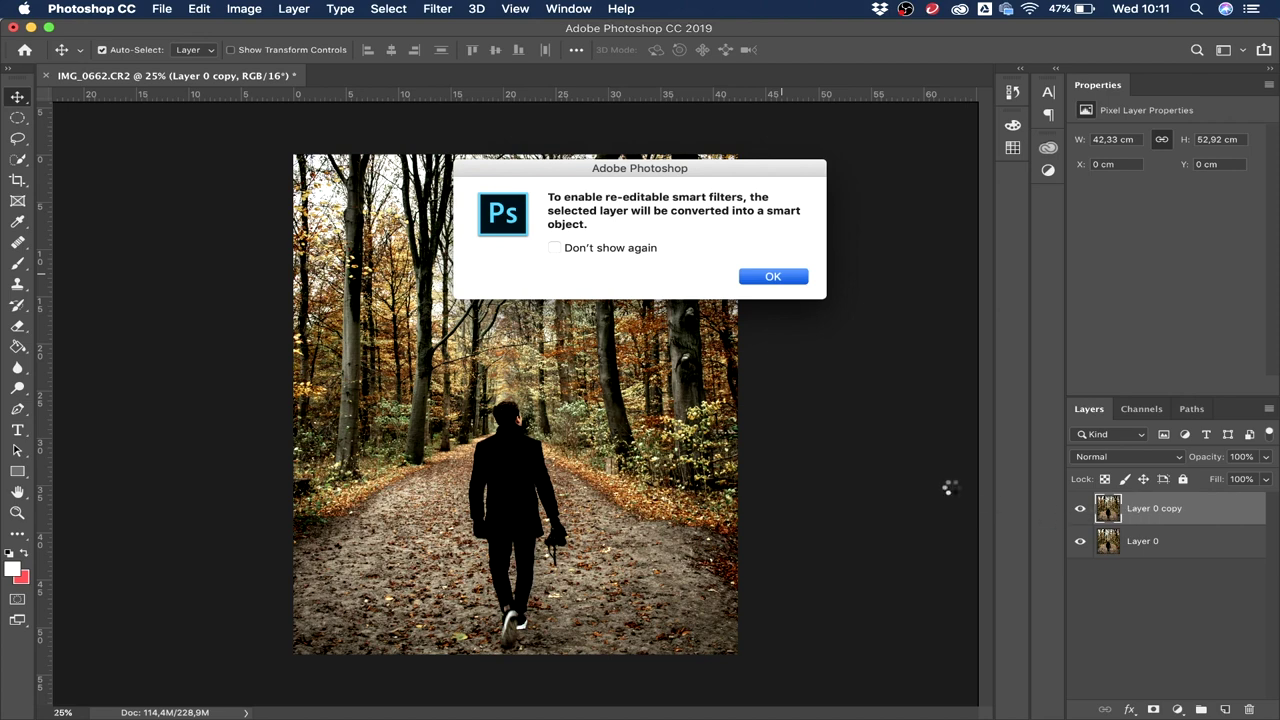
pyautogui.press('Return')
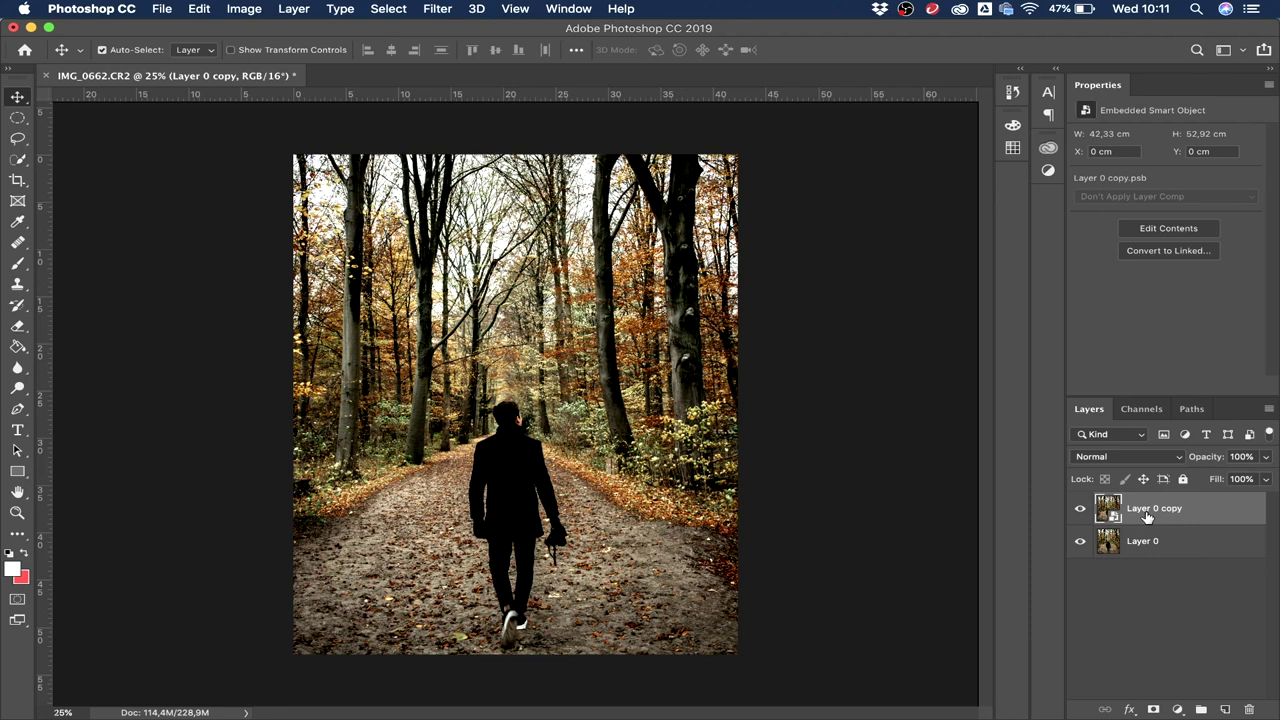
# Step: Apply a High Pass filter with a radius of about 1.7 pixels to the Layer 0 copy smart object
pyautogui.click(439, 10)
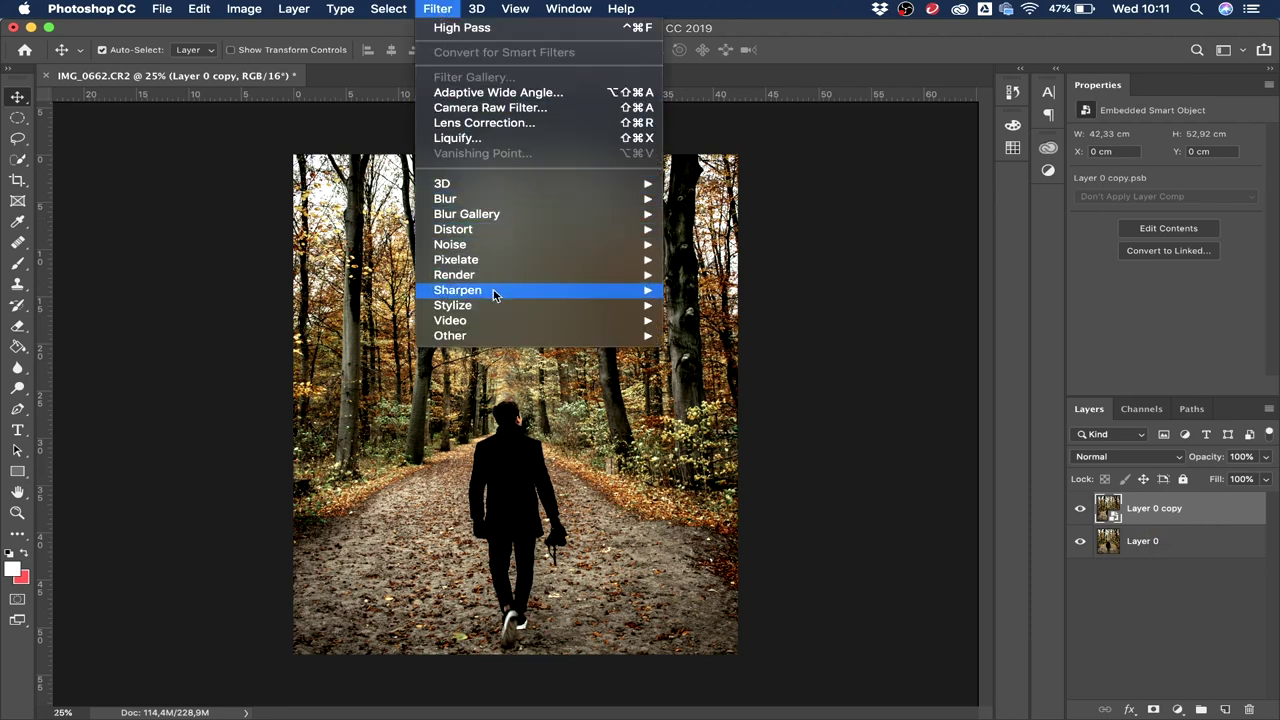
pyautogui.moveTo(494, 335)
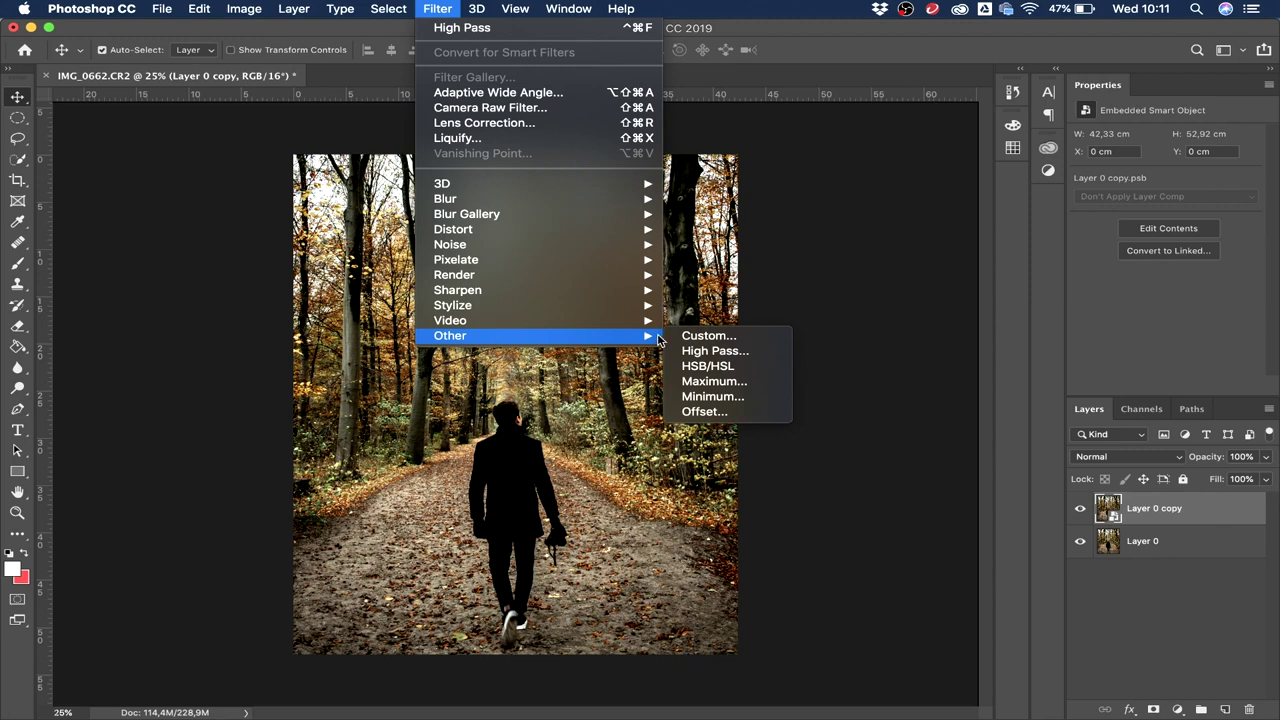
pyautogui.click(705, 351)
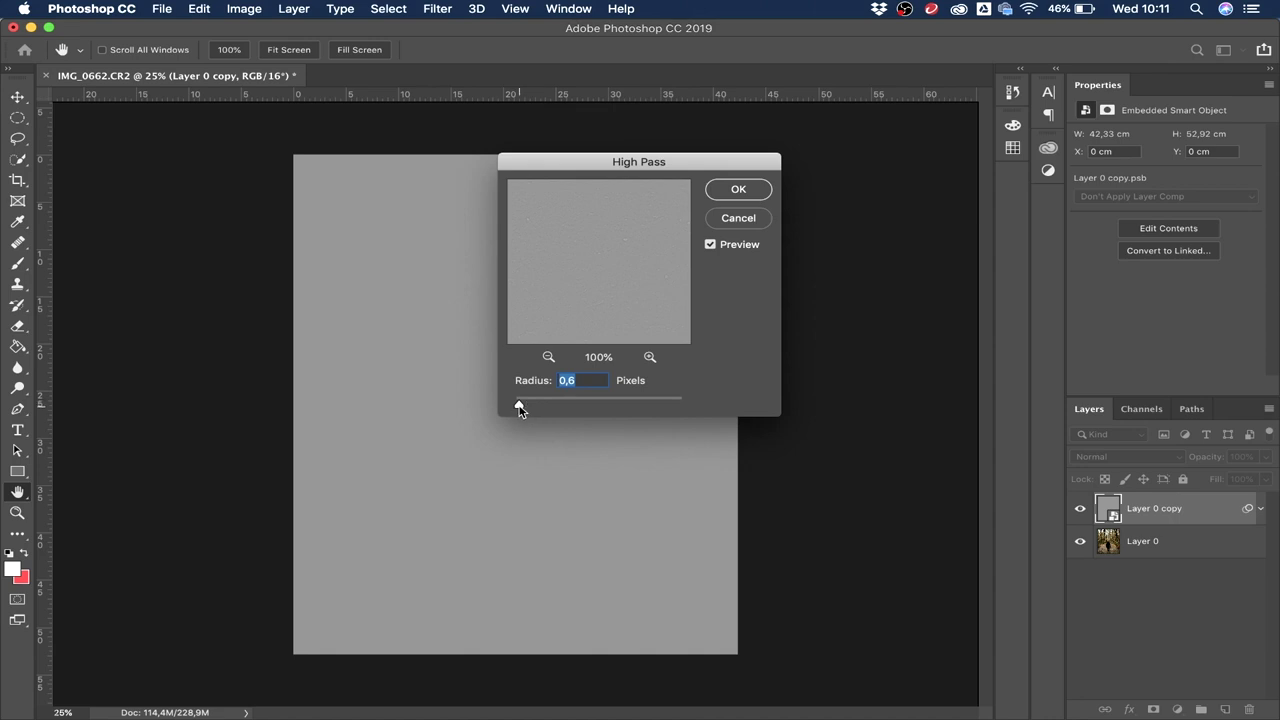
pyautogui.moveTo(520, 409); pyautogui.dragTo(531, 410)
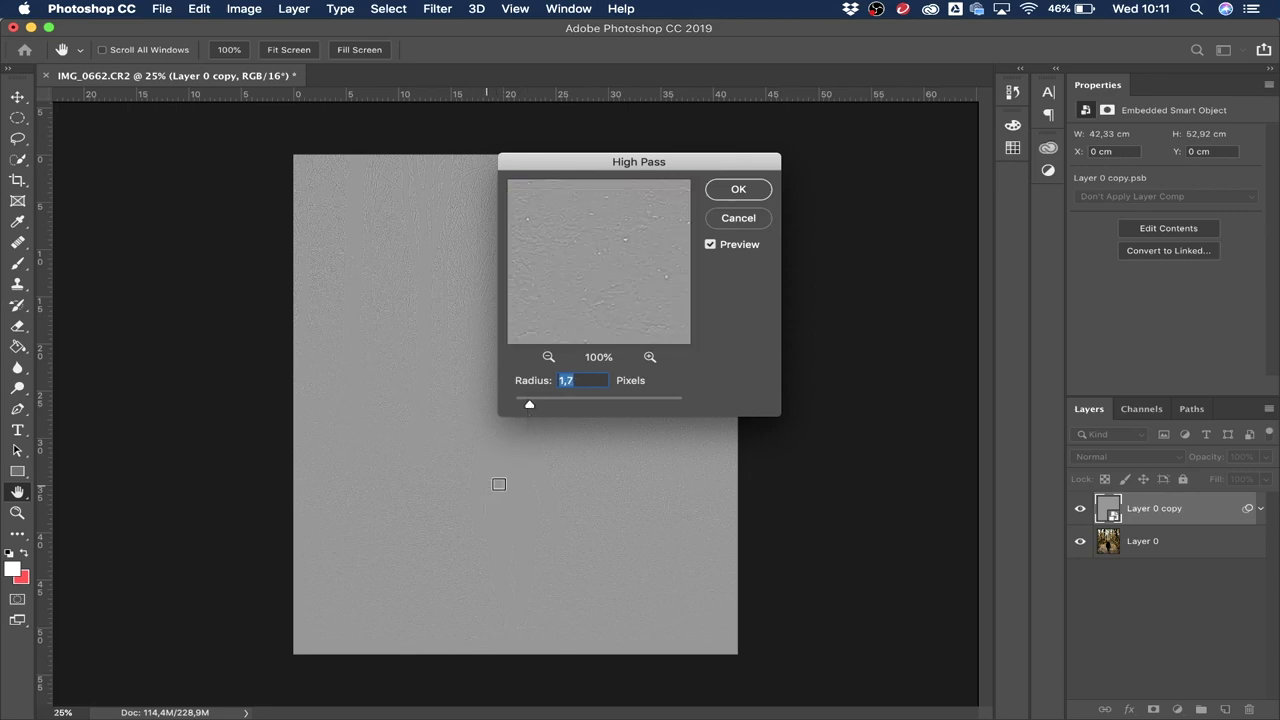
pyautogui.moveTo(528, 408); pyautogui.dragTo(529, 409)
pyautogui.click(737, 191)
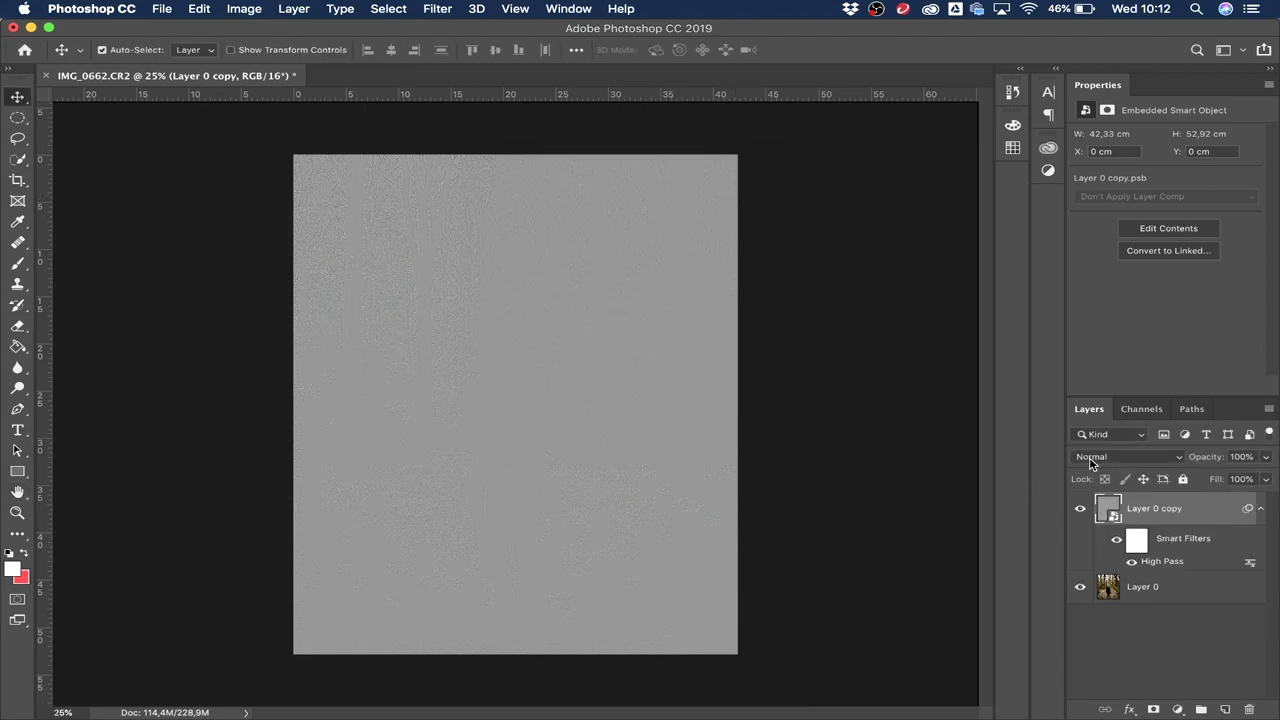
# Step: Set the High Pass layer's blend mode to Overlay and add a white layer mask to it
pyautogui.click(1181, 460)
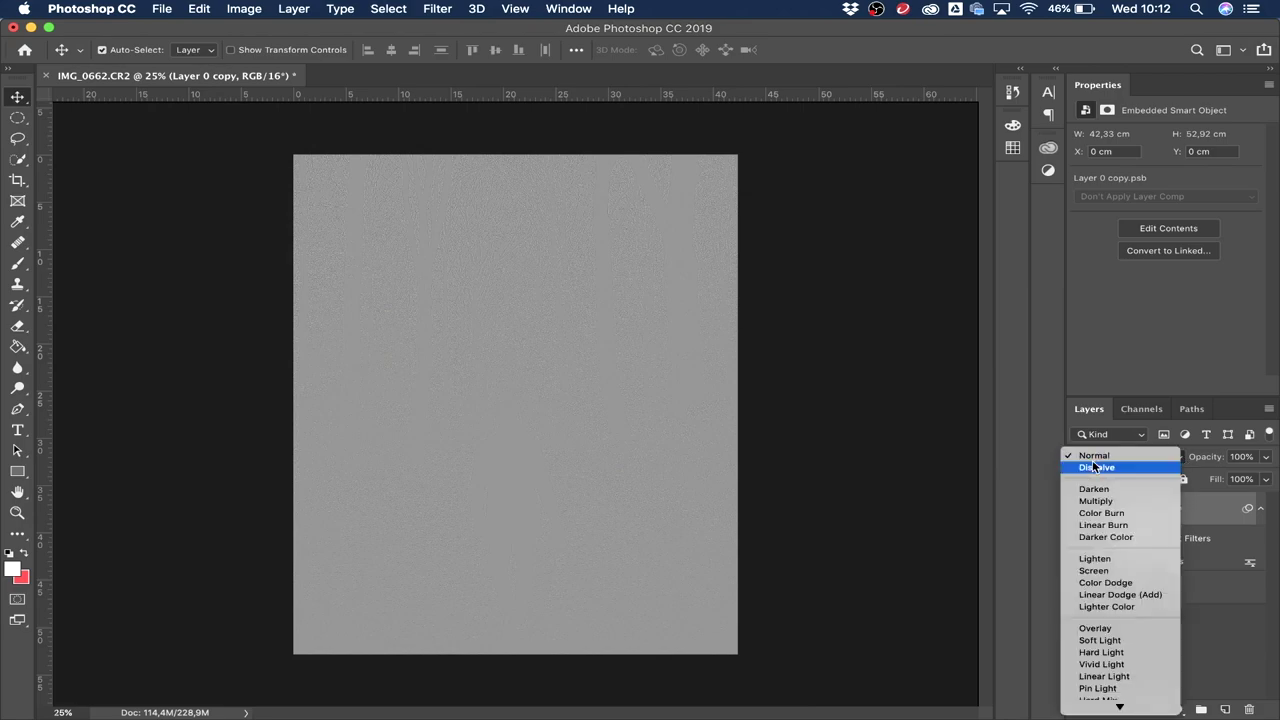
pyautogui.click(1104, 628)
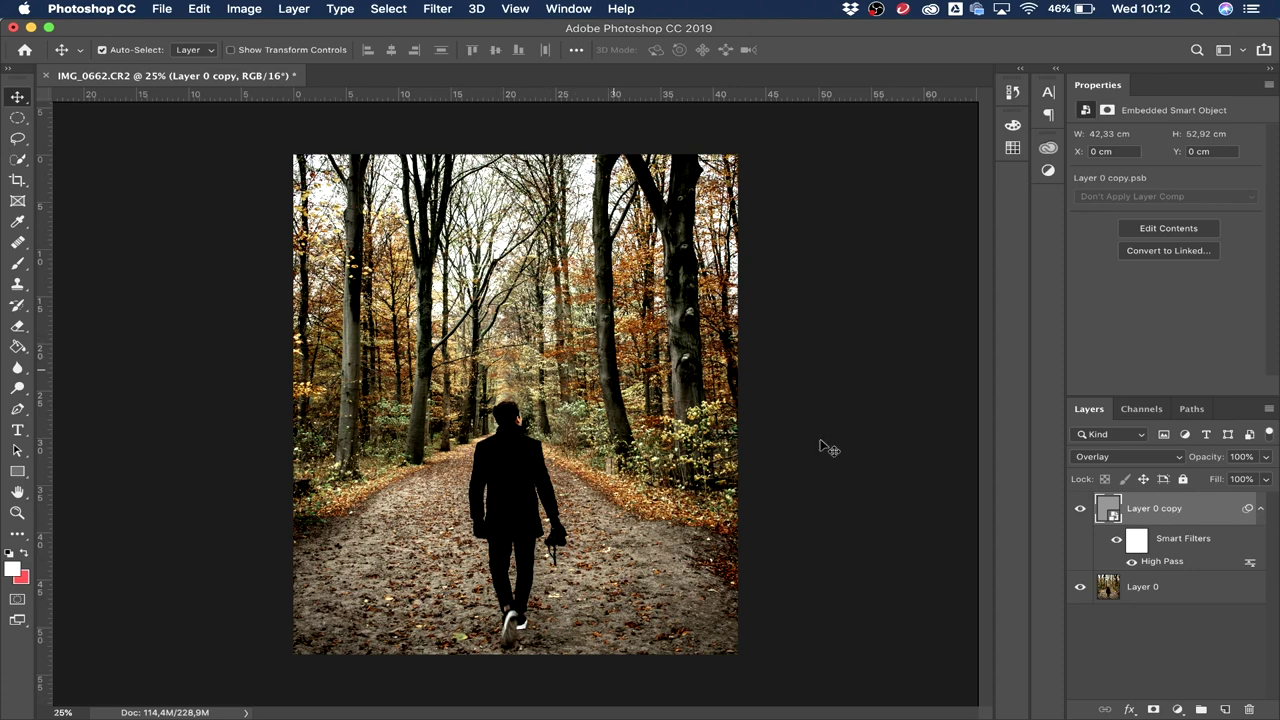
pyautogui.click(1153, 710)
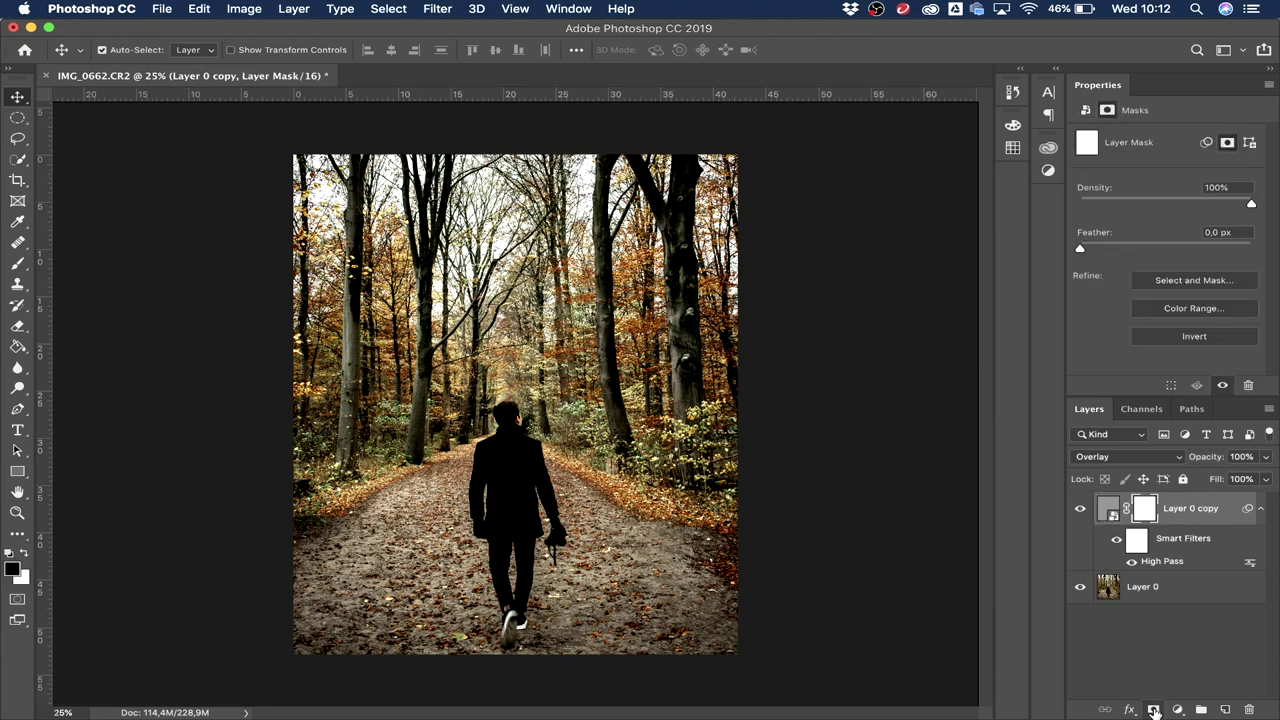
pyautogui.click(1144, 510)
# Step: Choose the Brush tool and set the brush size to about 444 px
pyautogui.click(18, 264)
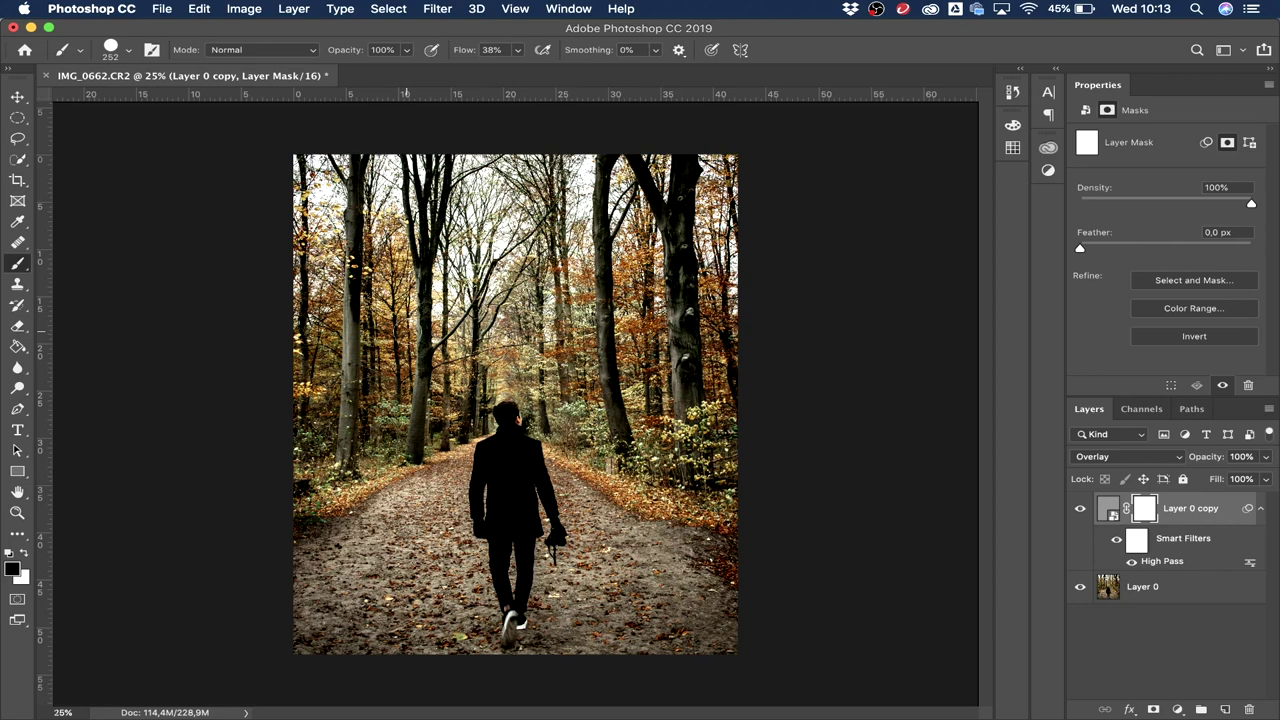
pyautogui.click(128, 49)
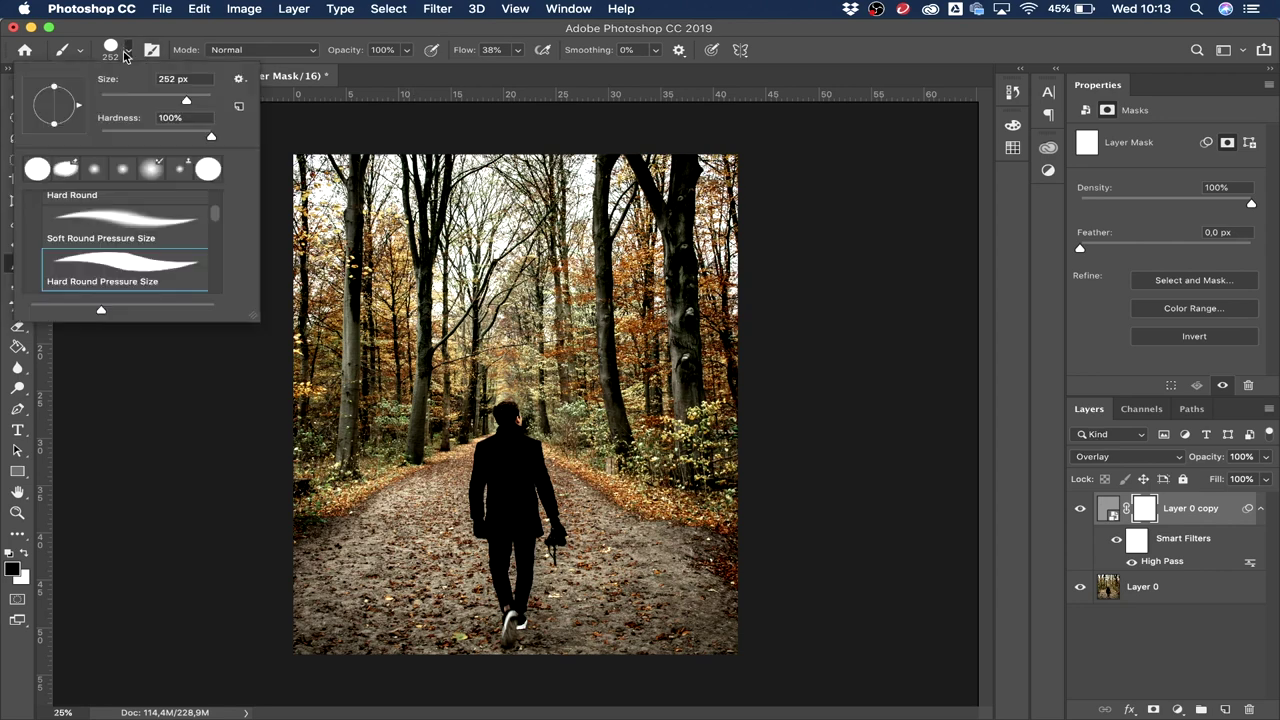
pyautogui.moveTo(166, 100); pyautogui.dragTo(199, 101)
pyautogui.click(127, 50)
# Step: Paint black on the layer mask over the forest and path so the sharpening remains only on the walking man
pyautogui.moveTo(341, 449)
pyautogui.mouseDown()
pyautogui.moveTo(320, 640)
pyautogui.moveTo(305, 595)
pyautogui.moveTo(312, 518)
pyautogui.mouseUp()
pyautogui.moveTo(322, 620)
pyautogui.mouseDown()
pyautogui.moveTo(337, 663)
pyautogui.moveTo(345, 640)
pyautogui.moveTo(384, 630)
pyautogui.moveTo(430, 645)
pyautogui.mouseUp()
pyautogui.moveTo(405, 560)
pyautogui.mouseDown()
pyautogui.moveTo(343, 436)
pyautogui.moveTo(333, 456)
pyautogui.moveTo(316, 300)
pyautogui.moveTo(313, 352)
pyautogui.moveTo(358, 240)
pyautogui.moveTo(373, 300)
pyautogui.moveTo(365, 195)
pyautogui.moveTo(345, 210)
pyautogui.moveTo(345, 250)
pyautogui.moveTo(405, 430)
pyautogui.moveTo(425, 440)
pyautogui.moveTo(450, 370)
pyautogui.mouseUp()
pyautogui.press('super+plus')
pyautogui.press('super+plus')
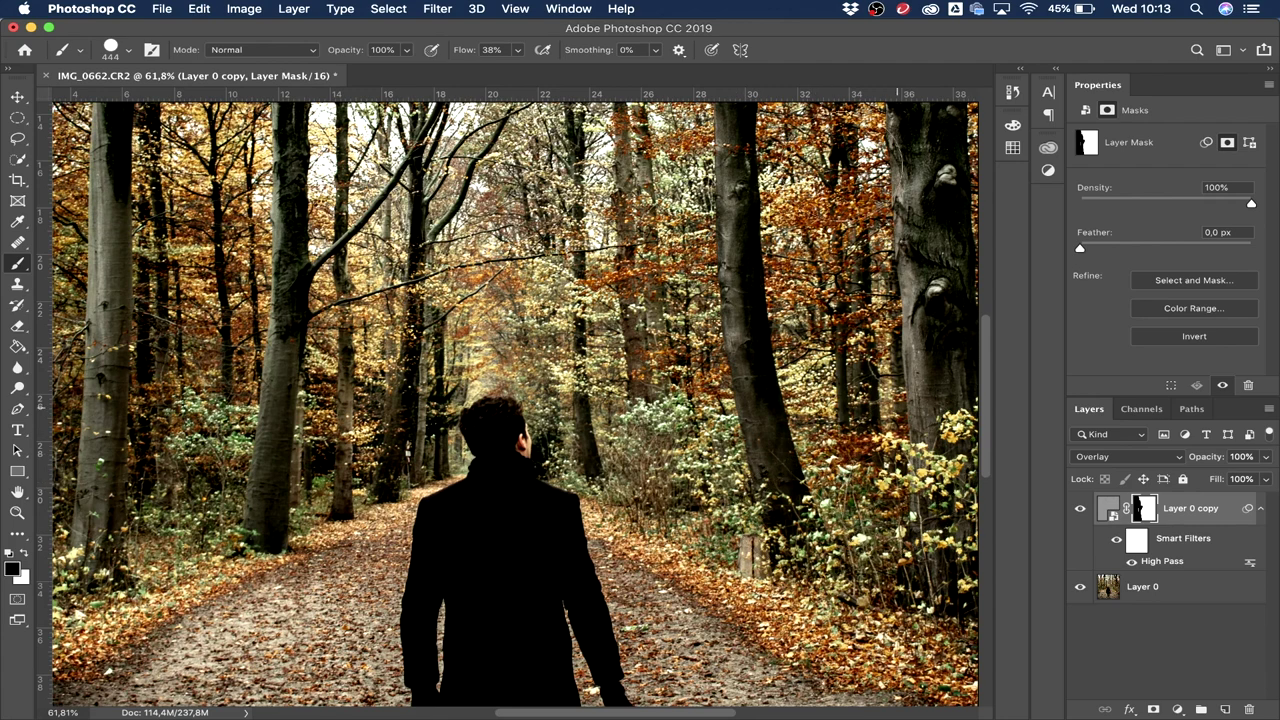
pyautogui.moveTo(150, 510)
pyautogui.mouseDown()
pyautogui.moveTo(240, 530)
pyautogui.moveTo(185, 540)
pyautogui.mouseUp()
pyautogui.scroll(-2, 185, 540)
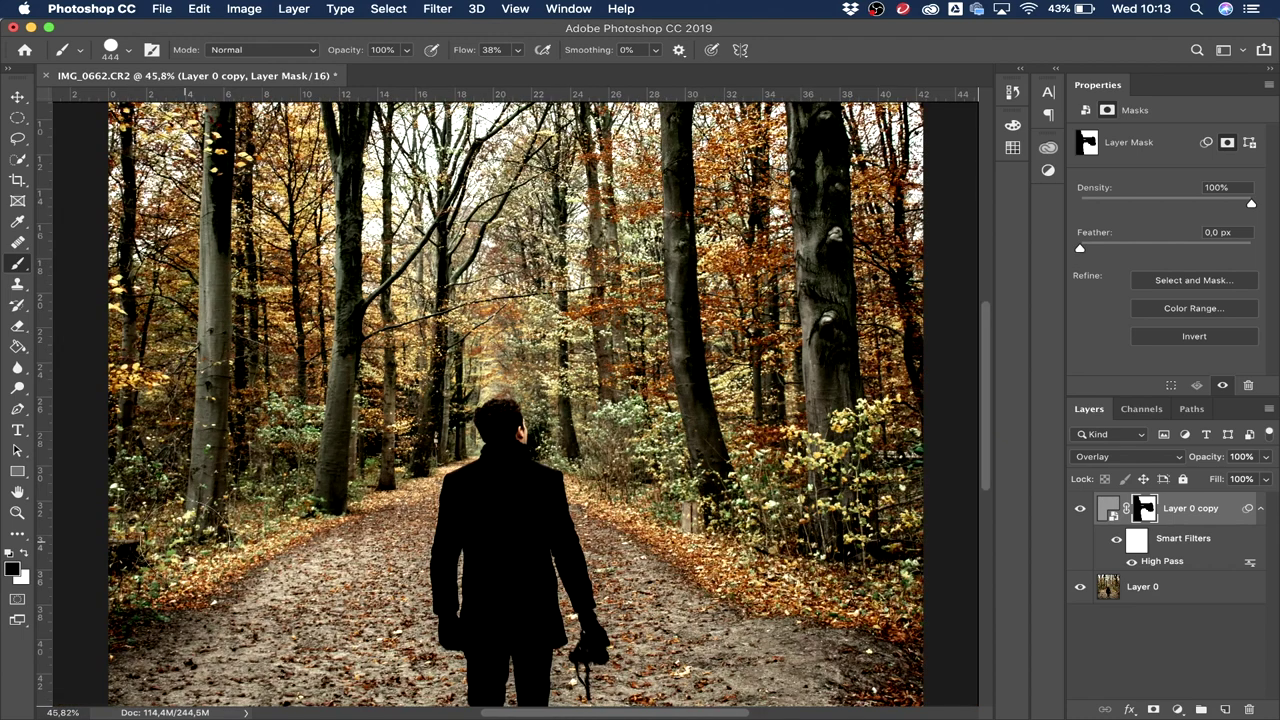
pyautogui.scroll(-4, 183, 537)
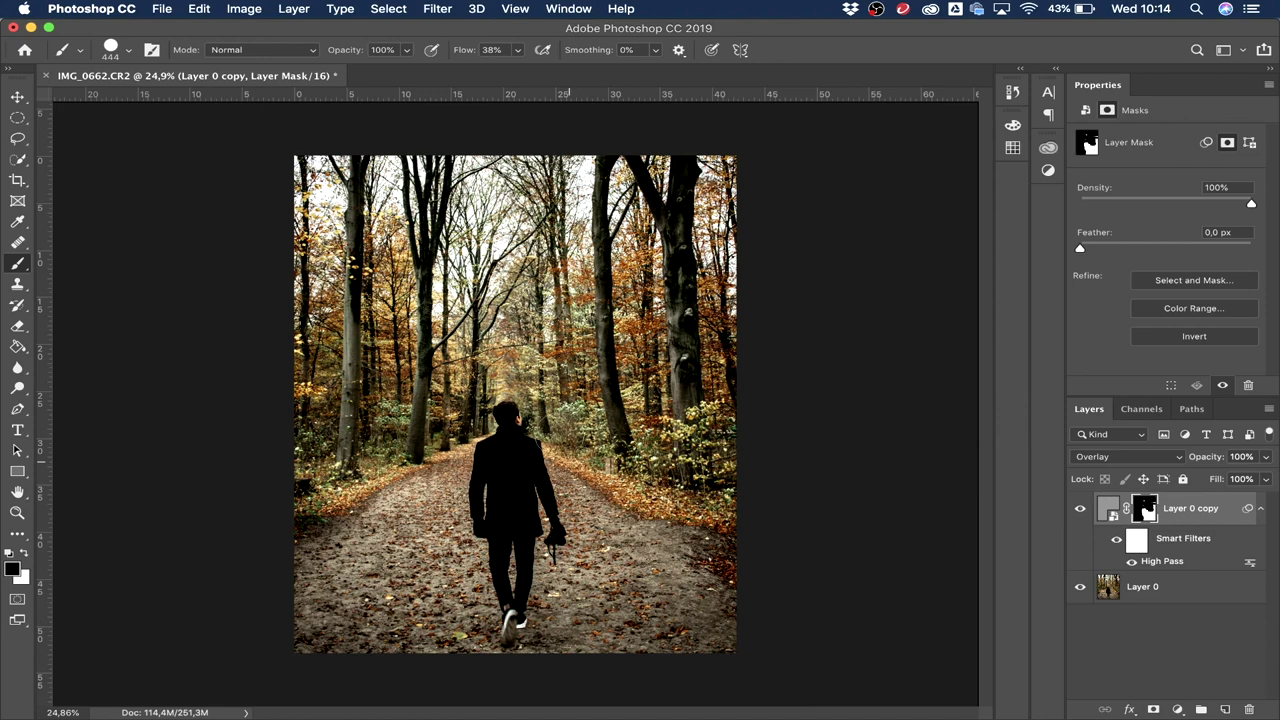
pyautogui.moveTo(666, 474)
pyautogui.mouseDown()
pyautogui.moveTo(716, 655)
pyautogui.moveTo(720, 344)
pyautogui.moveTo(690, 315)
pyautogui.mouseUp()
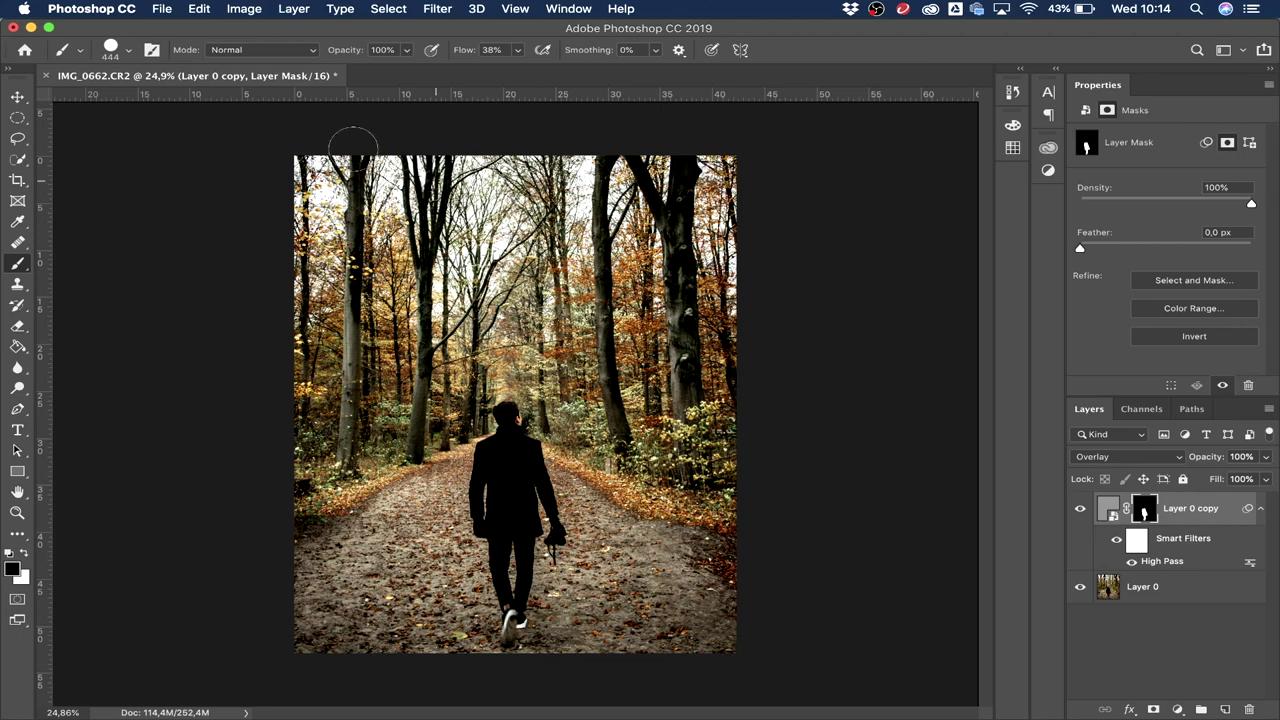
# Step: Resize the image to 1080 px wide by 1350 px high and switch to the Move tool
pyautogui.click(243, 9)
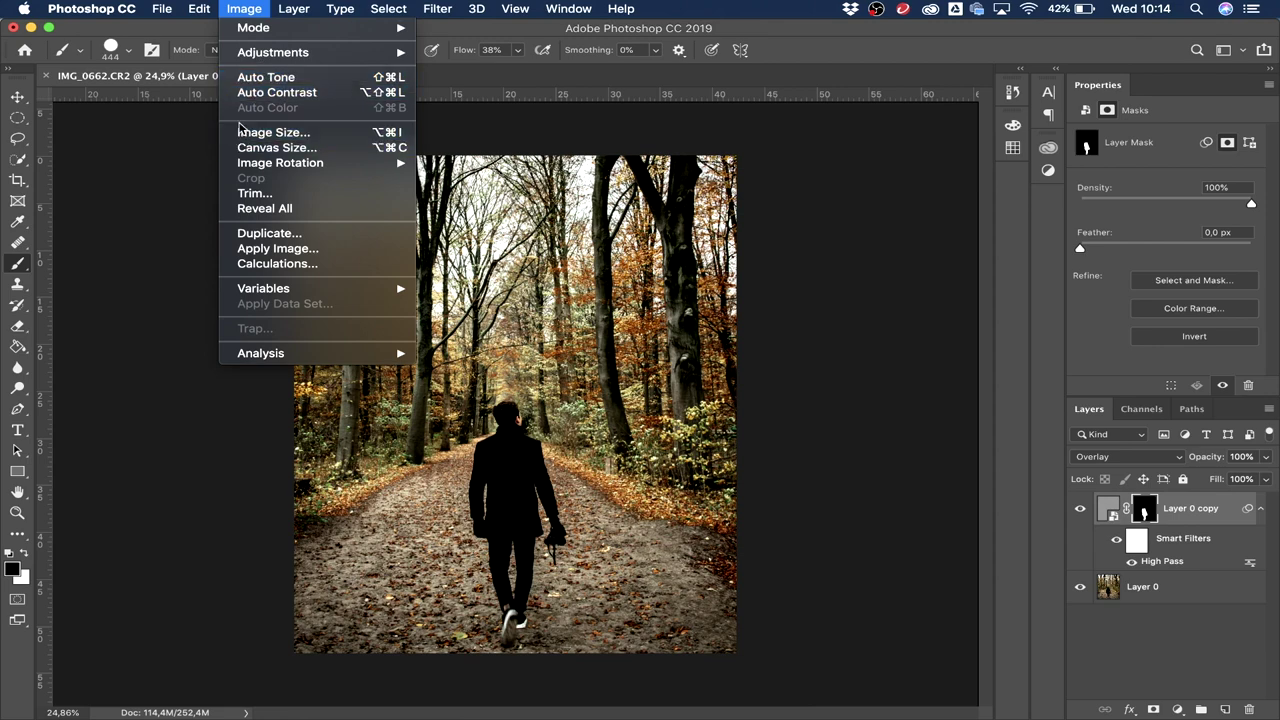
pyautogui.click(290, 133)
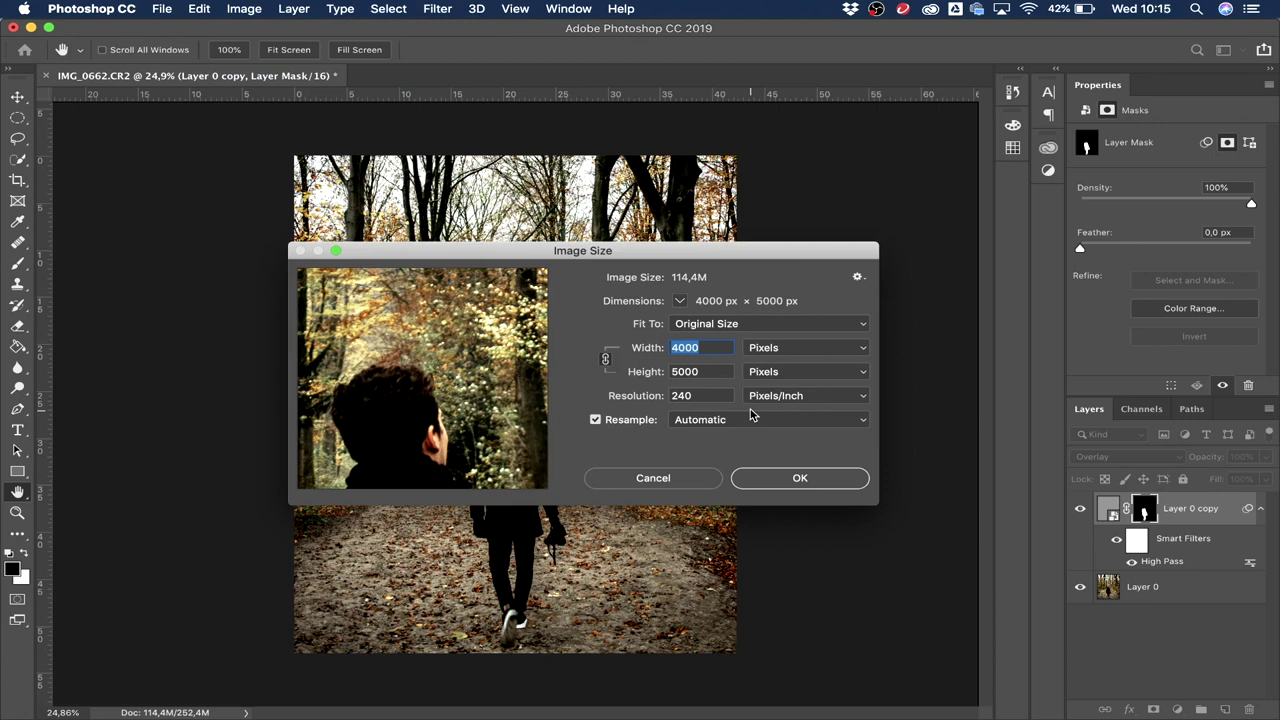
pyautogui.write('10')
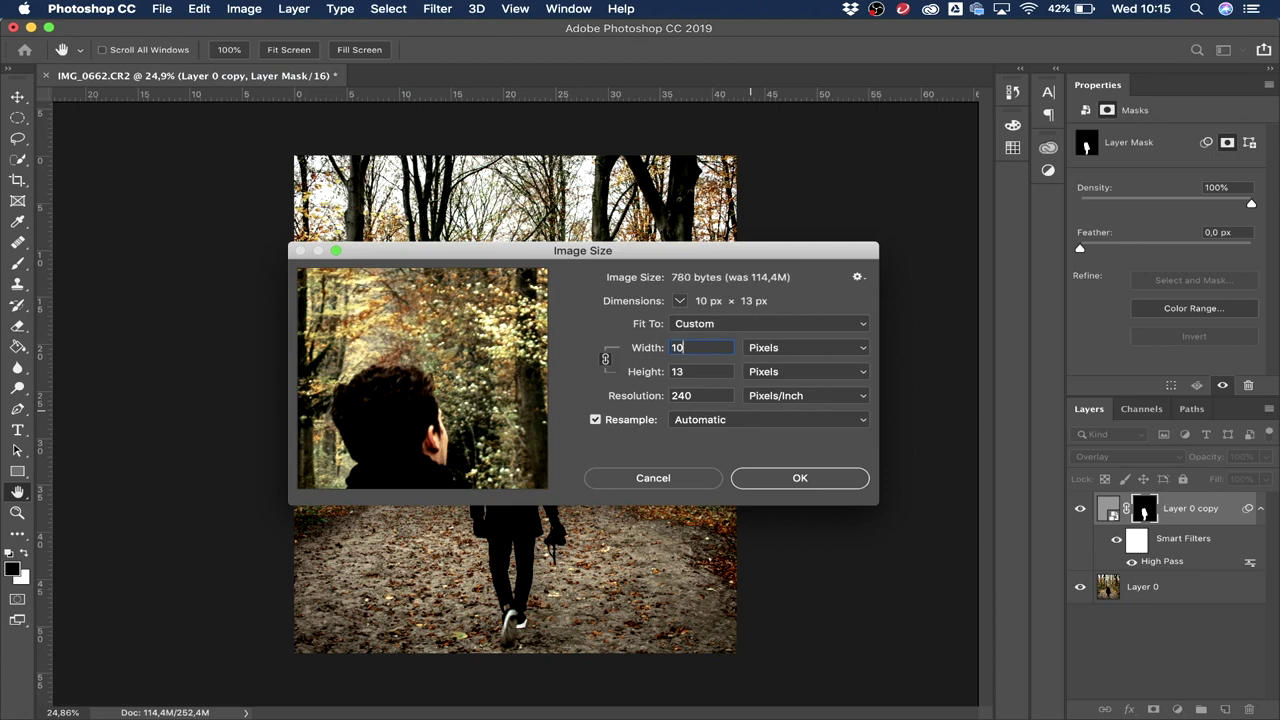
pyautogui.write('80')
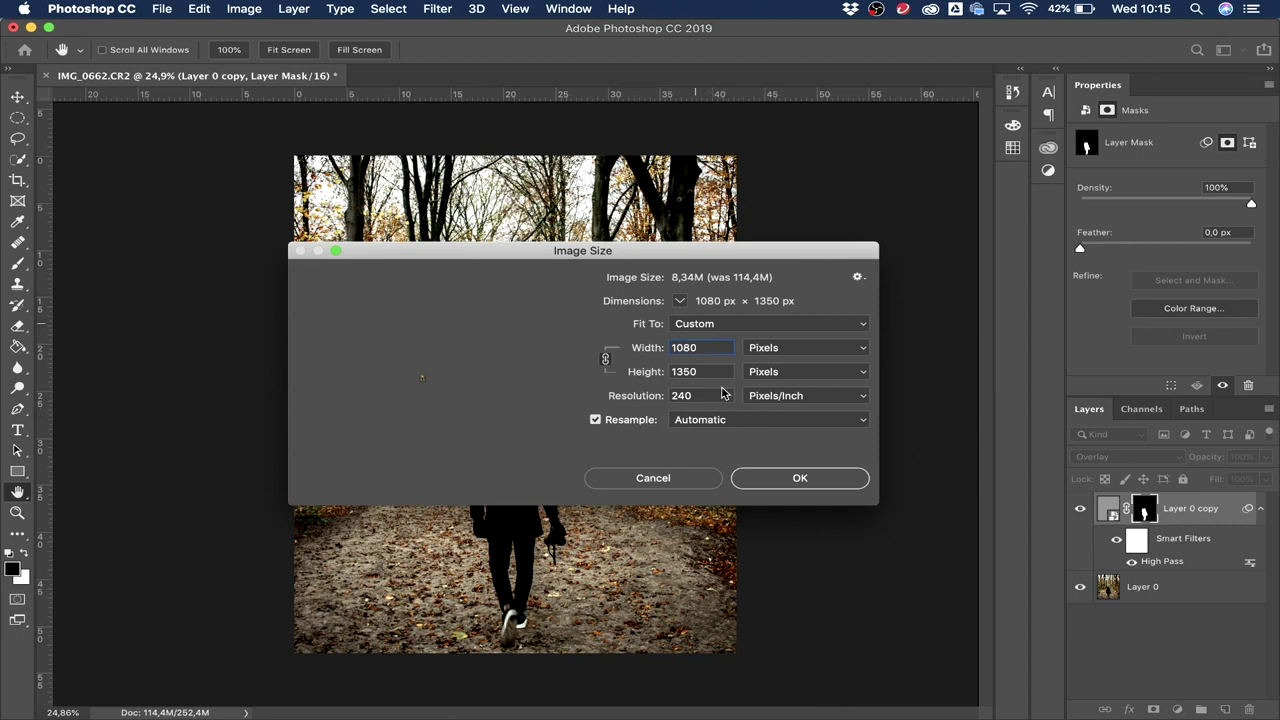
pyautogui.click(790, 477)
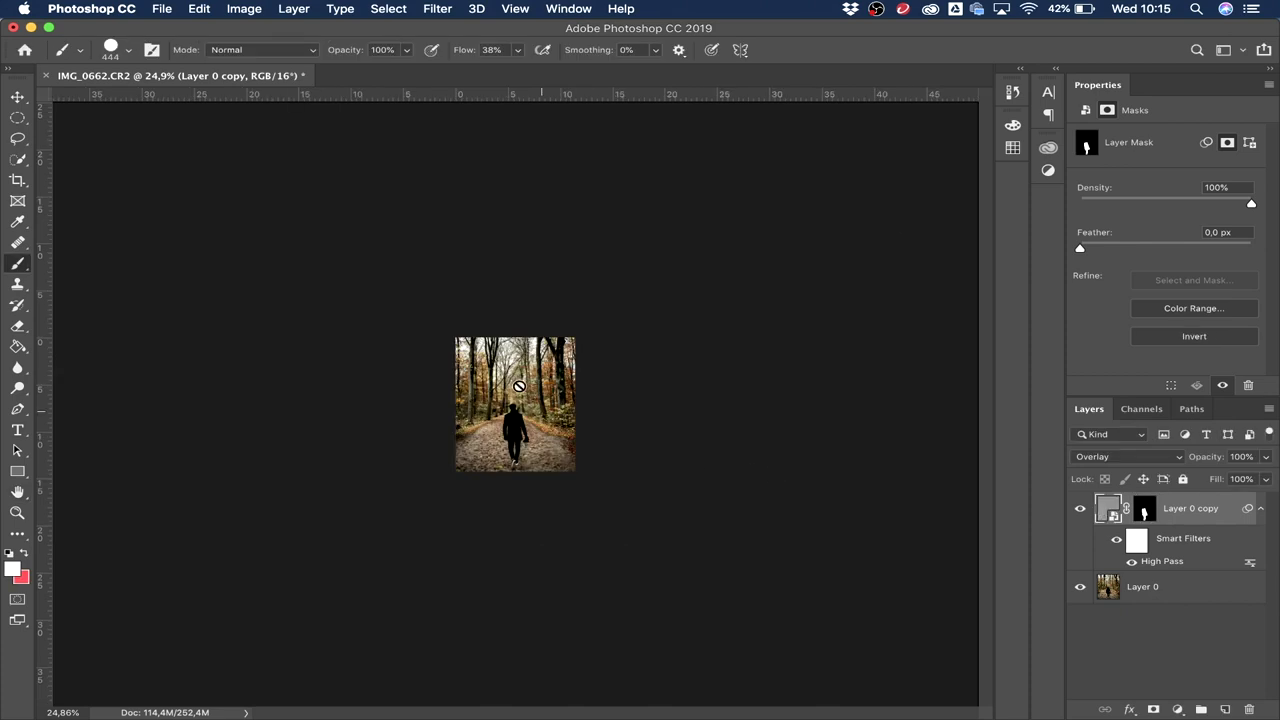
pyautogui.click(17, 96)
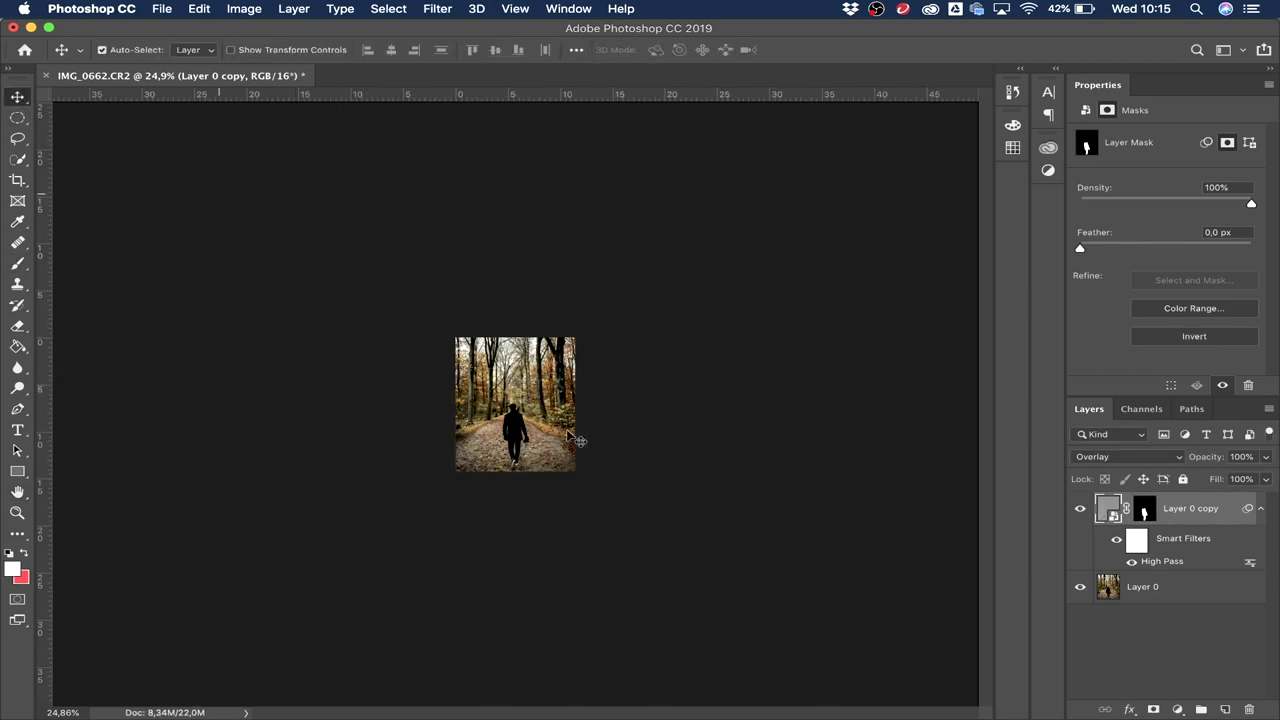
pyautogui.scroll(5, 499, 389)
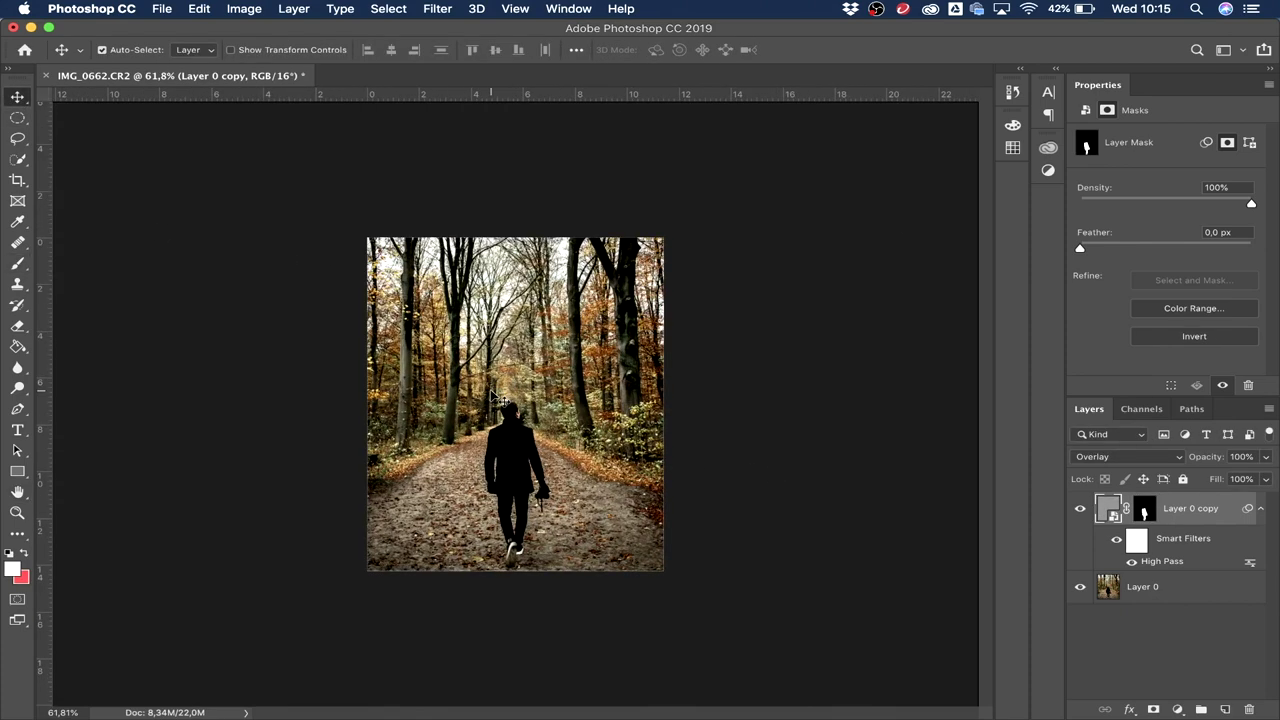
pyautogui.scroll(2, 494, 393)
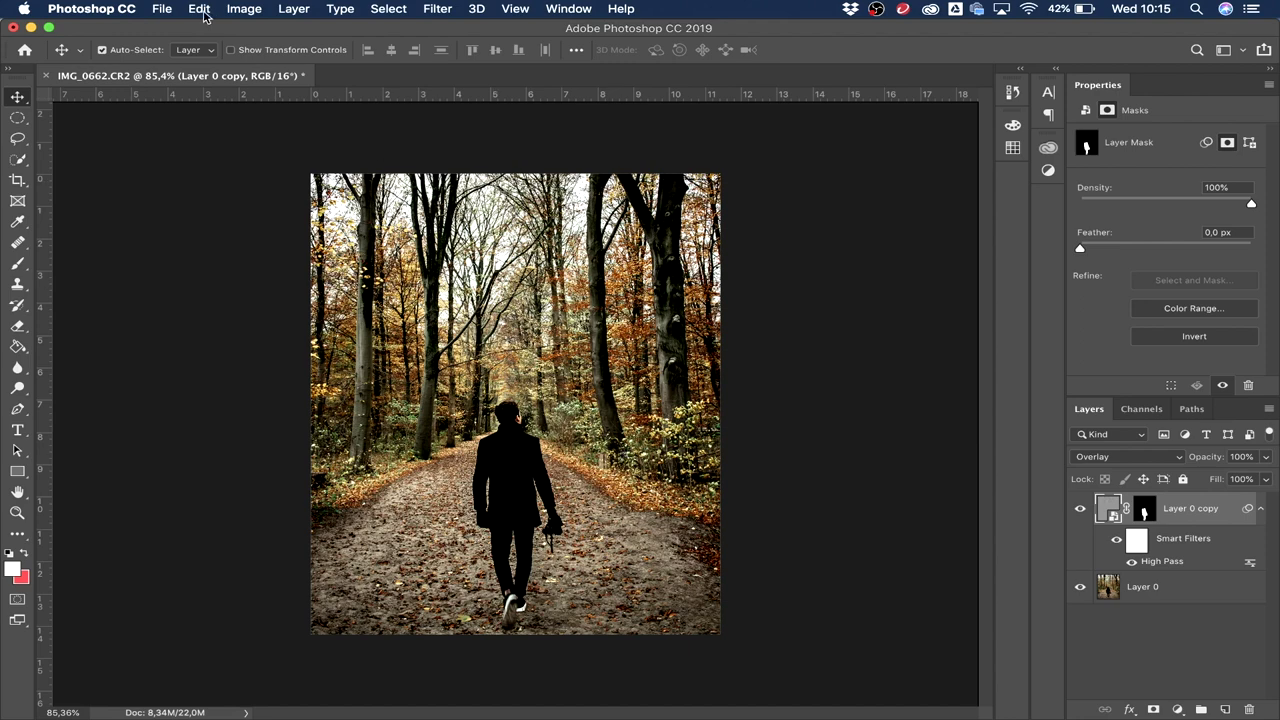
# Step: Export the image as a JPG at 100% quality, saving it as IMG_0662.jpg on the Desktop
pyautogui.click(163, 10)
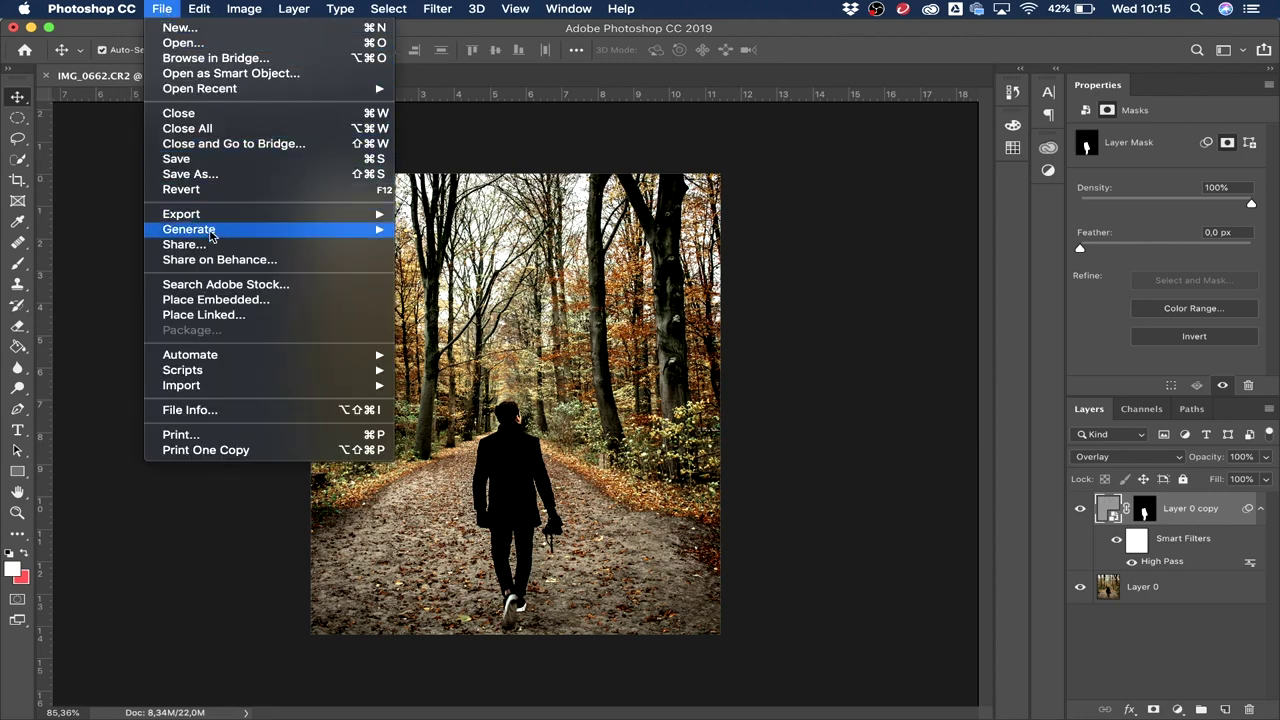
pyautogui.moveTo(280, 217)
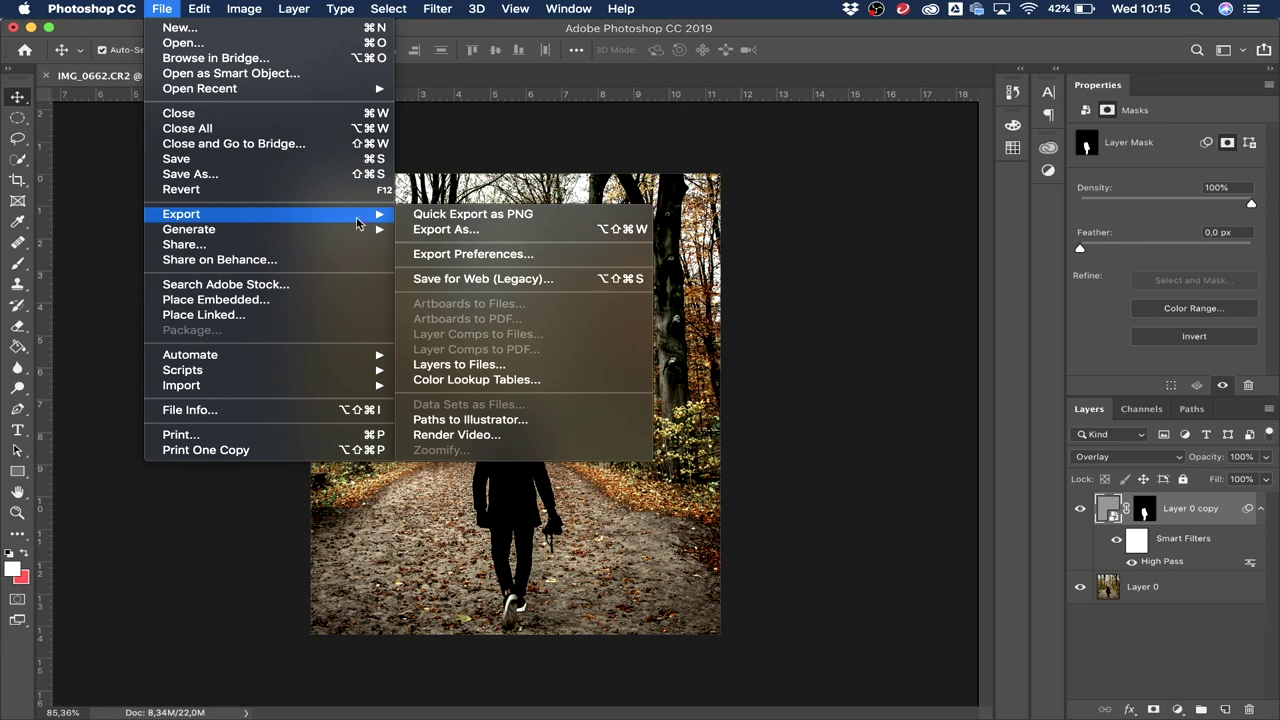
pyautogui.click(448, 230)
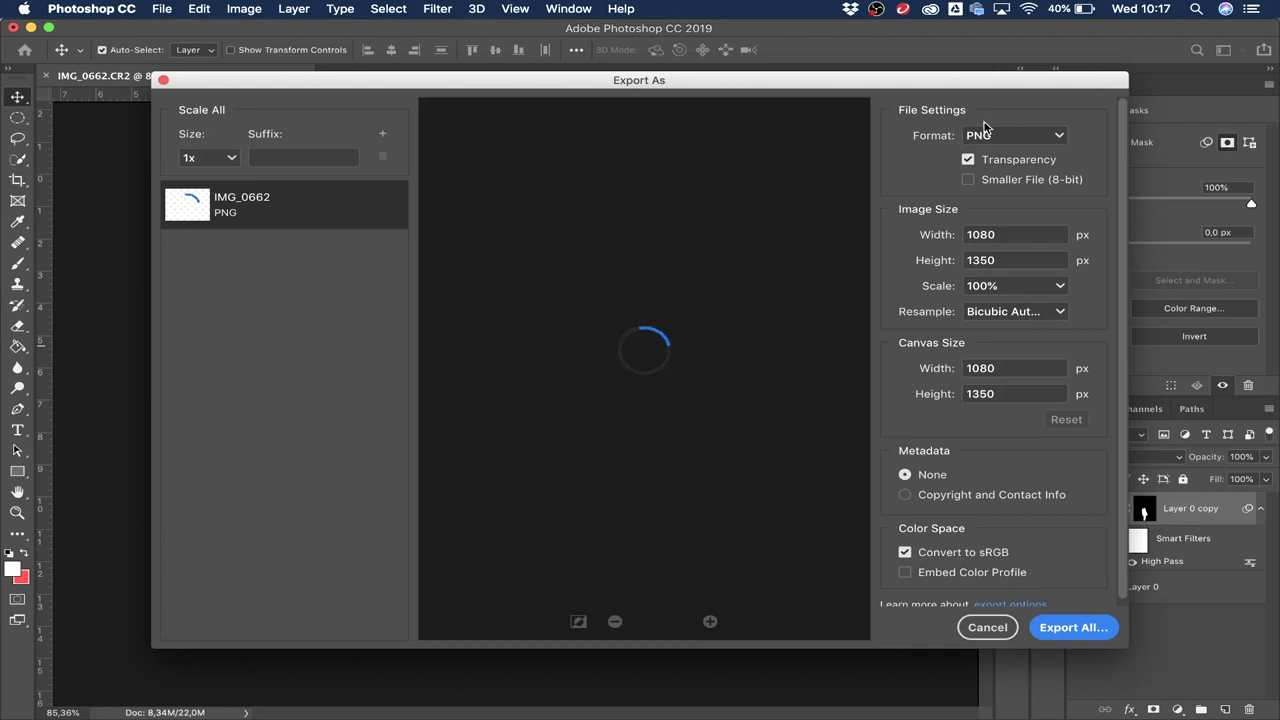
pyautogui.click(1055, 137)
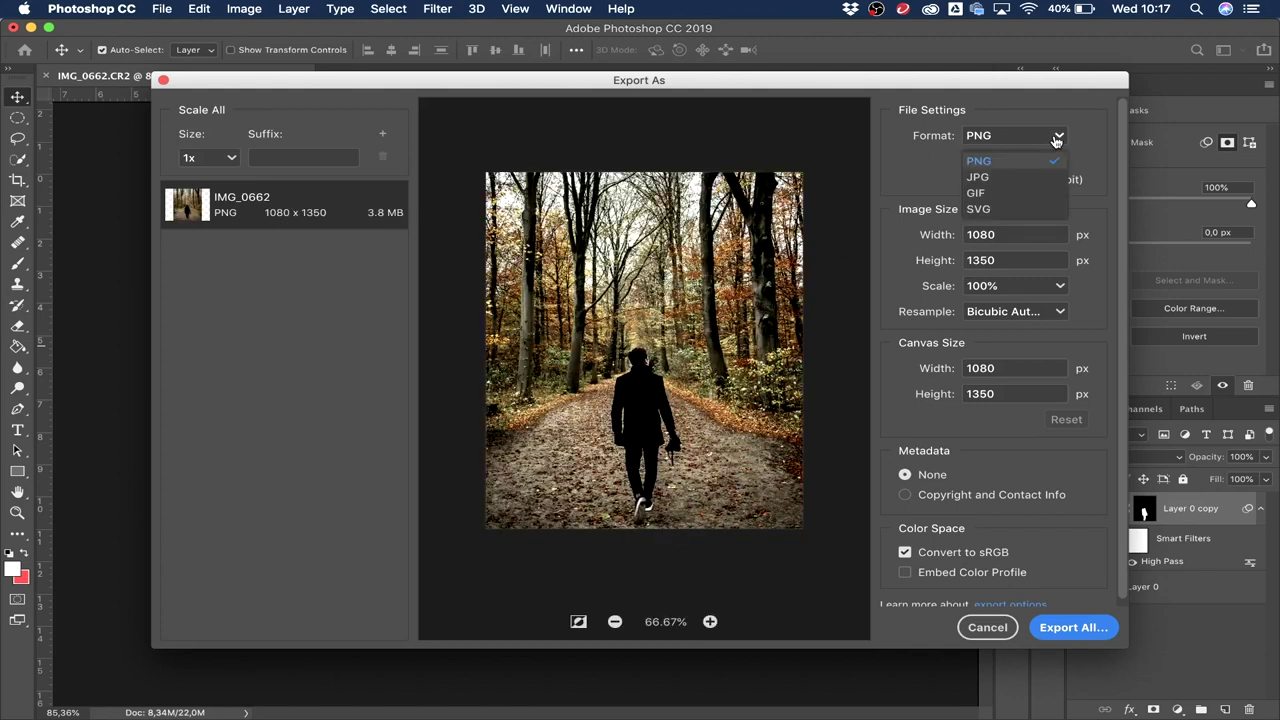
pyautogui.click(981, 177)
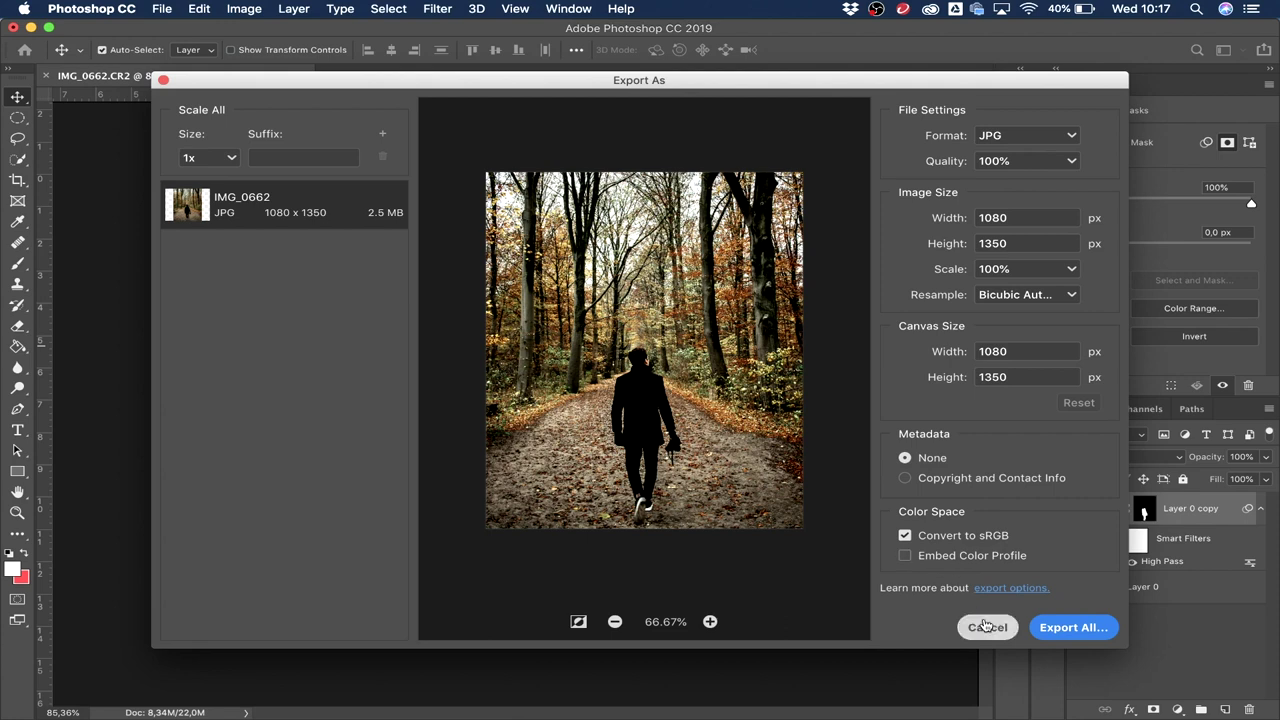
pyautogui.click(1076, 630)
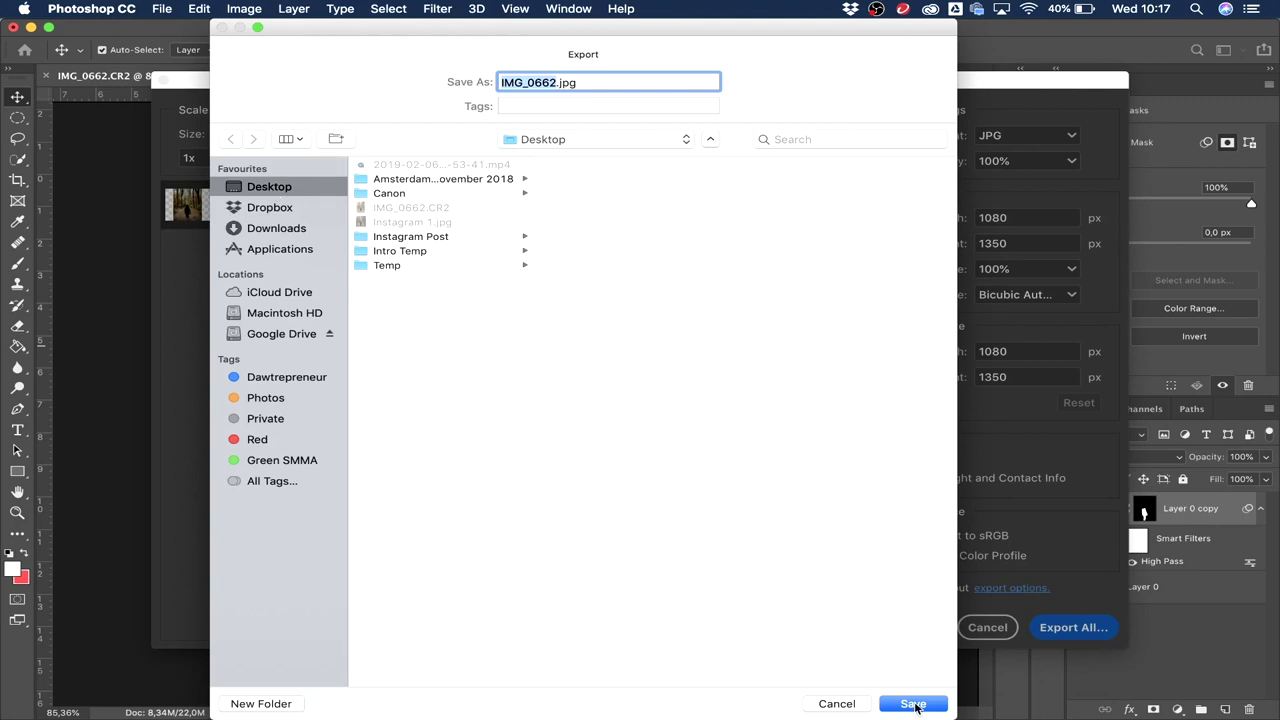
pyautogui.click(913, 704)
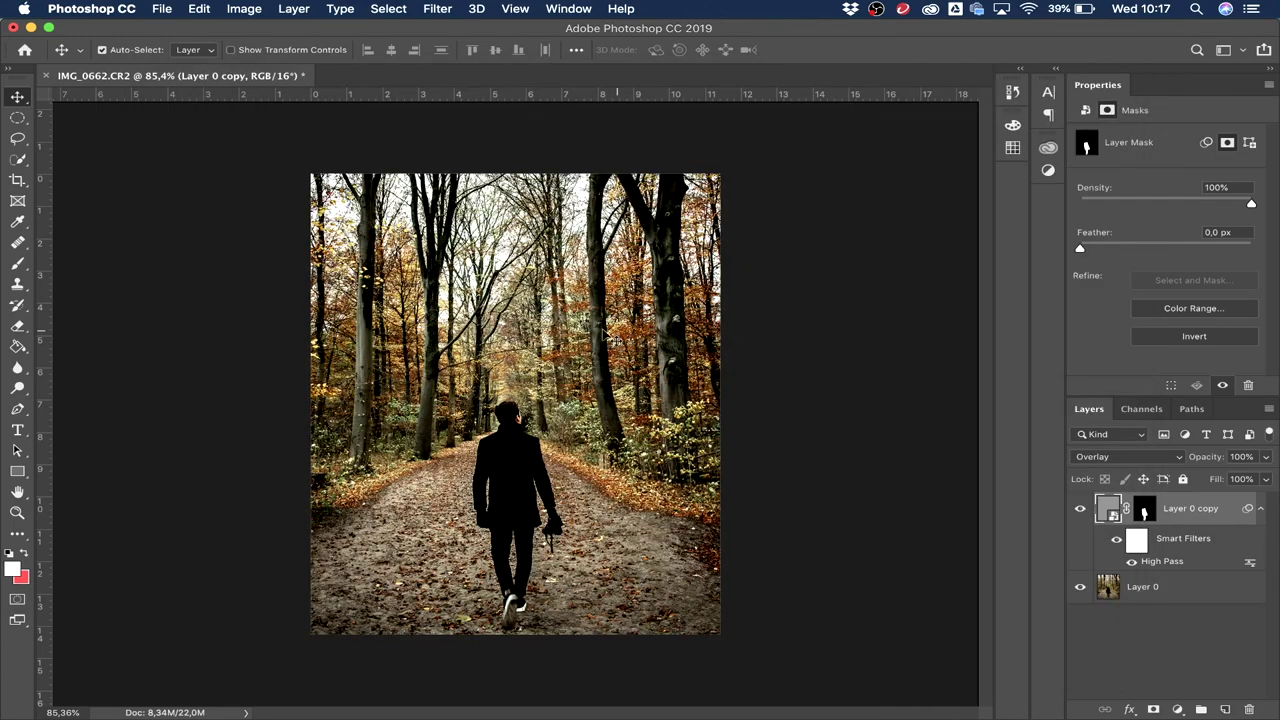
# Step: Minimize Photoshop and Lightroom, and place IMG_0662.jpg and IMG_0662.CR2 next to each other on the desktop
pyautogui.click(30, 27)
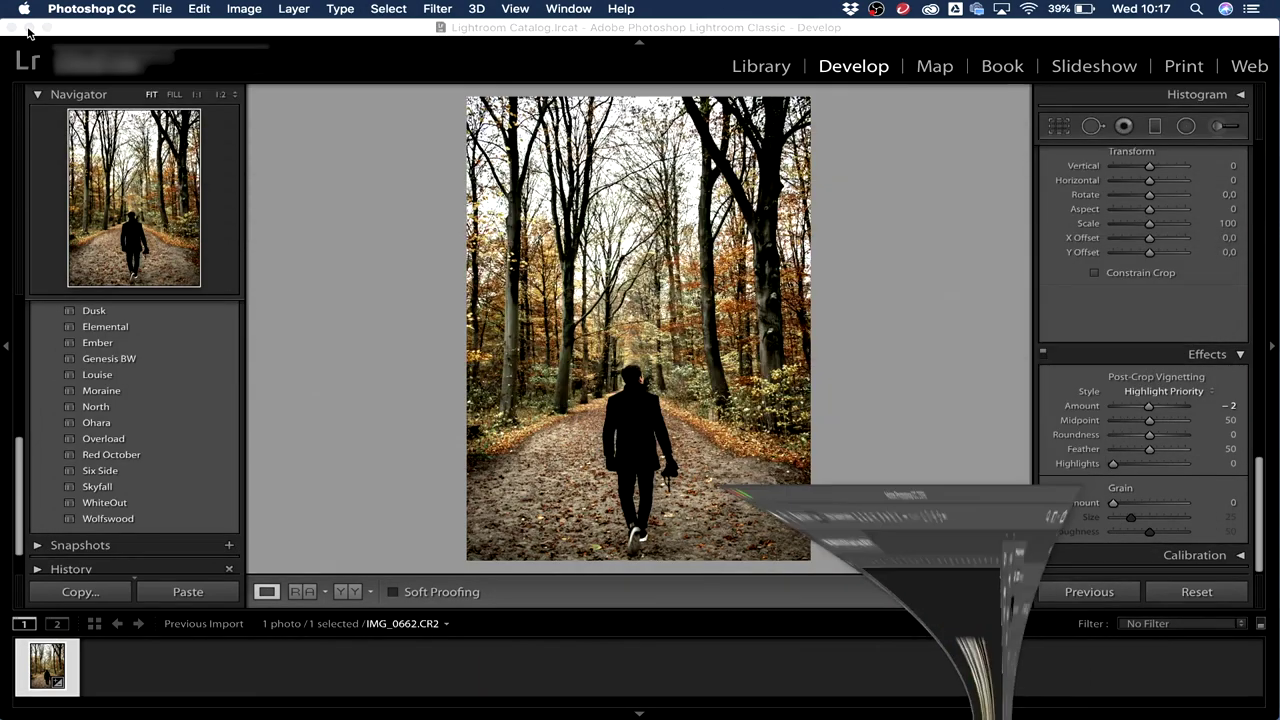
pyautogui.click(30, 27)
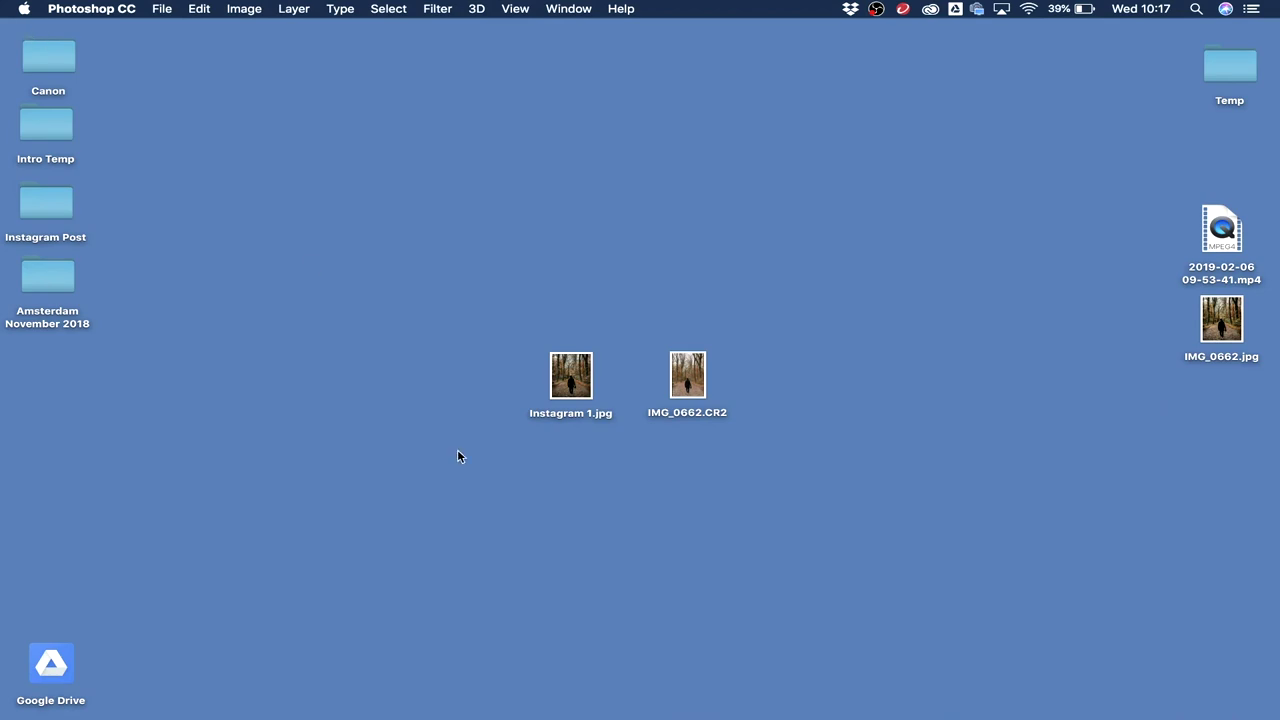
pyautogui.click(770, 485)
pyautogui.moveTo(1222, 330); pyautogui.dragTo(540, 207)
pyautogui.moveTo(682, 392); pyautogui.dragTo(657, 210)
# Step: Open the original IMG_0662.CR2 and the exported IMG_0662.jpg in Preview
pyautogui.rightClick(683, 199)
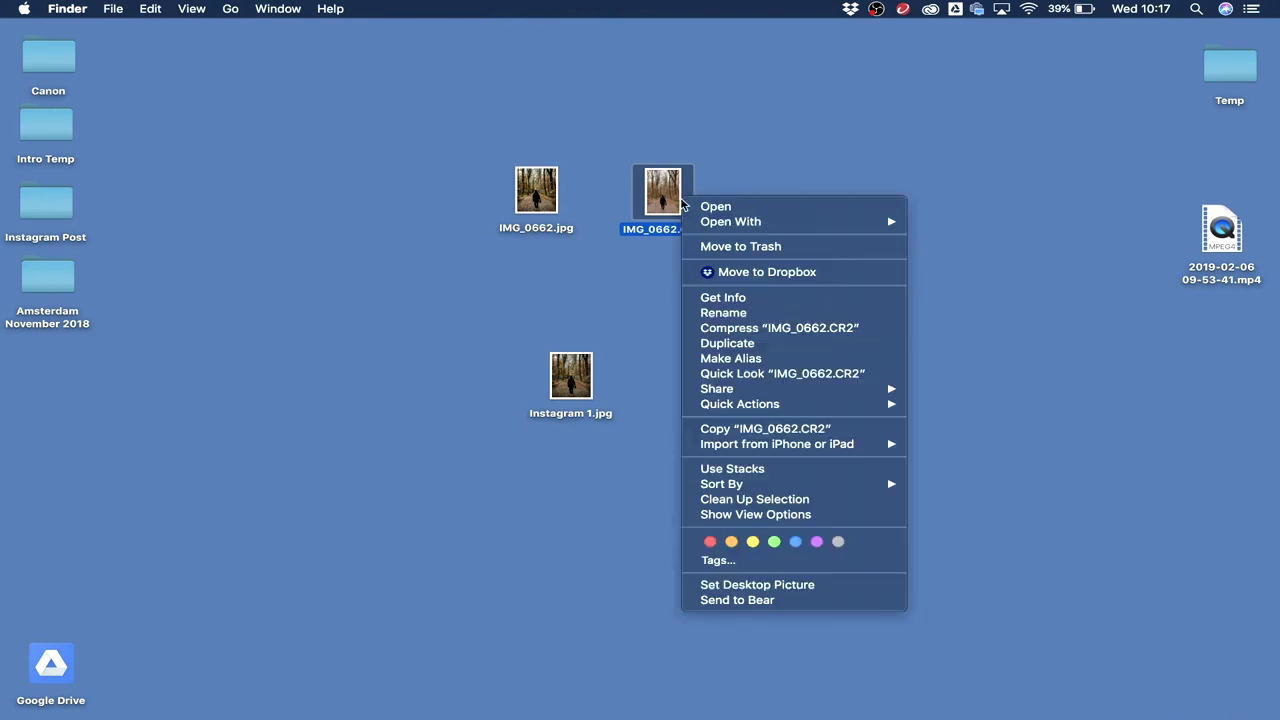
pyautogui.moveTo(790, 222)
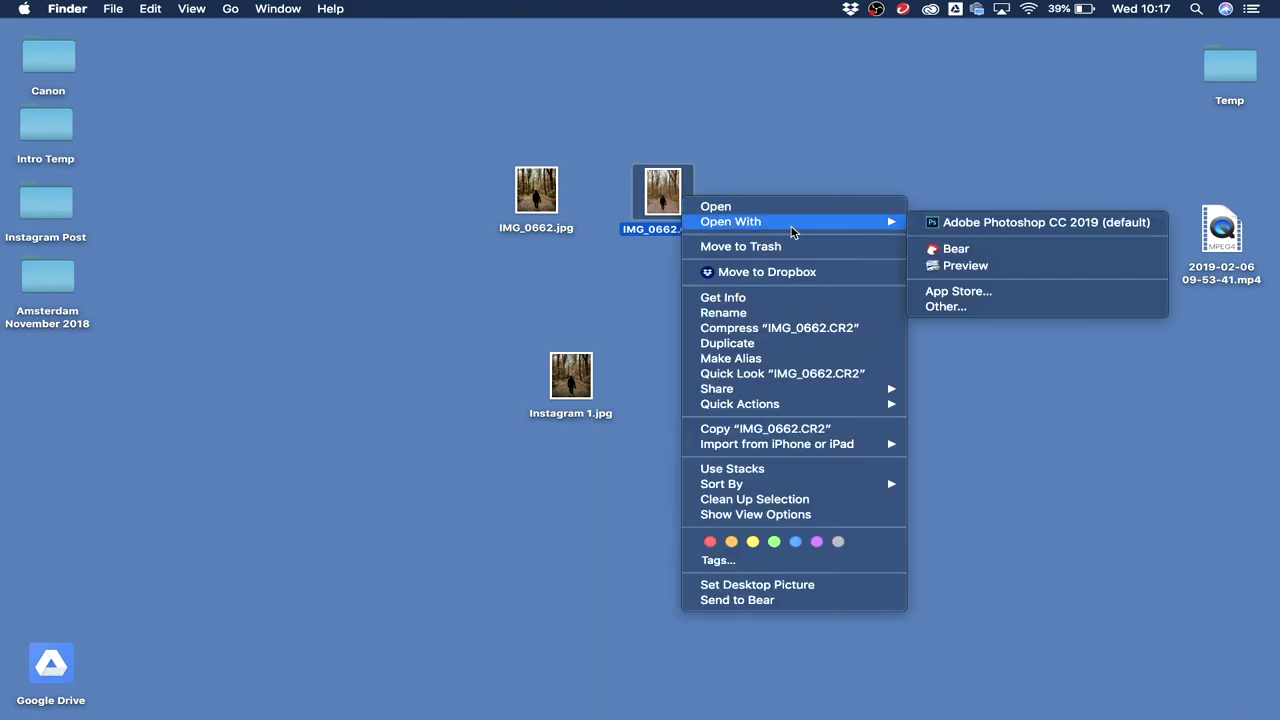
pyautogui.click(936, 266)
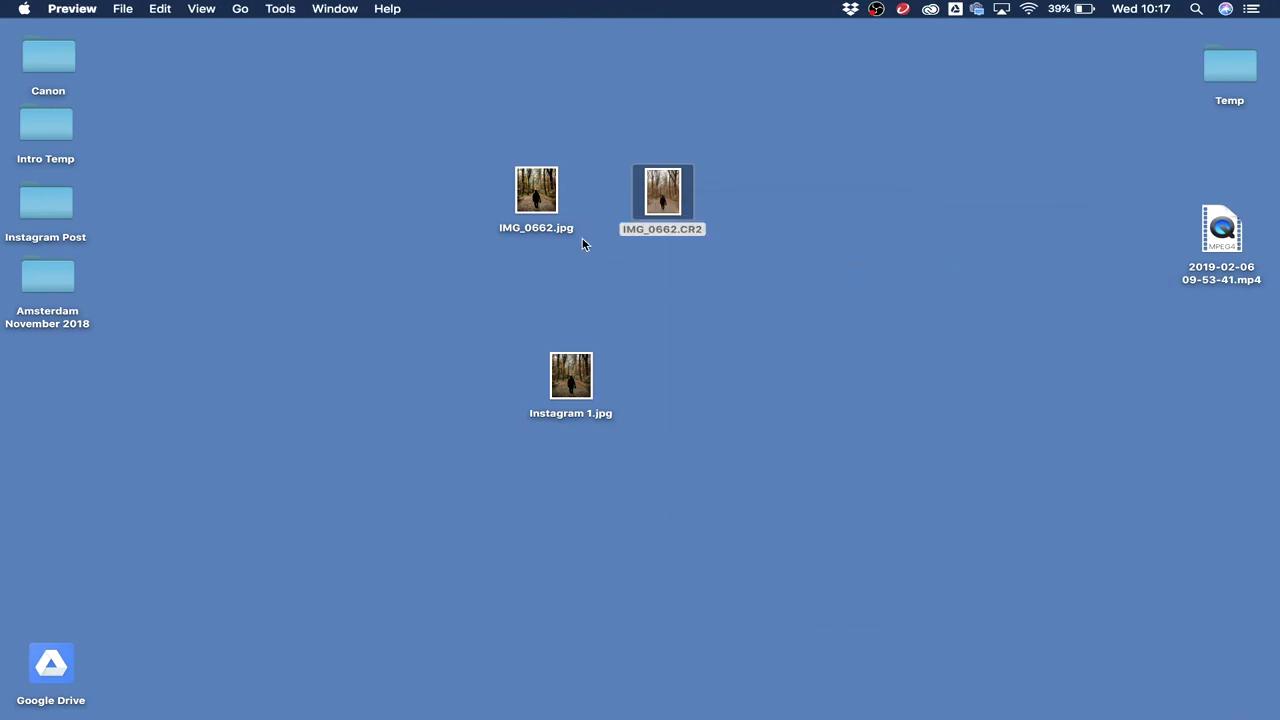
pyautogui.rightClick(536, 188)
pyautogui.moveTo(632, 217)
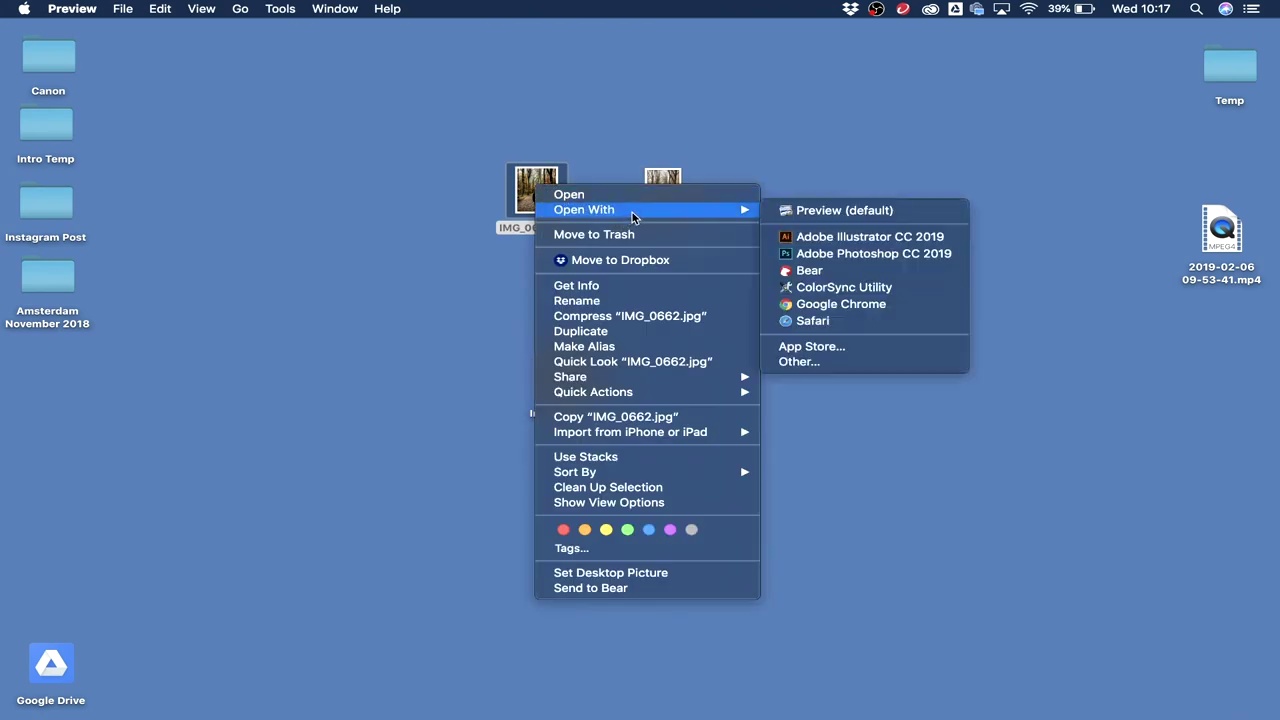
pyautogui.click(831, 213)
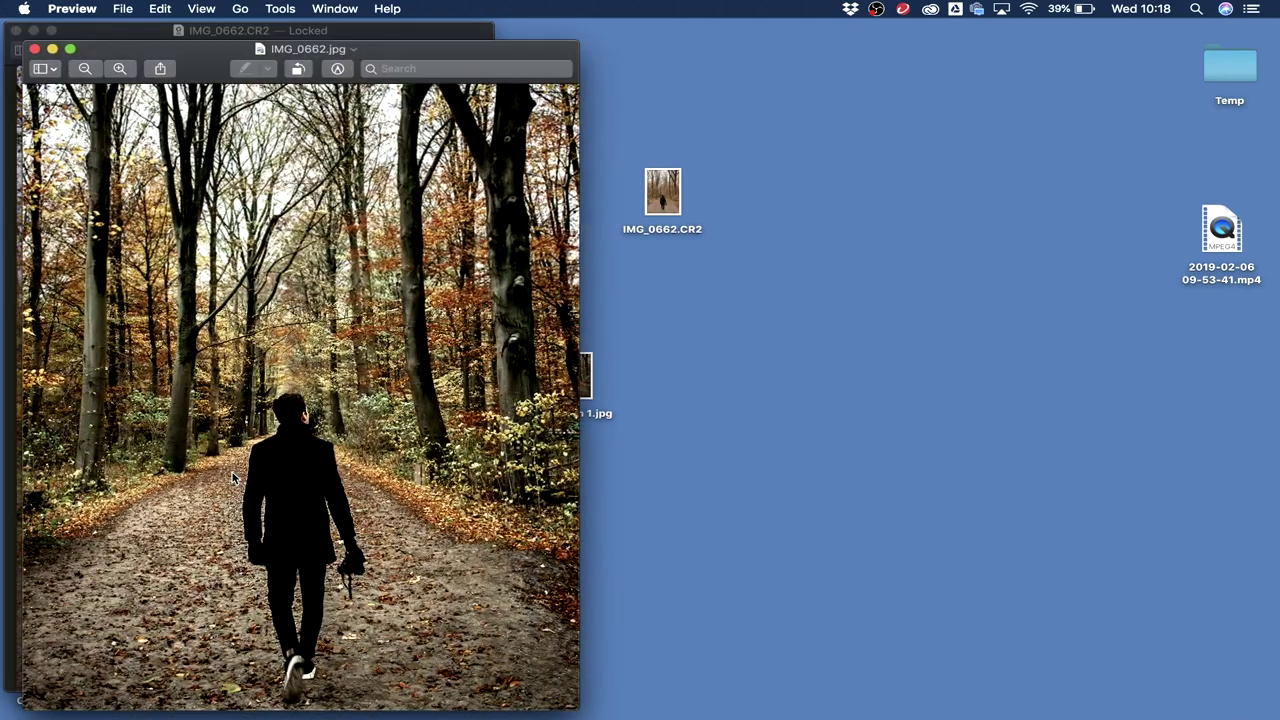
# Step: Arrange the two Preview windows side by side and show both photos at a reduced size for a before-and-after comparison
pyautogui.moveTo(239, 54); pyautogui.dragTo(717, 40)
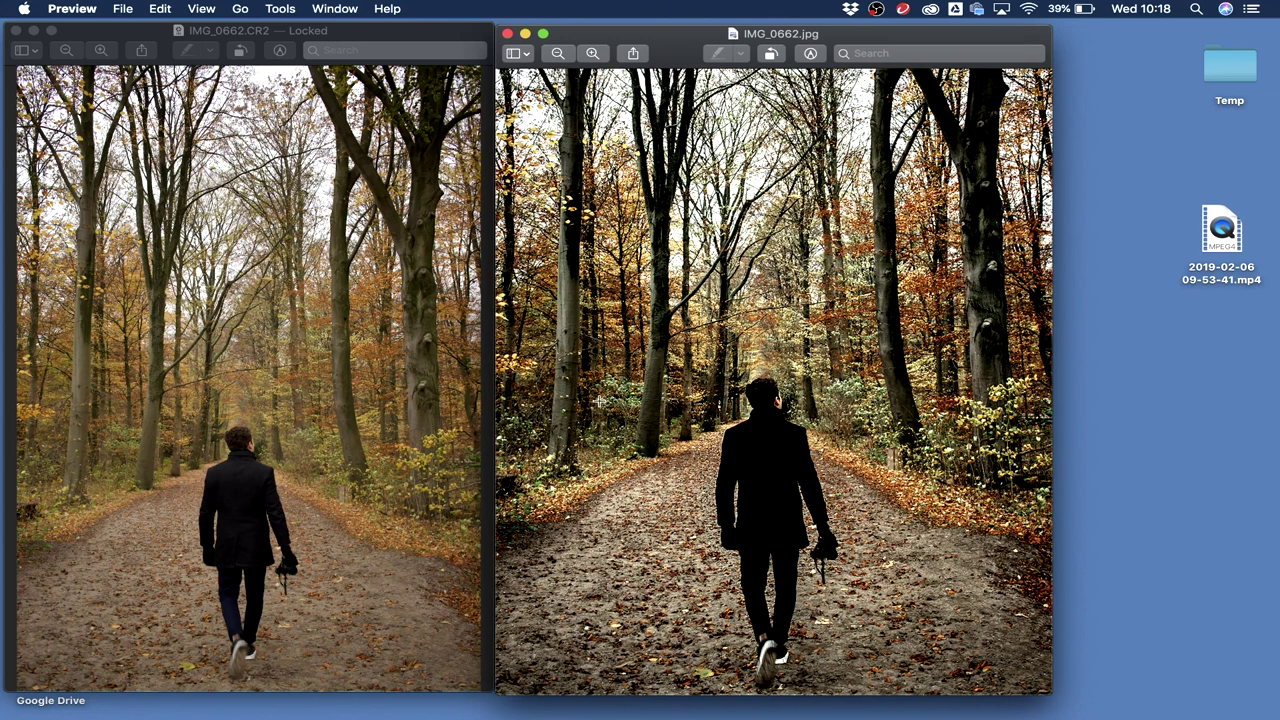
pyautogui.press('super+minus')
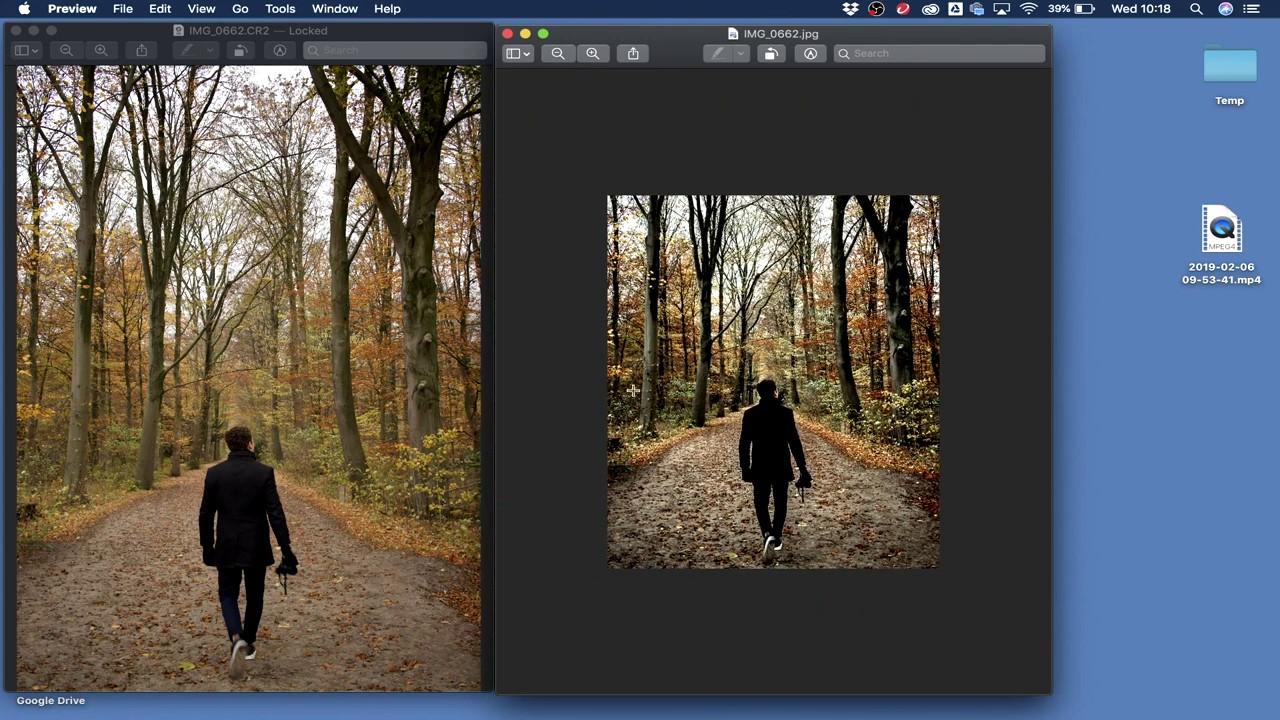
pyautogui.click(184, 445)
pyautogui.press('super+minus')
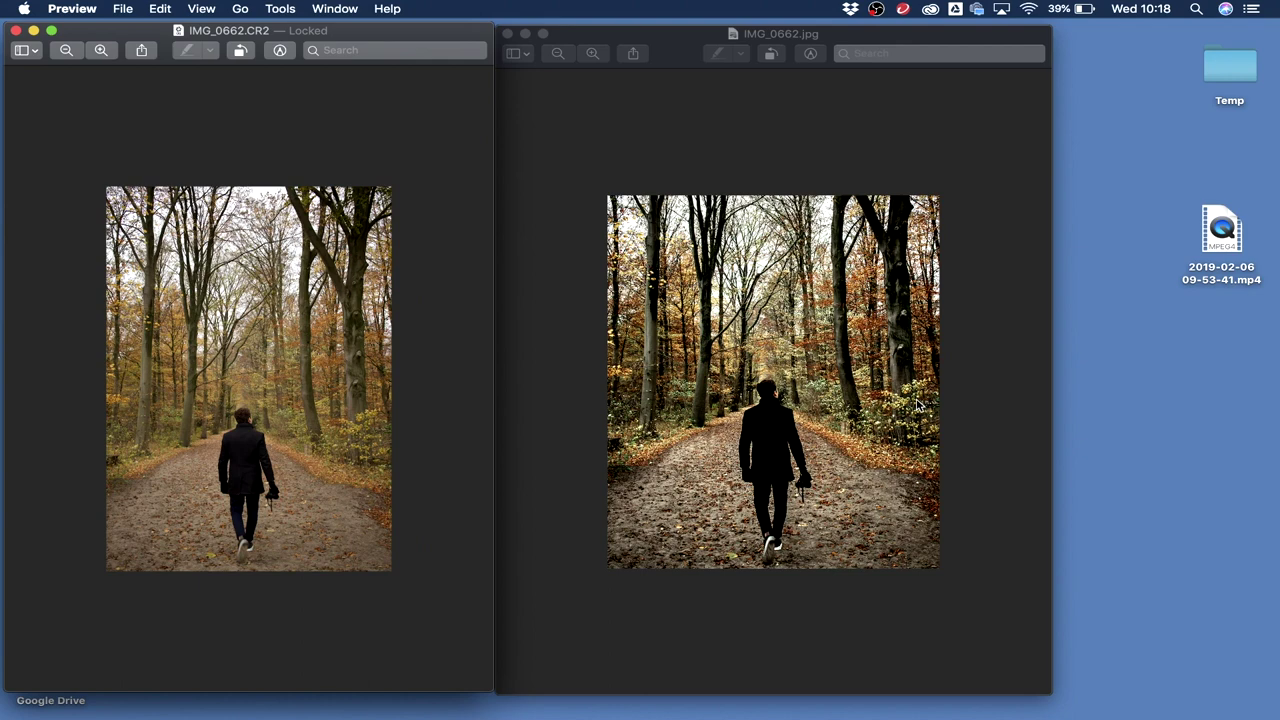
pyautogui.click(667, 38)
pyautogui.moveTo(667, 38); pyautogui.dragTo(669, 38)
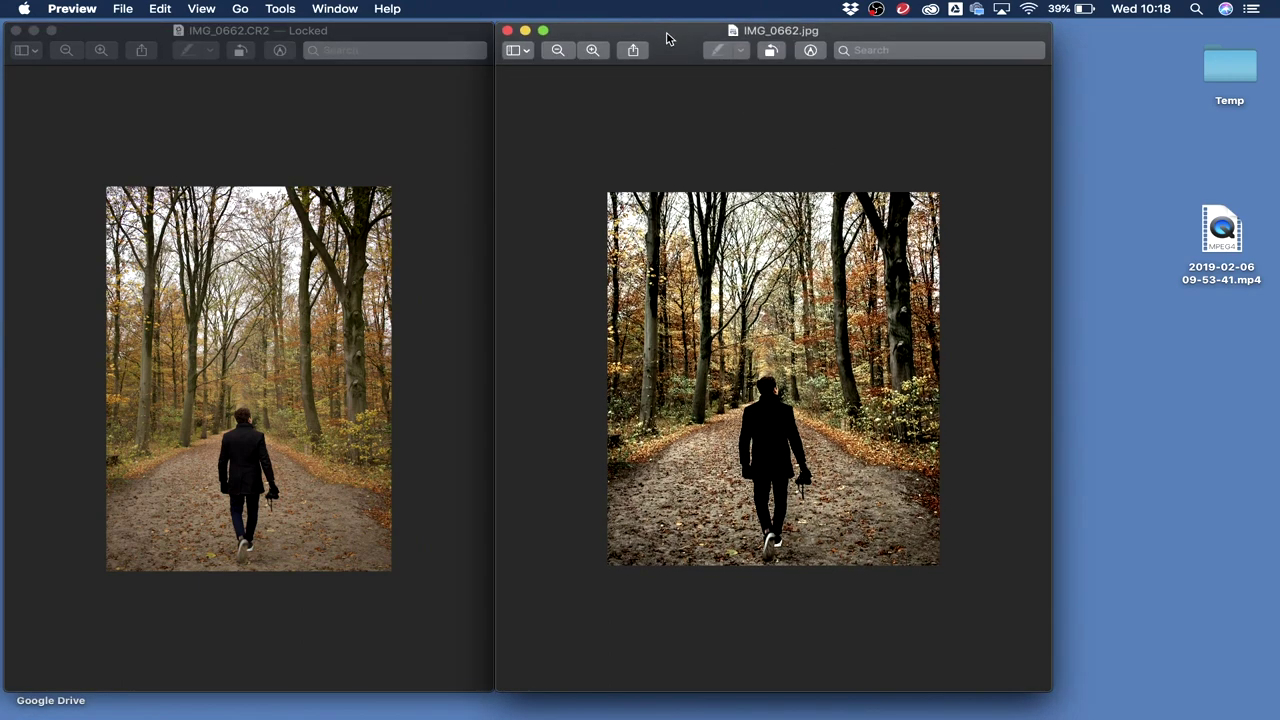